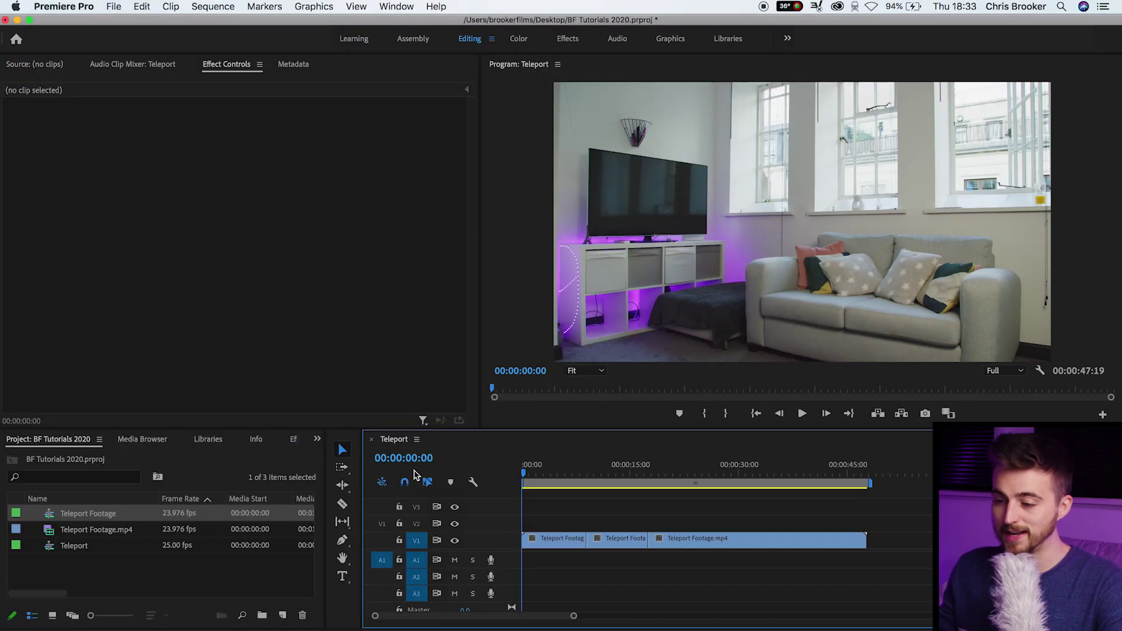
Preview the first clip on V1, the one showing the empty room, and set its label colour to Yellow
key(space)
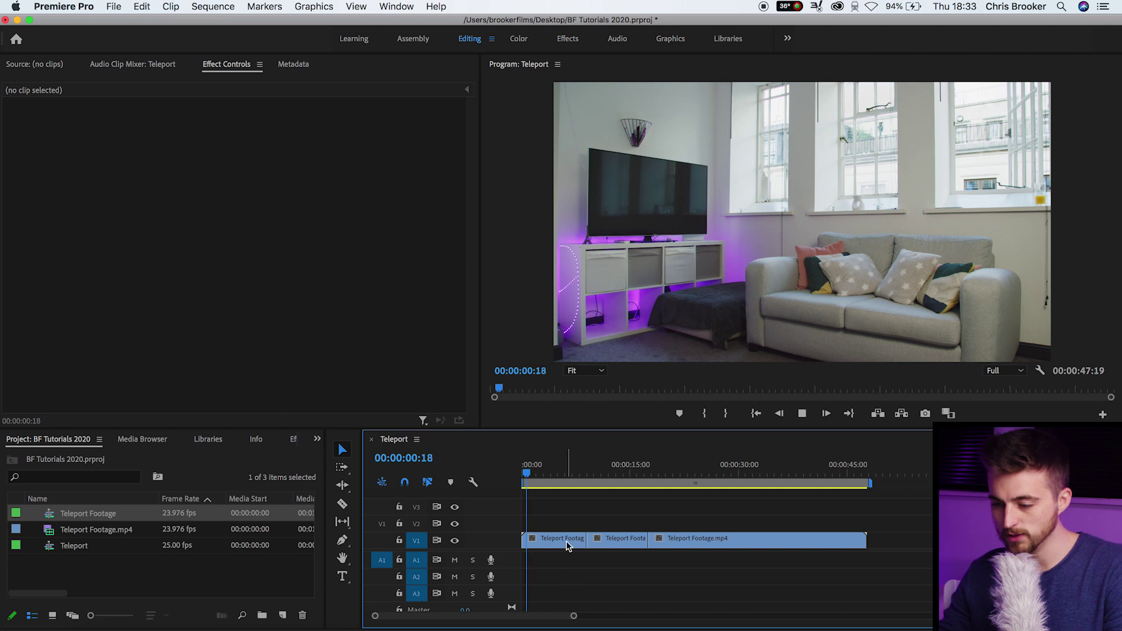
click(552, 473)
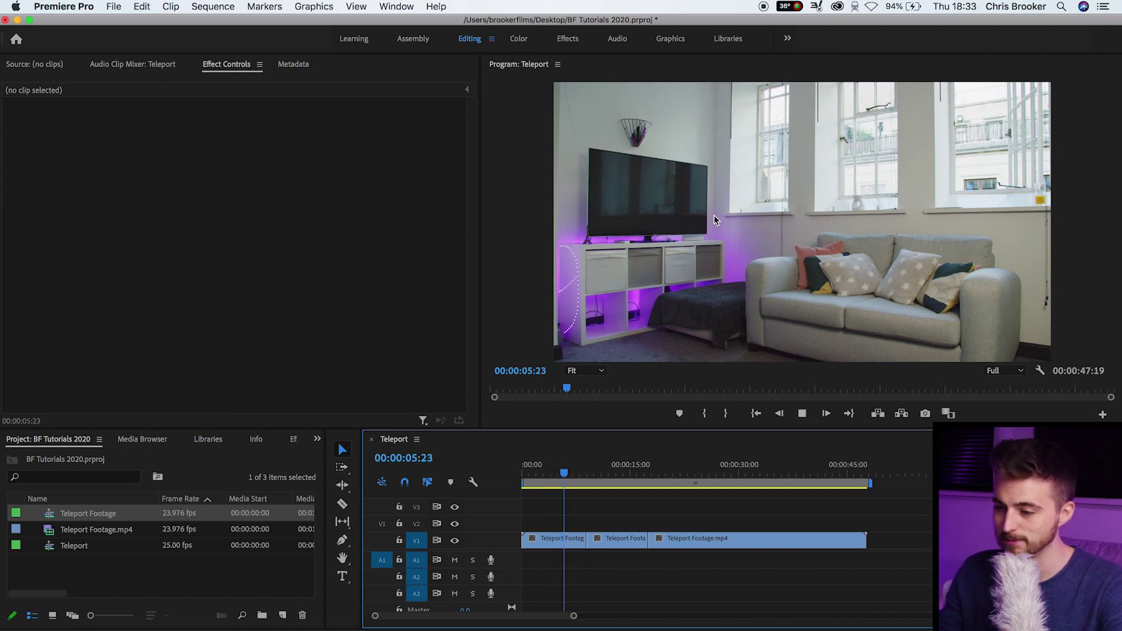
key(space)
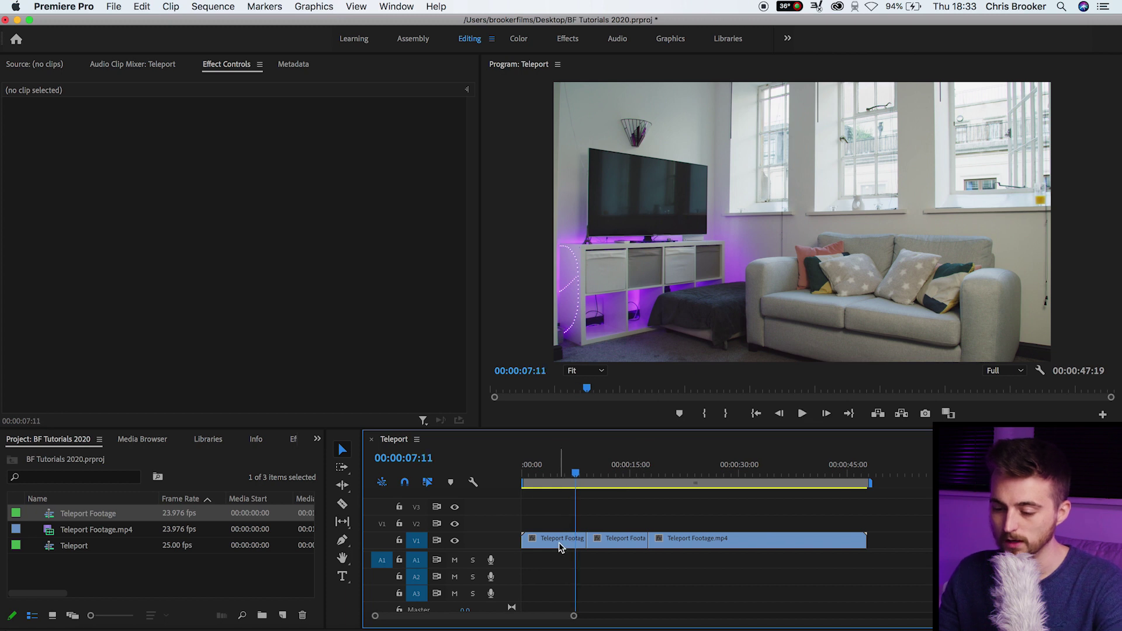
right_click(559, 543)
mouse_move(643, 389)
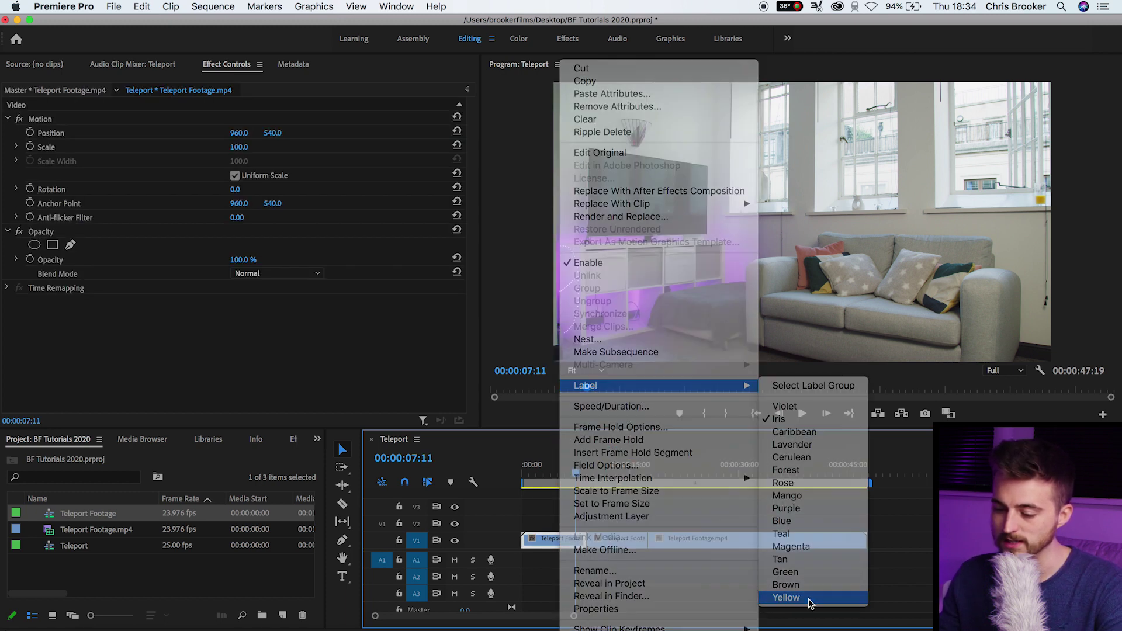
click(786, 597)
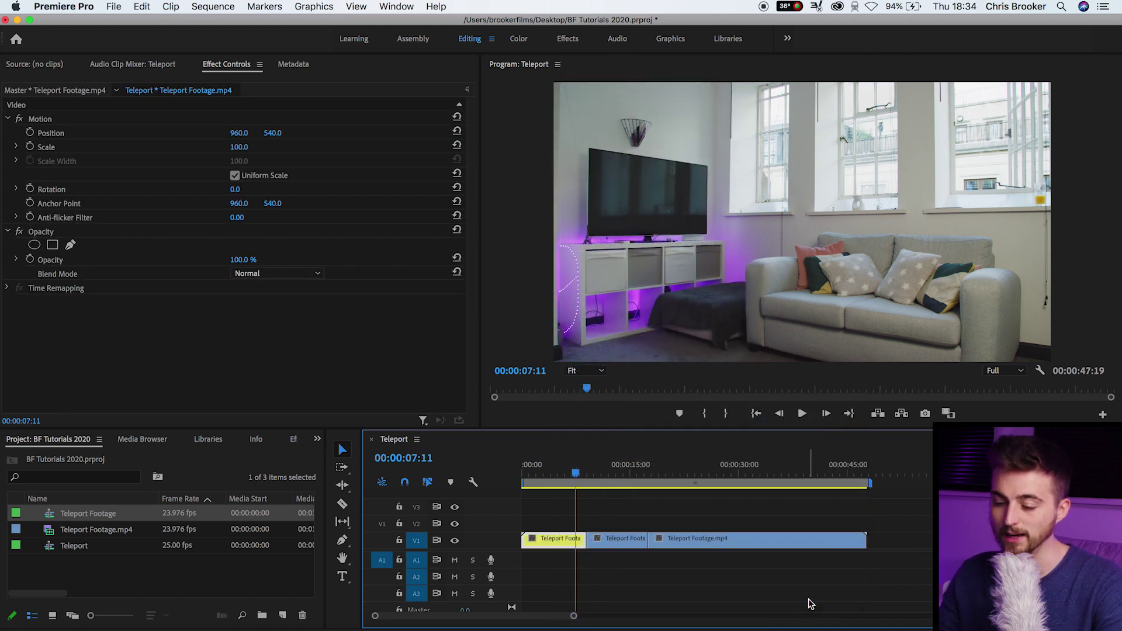
Split the second clip at the peak of the jump, 00:00:15:21, and delete the part after the cut
drag(576, 472, 593, 471)
key(space)
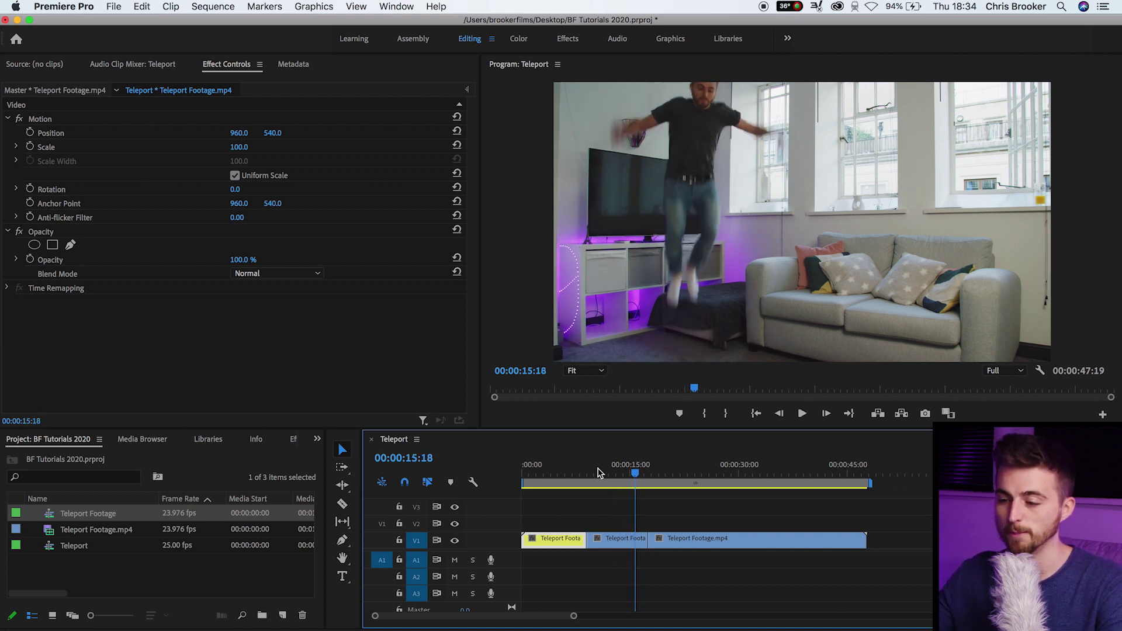
key(space)
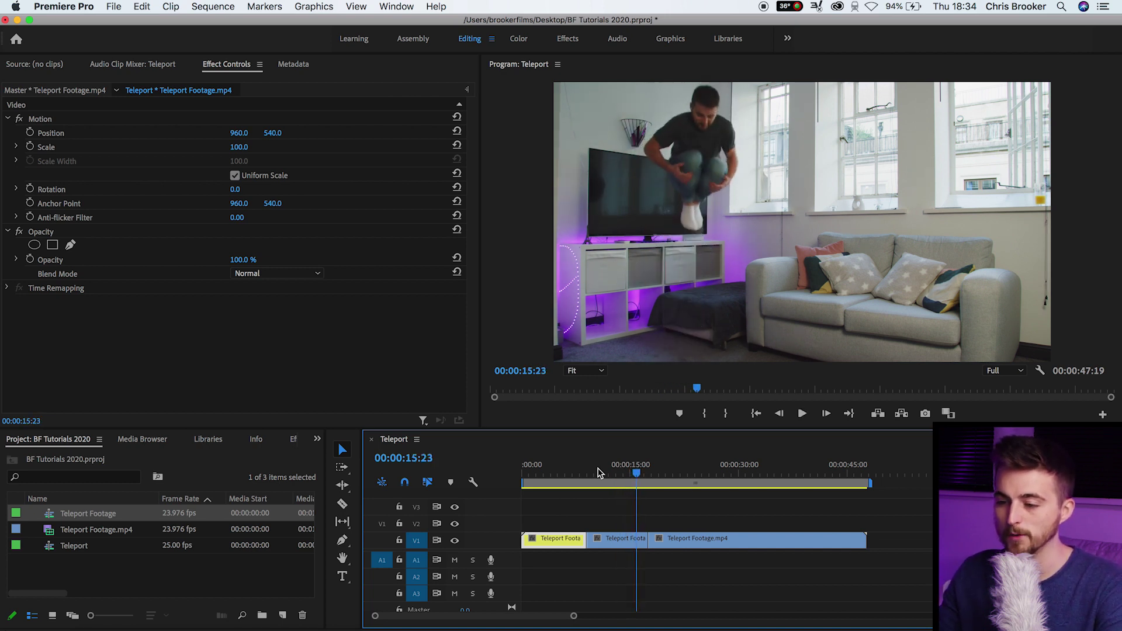
key(Left)
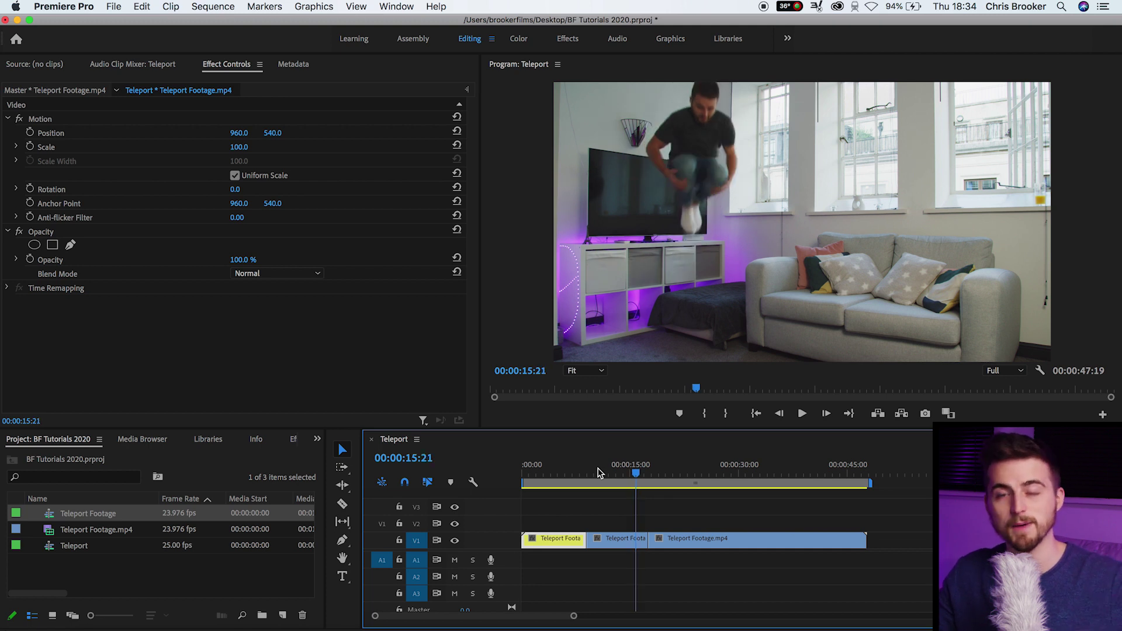
key(equal)
key(equal)
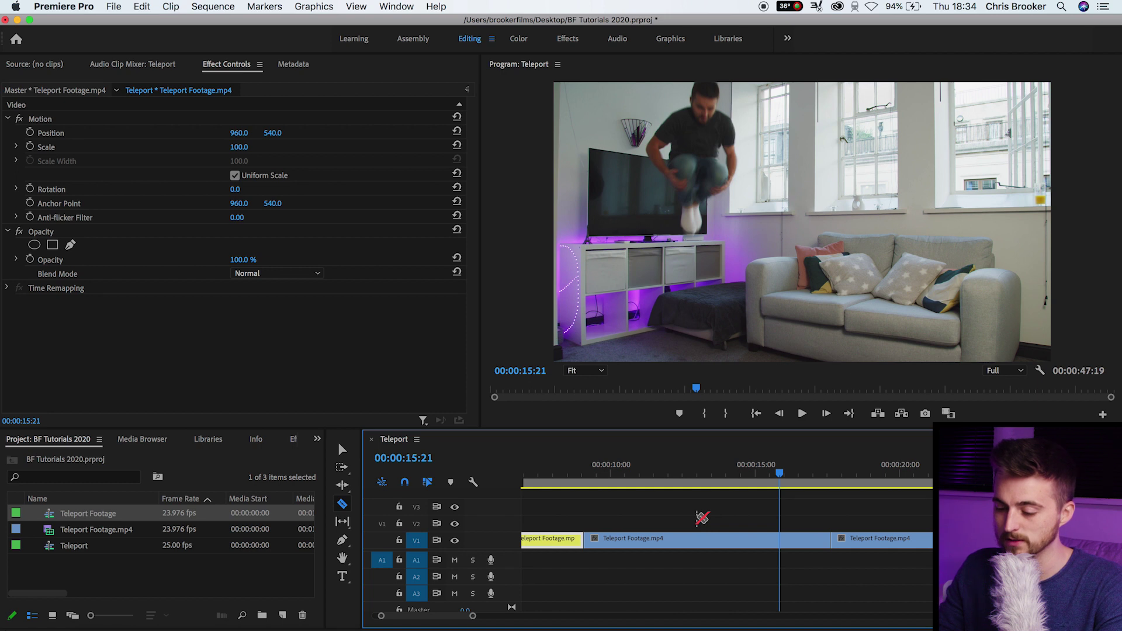
click(780, 539)
key(v)
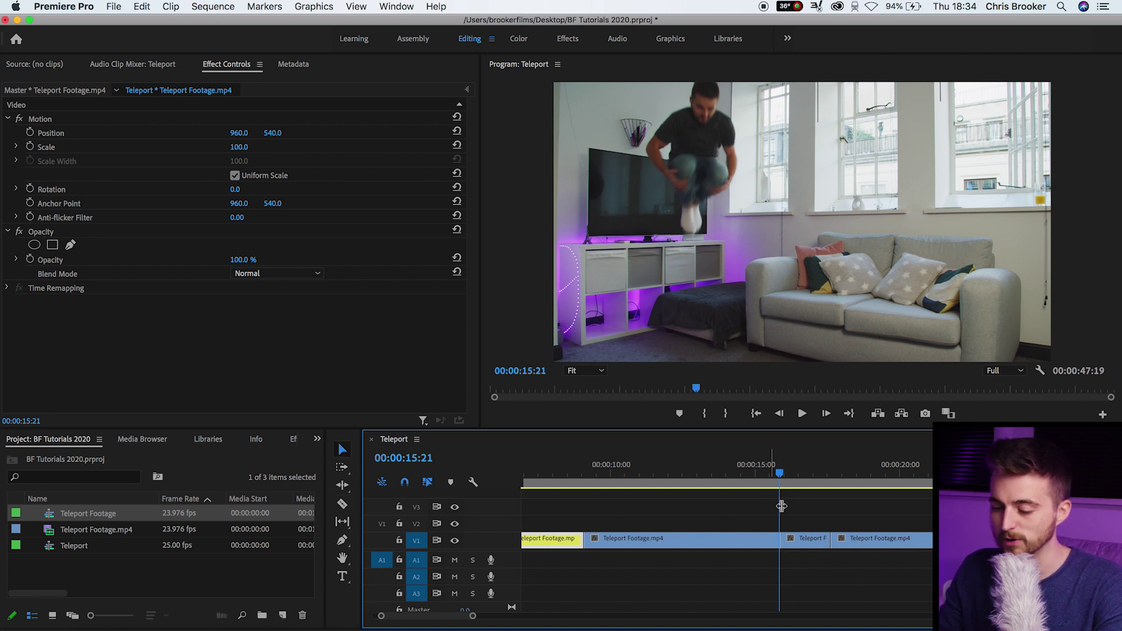
click(806, 539)
key(Delete)
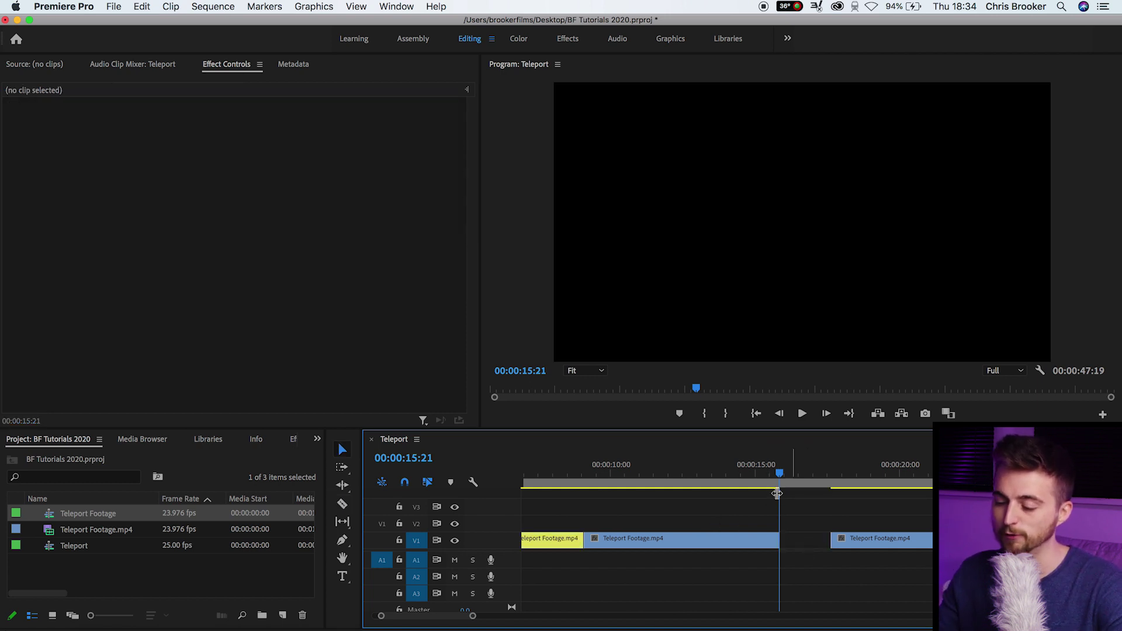
Set the label colour of the trimmed jump clip to Green
click(743, 473)
click(664, 483)
click(721, 538)
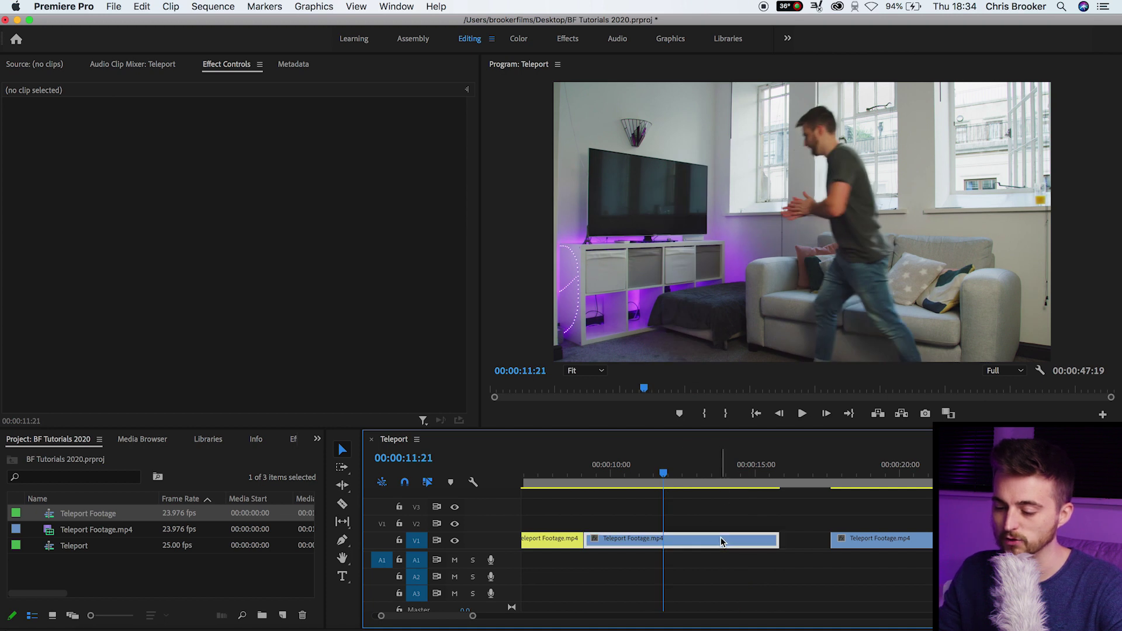
right_click(709, 545)
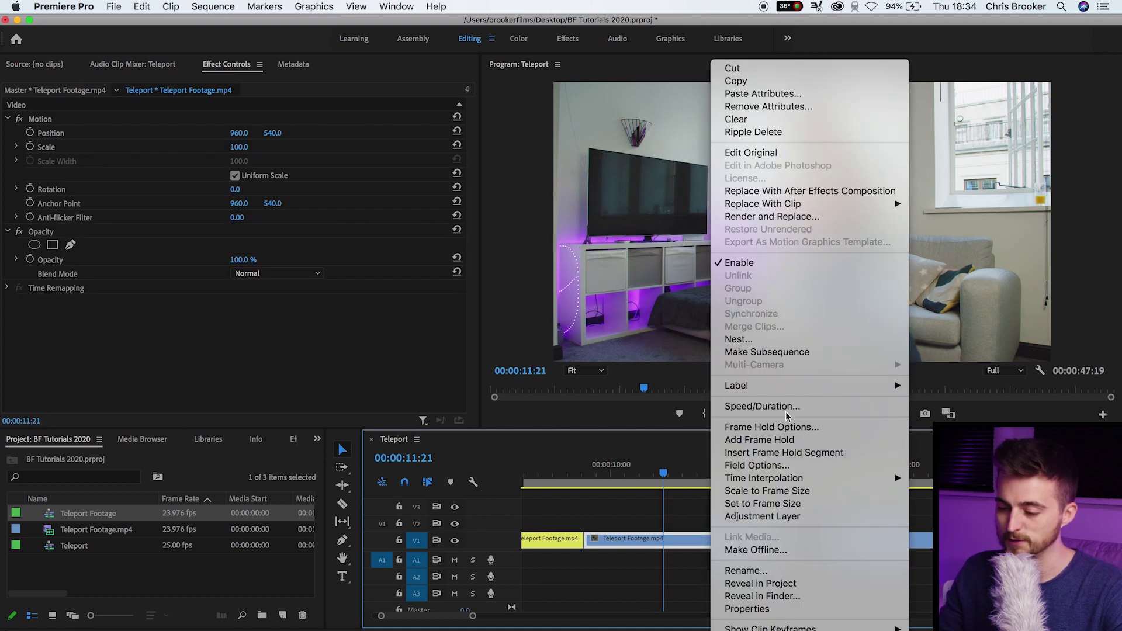
mouse_move(777, 388)
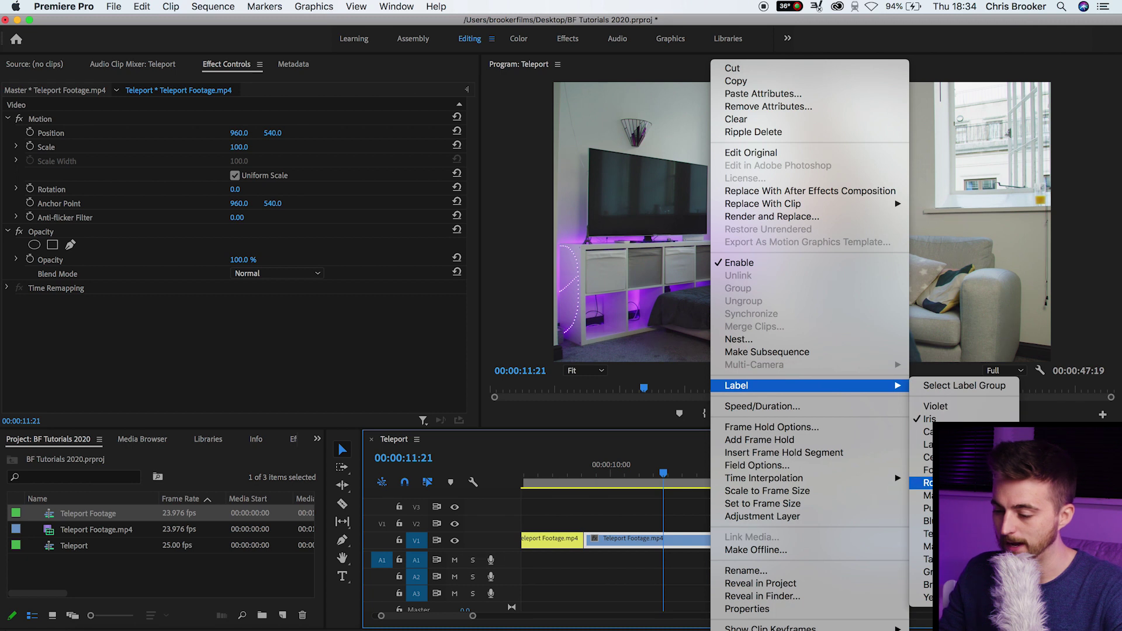
click(929, 572)
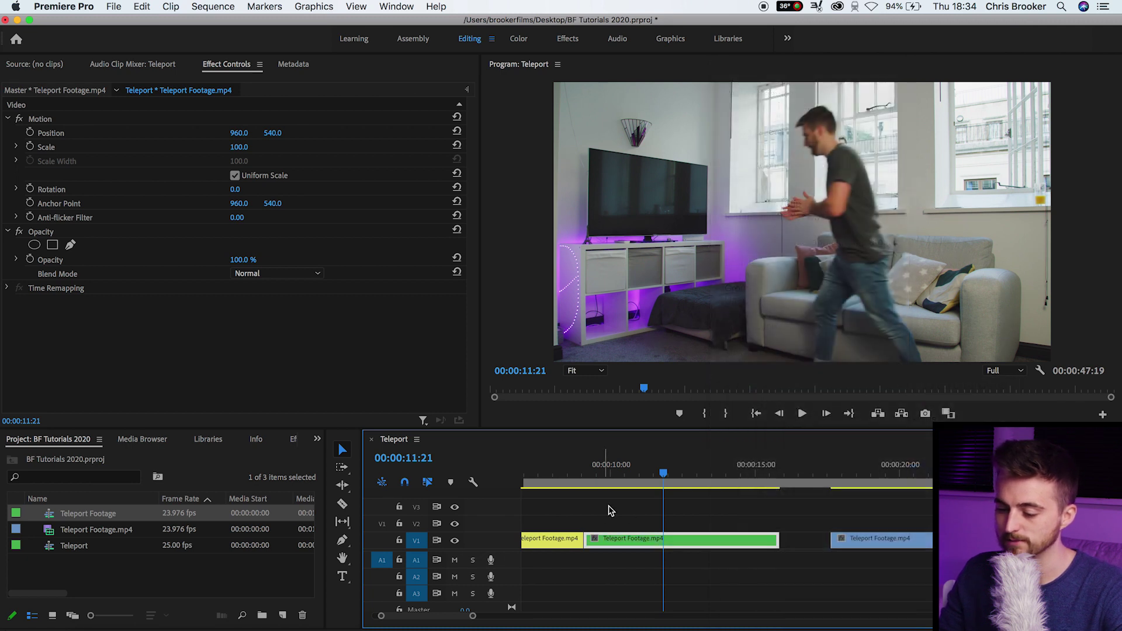
Move the green jump clip to the start of V1, directly before the remaining yellow clip, and play across their join
click(538, 473)
drag(544, 473, 913, 486)
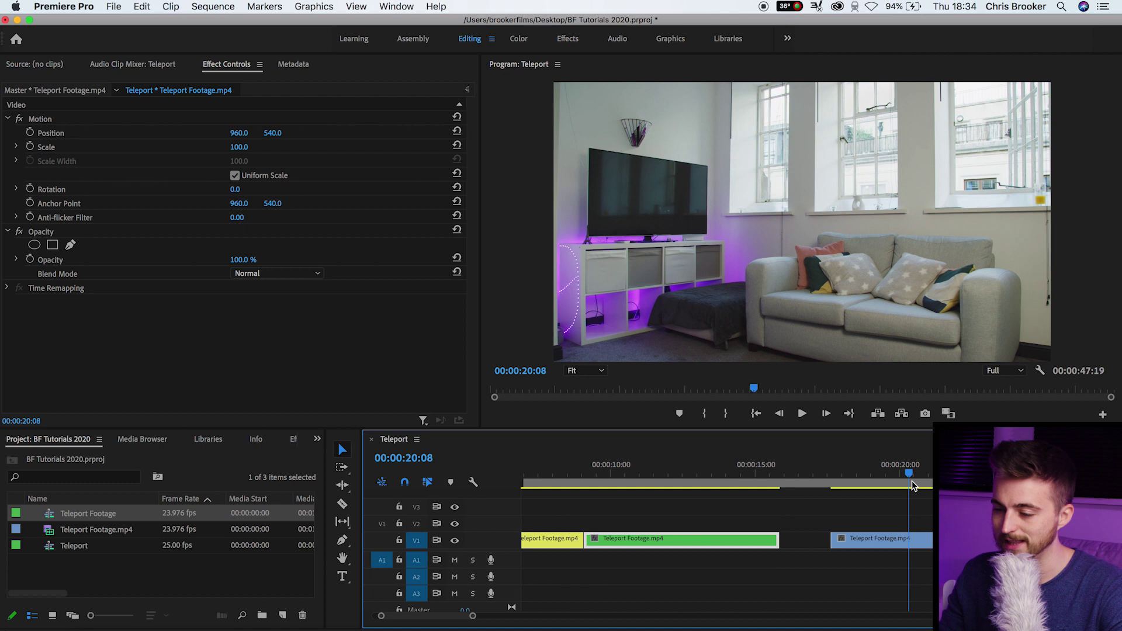
key(minus)
drag(822, 470, 806, 473)
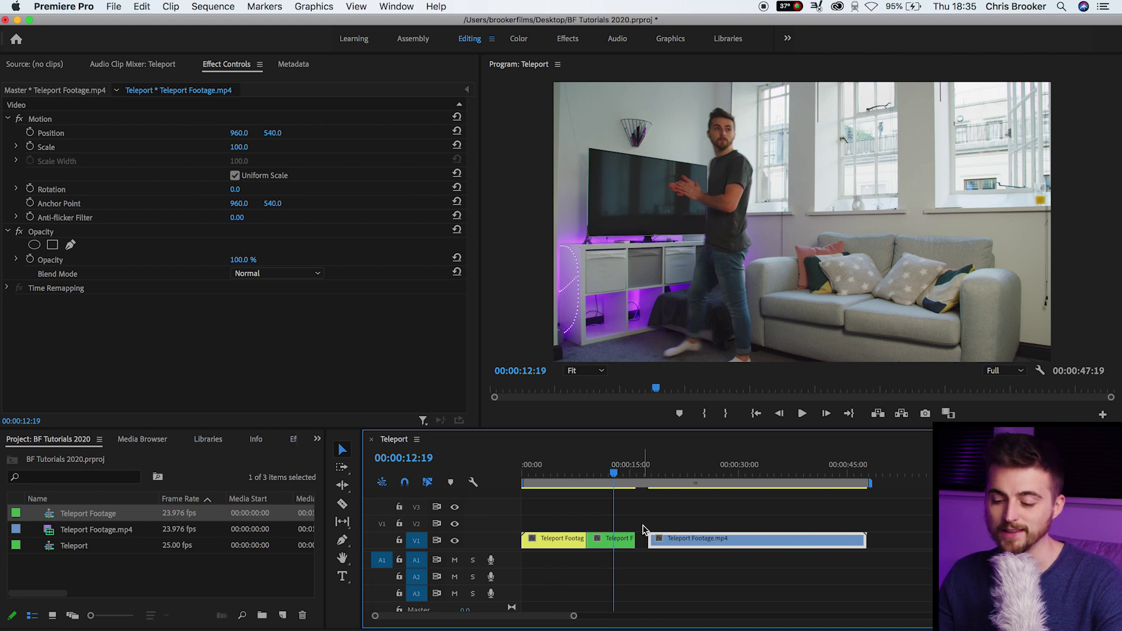
mouse_move(618, 539)
mouse_down()
mouse_move(530, 522)
mouse_move(560, 544)
mouse_move(607, 544)
mouse_up()
key(Home)
key(space)
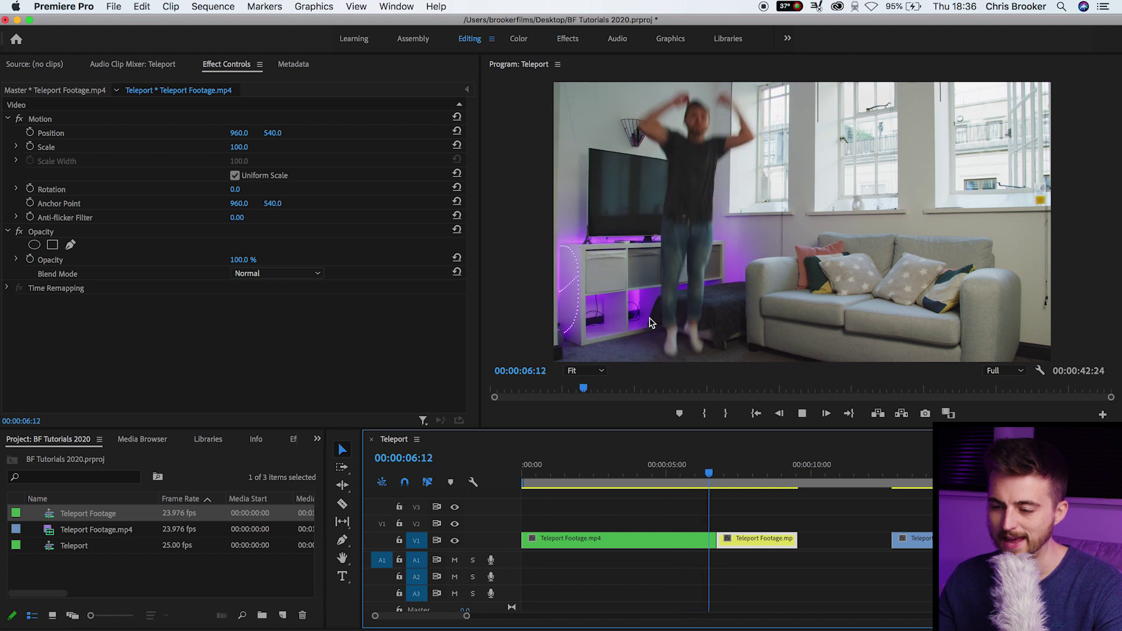
key(space)
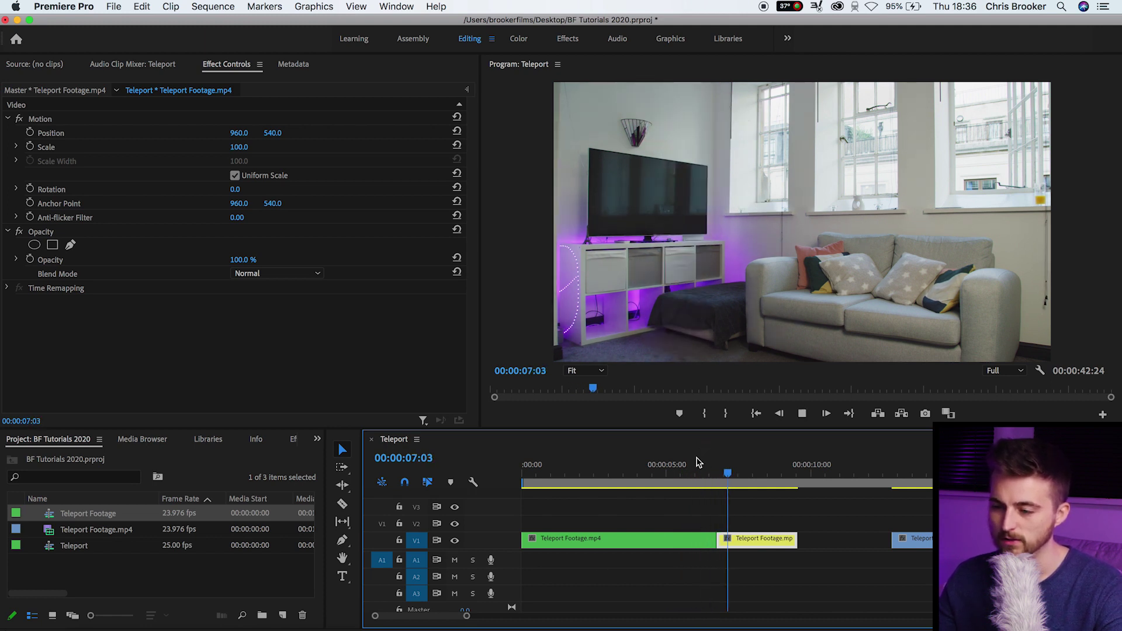
Move the green clip up to V2, and extend its end and the yellow clip's start so they overlap from 00:00:06:17 for four frames
key(=)
key(=)
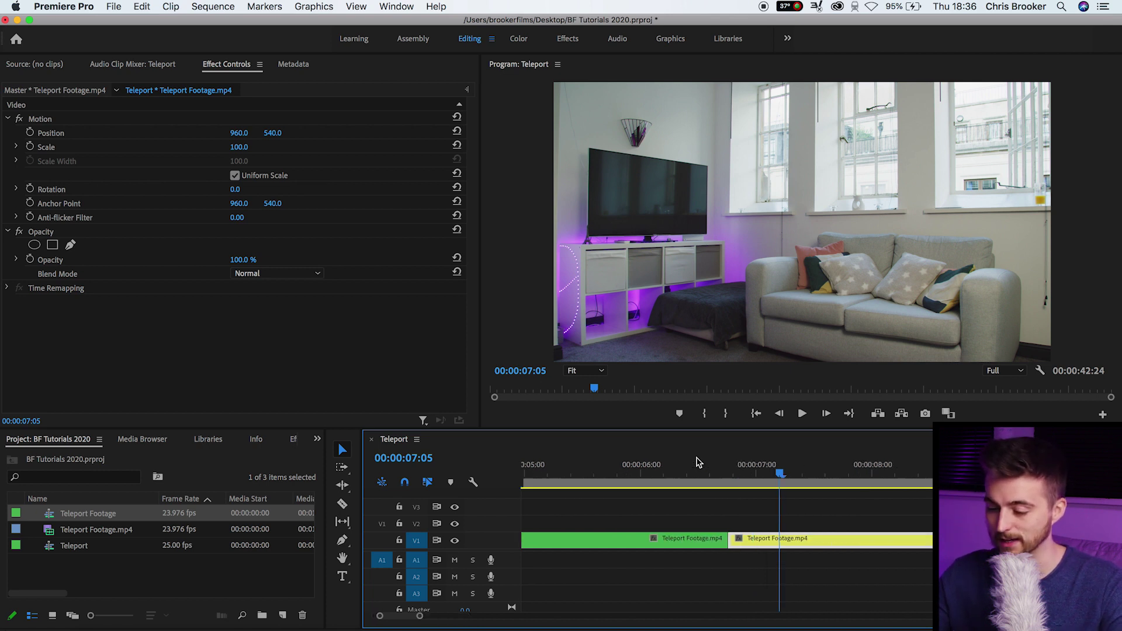
mouse_move(651, 538)
mouse_down()
mouse_move(653, 522)
mouse_move(656, 531)
mouse_up()
key(super+z)
click(677, 474)
key(=)
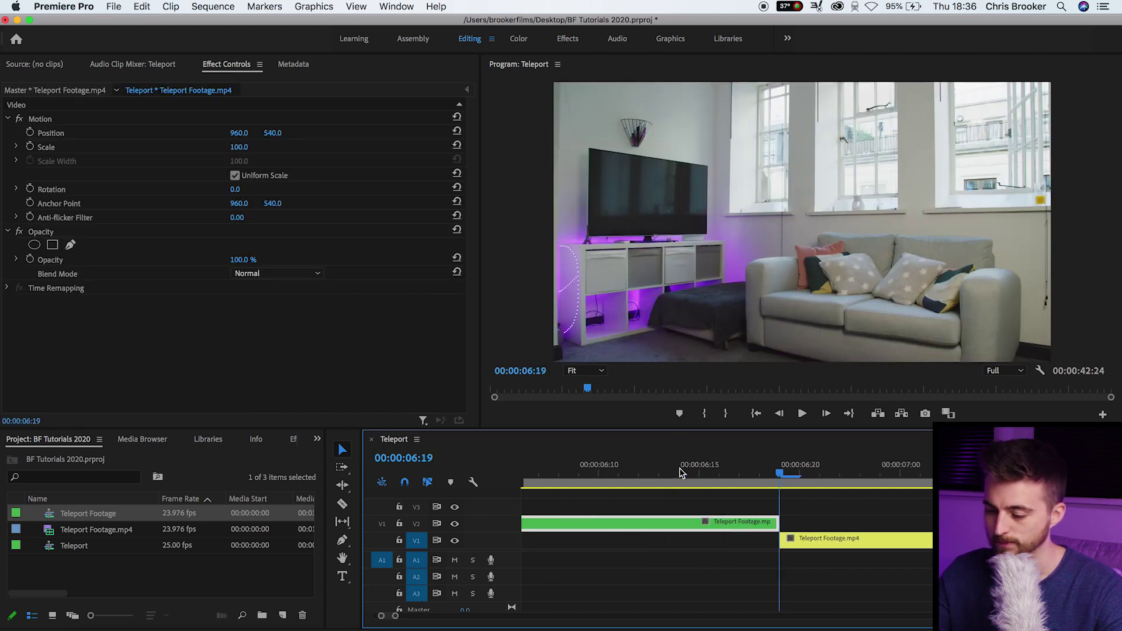
drag(786, 521, 801, 546)
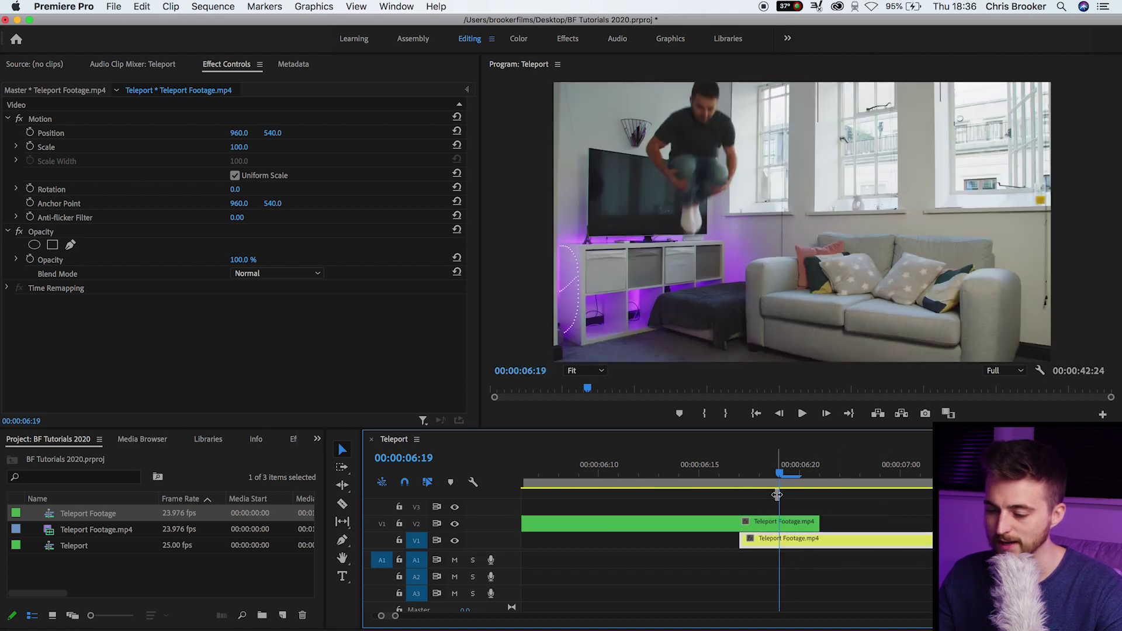
Split the green clip at 00:00:06:17, 06:18, 06:19 and 06:20, and delete the first and third one-frame pieces
drag(770, 478, 735, 483)
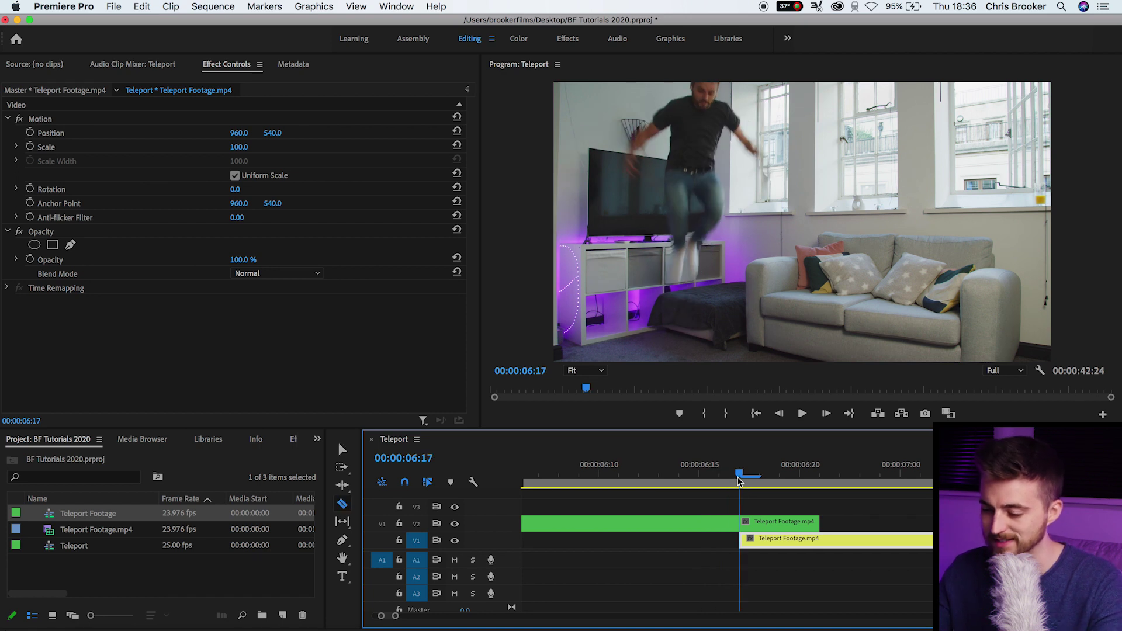
click(743, 524)
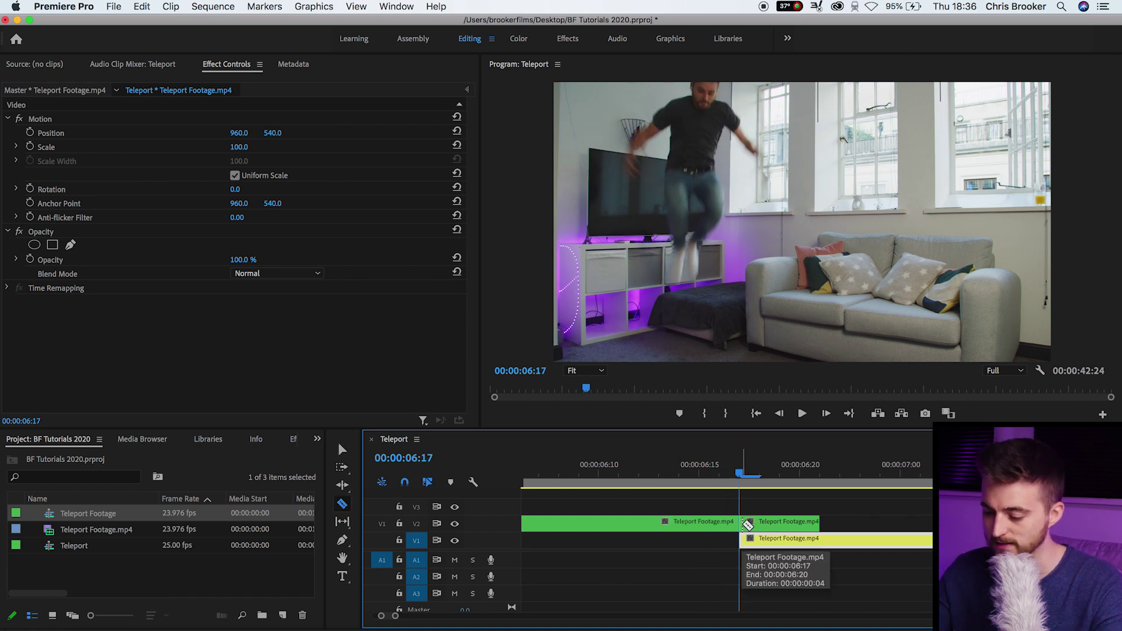
key(Right)
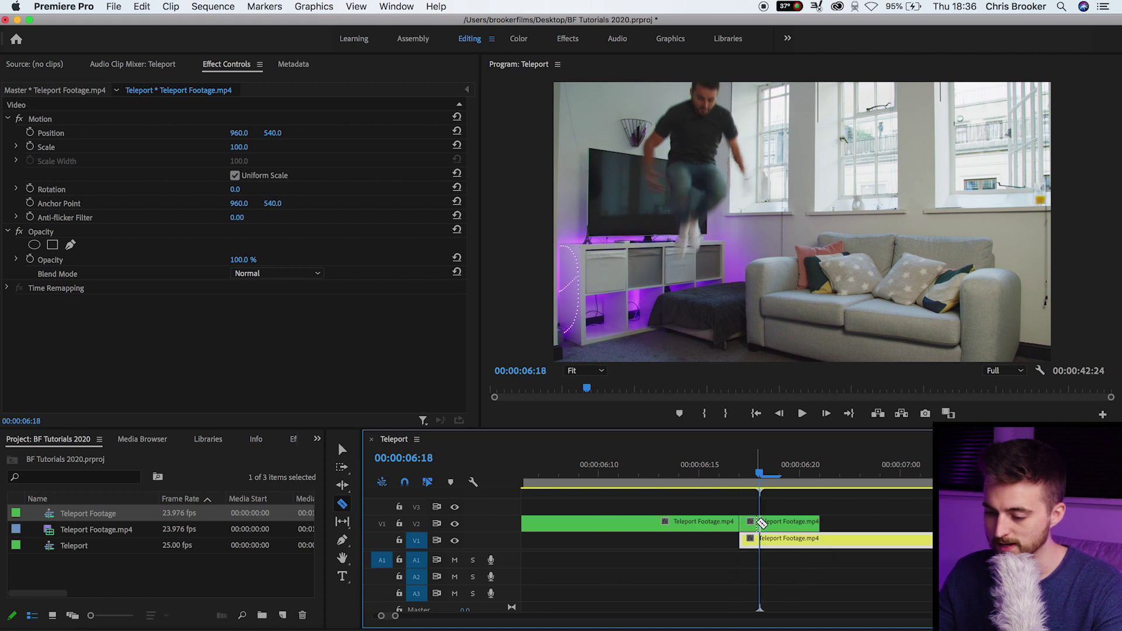
key(Right)
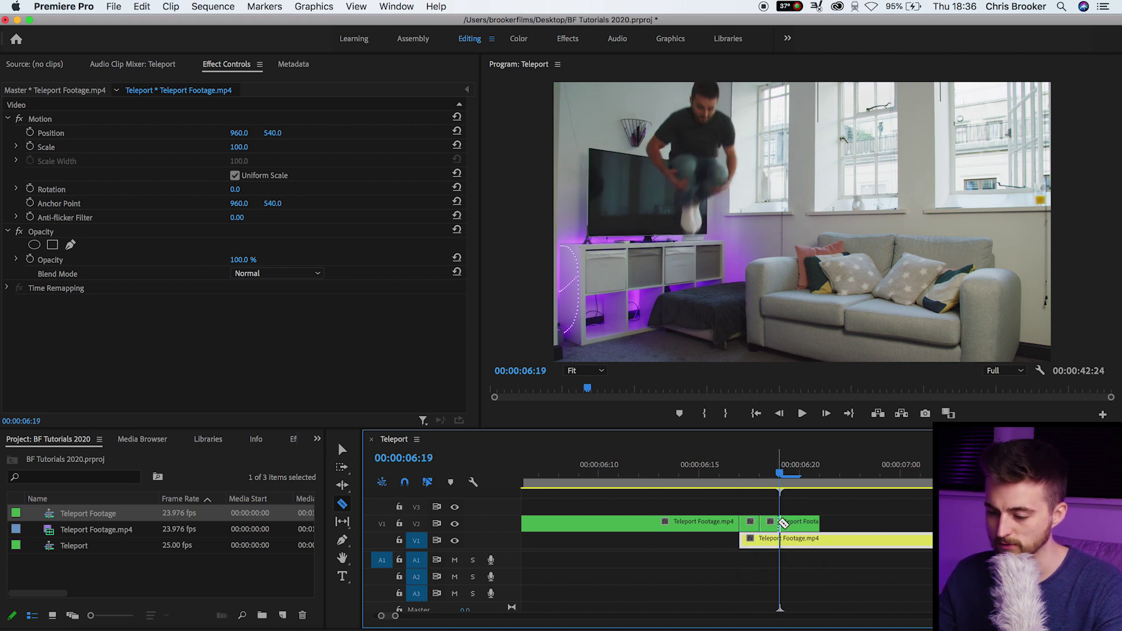
key(Right)
click(807, 522)
key(v)
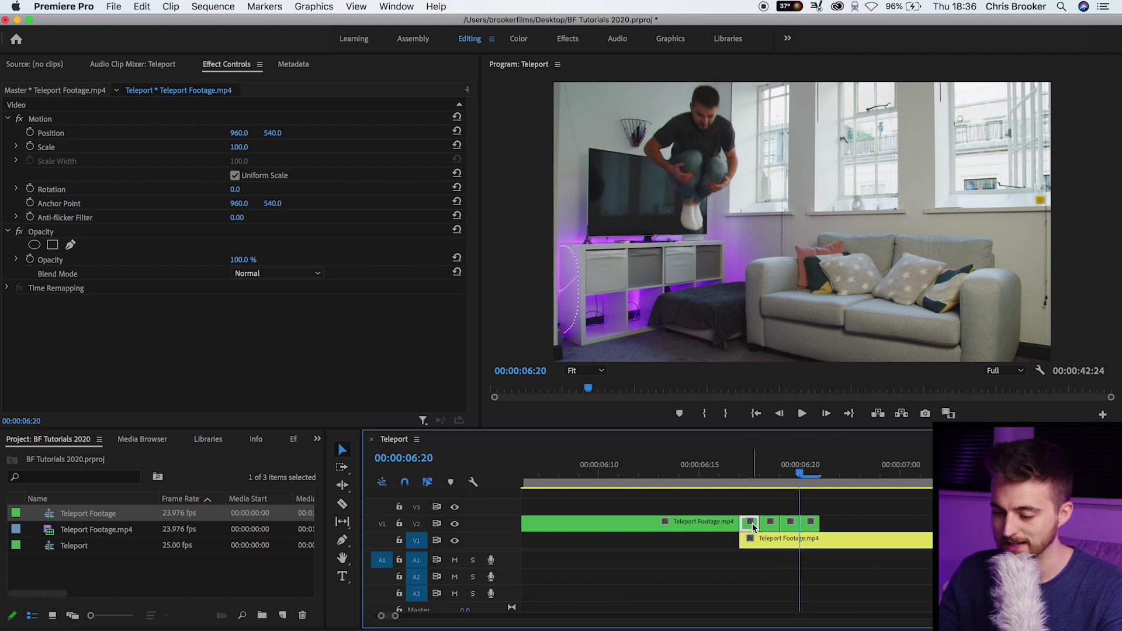
key(Delete)
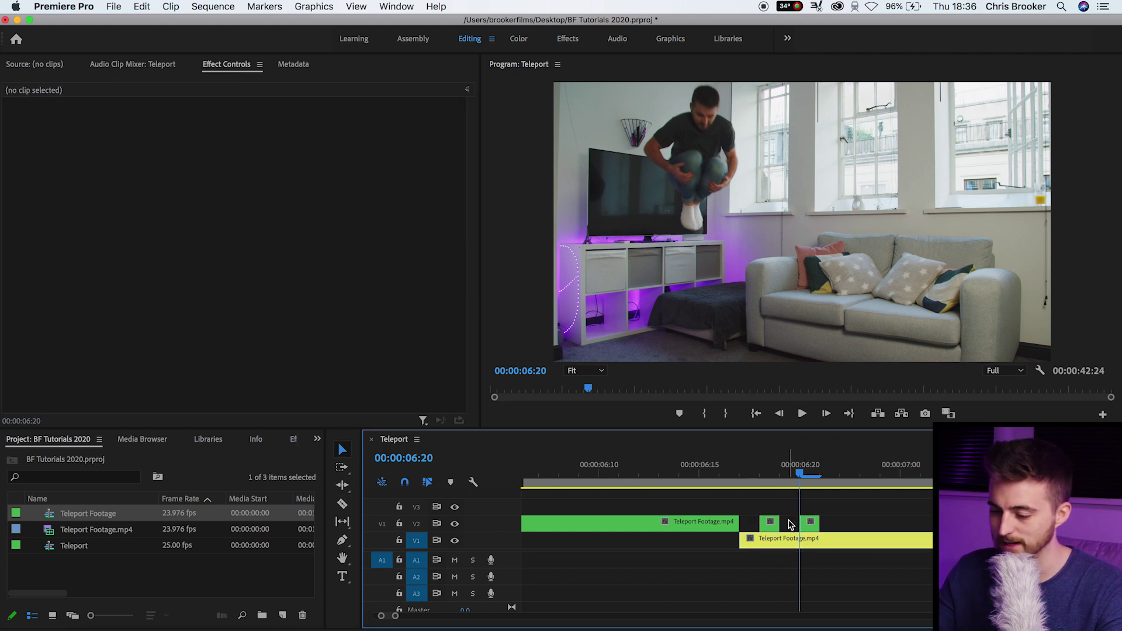
Play back the flicker at the end of the jump to check the disappearing effect
click(598, 483)
key(minus)
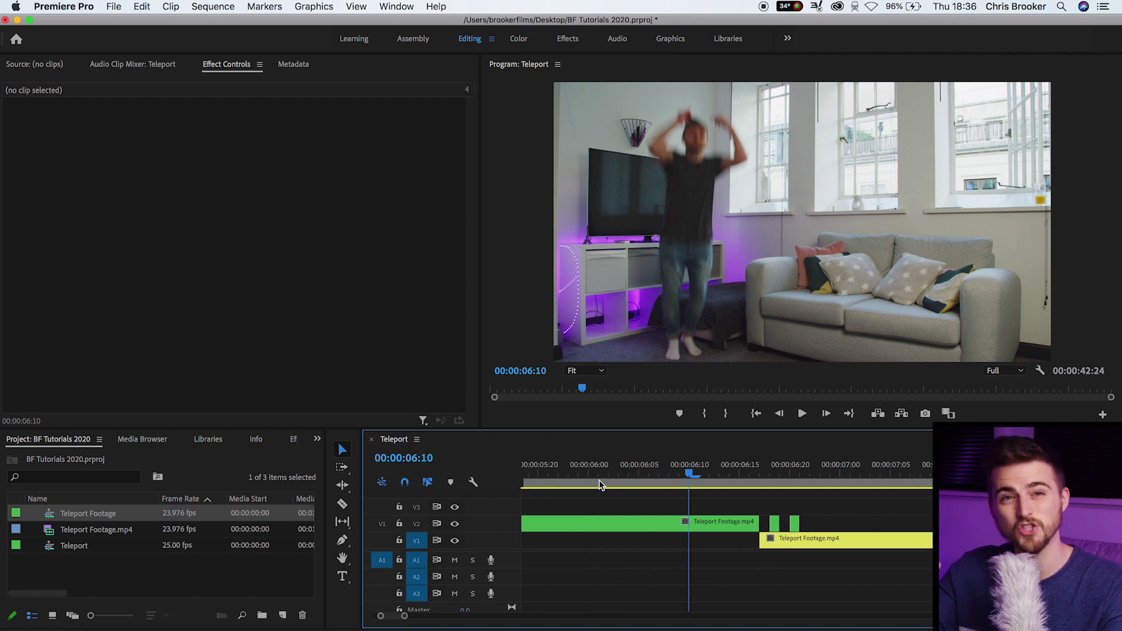
key(space)
click(599, 484)
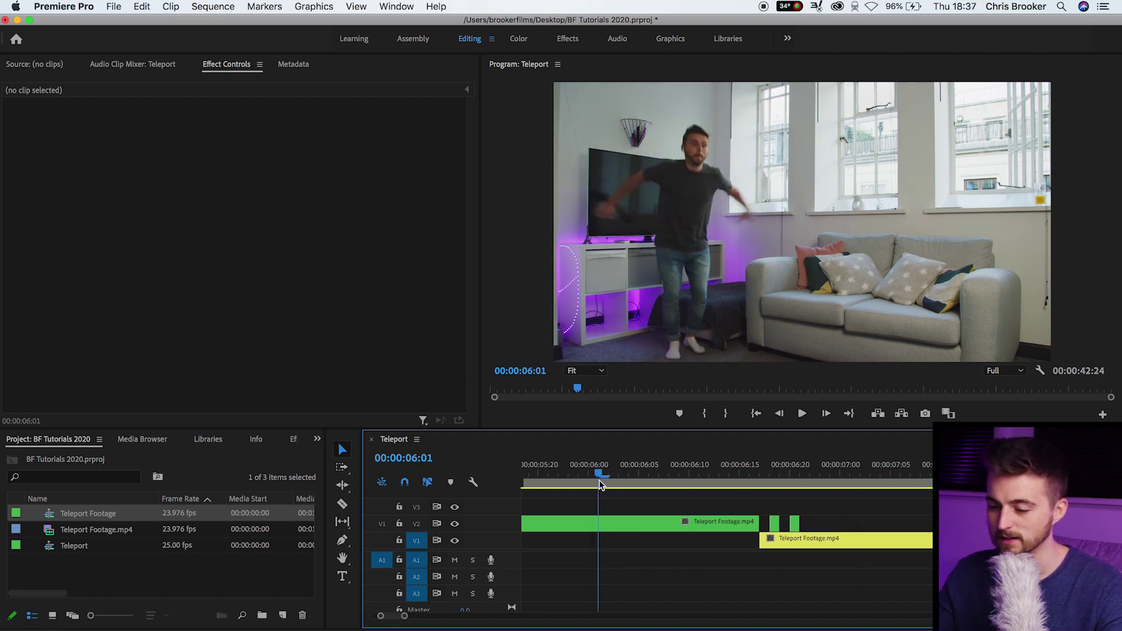
click(671, 474)
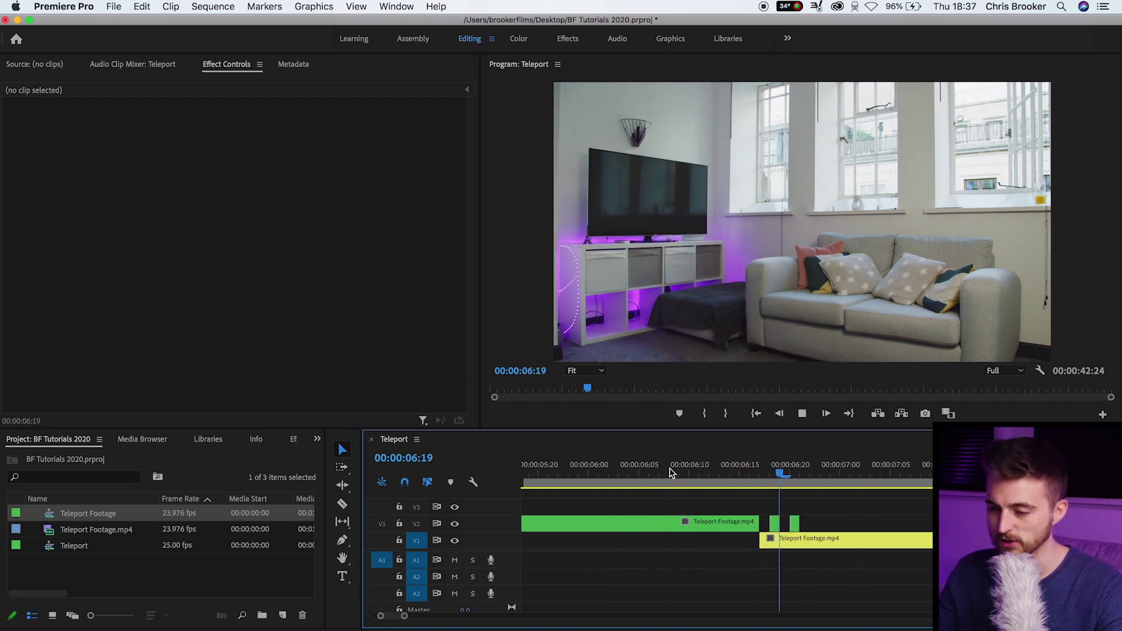
click(671, 473)
key(space)
Split the blue clip on V1 at around 26 seconds, where the man stands beside the sofa, and delete the part before the cut
key(minus)
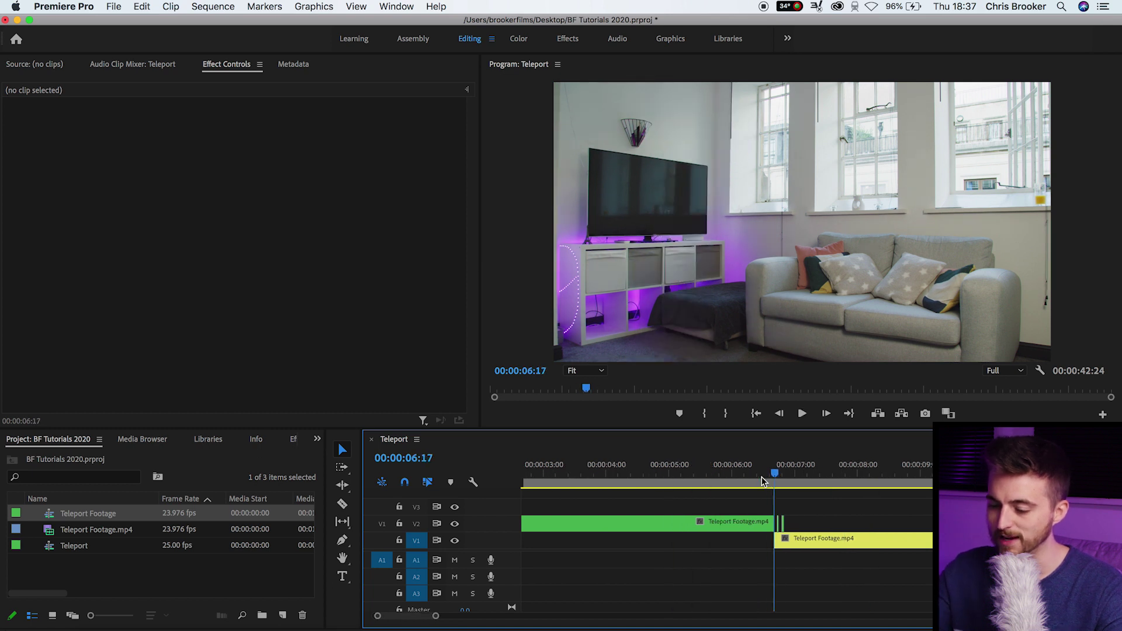
key(minus)
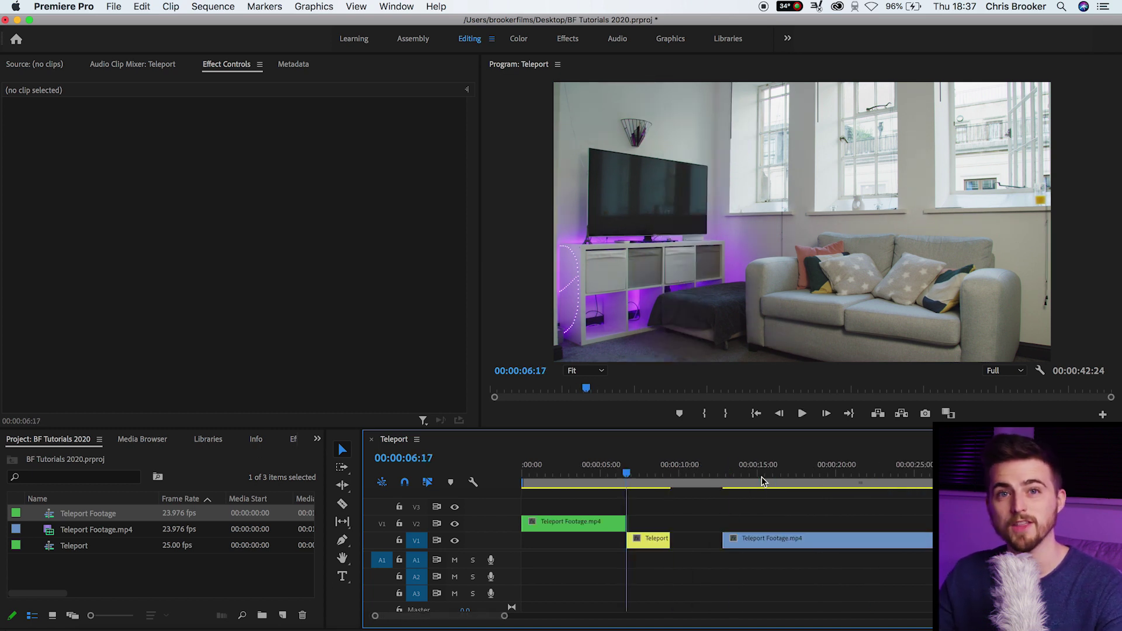
drag(612, 474, 955, 486)
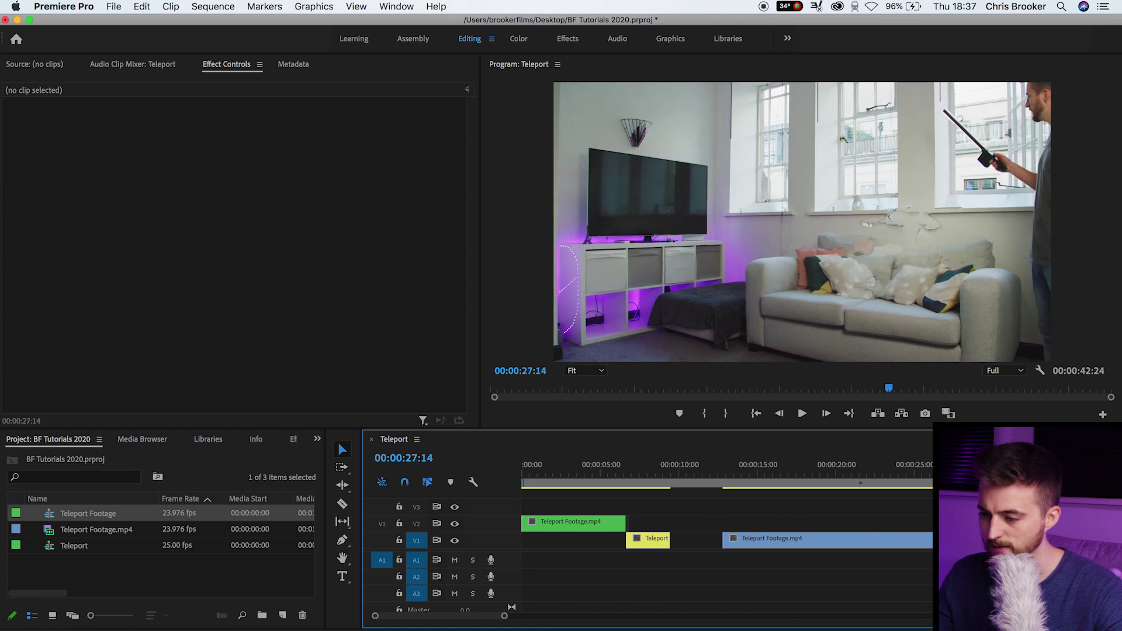
click(910, 546)
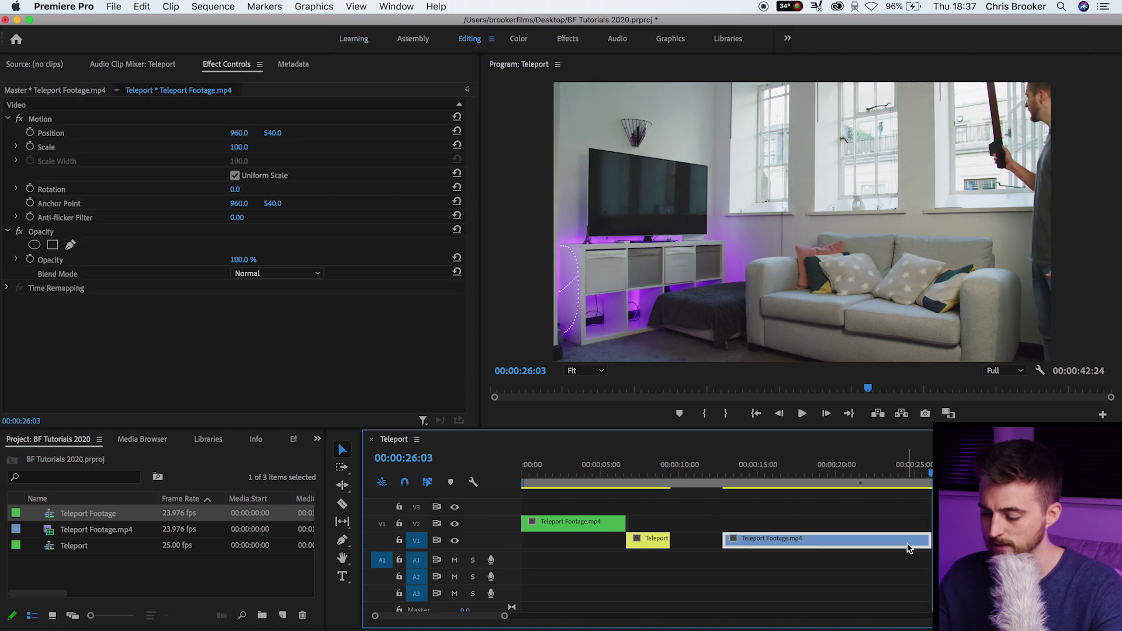
key(Delete)
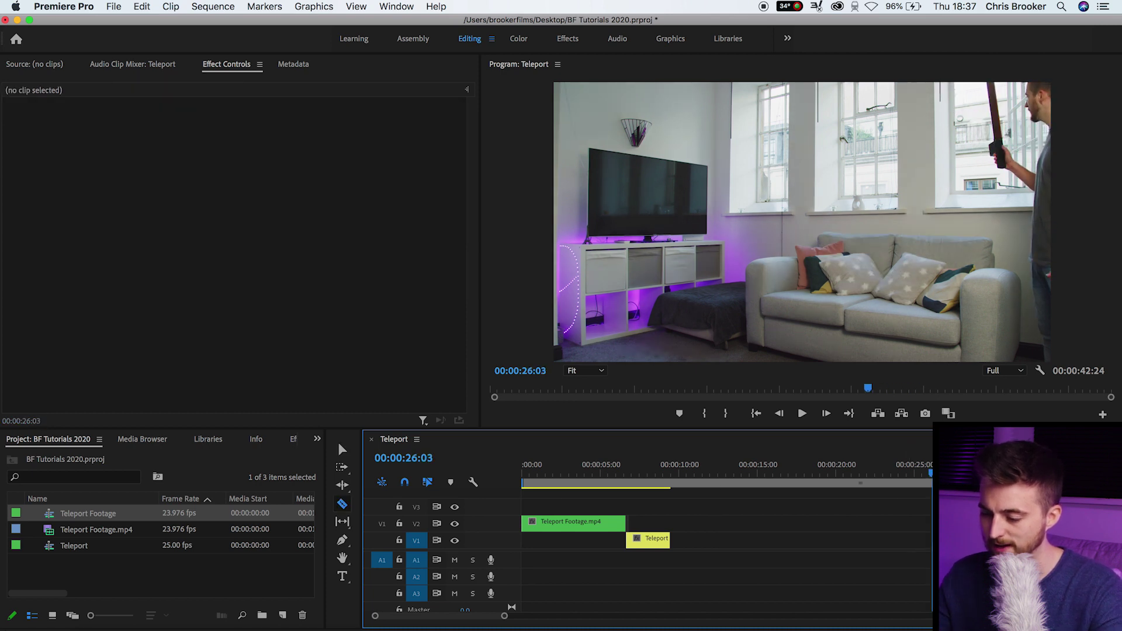
Move the blue smoke clip onto V3 above the end of the jump, starting at about 00:00:06:07 so it spans the flicker frames
drag(947, 540, 655, 492)
click(627, 478)
key(equal)
key(equal)
key(equal)
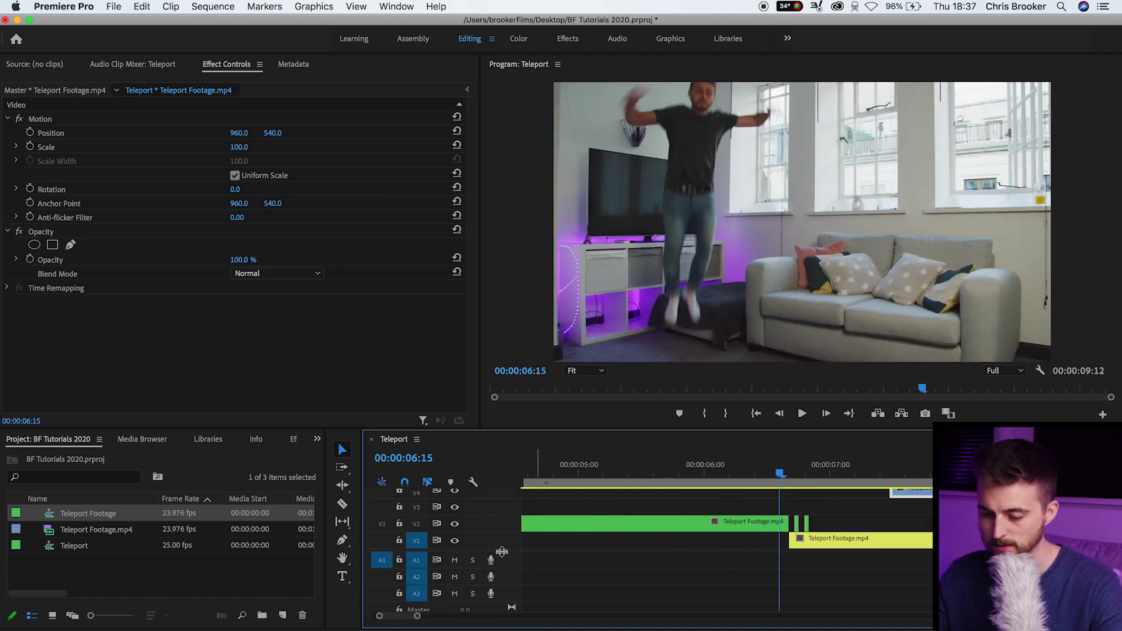
scroll(712, 533, up, 3)
click(790, 471)
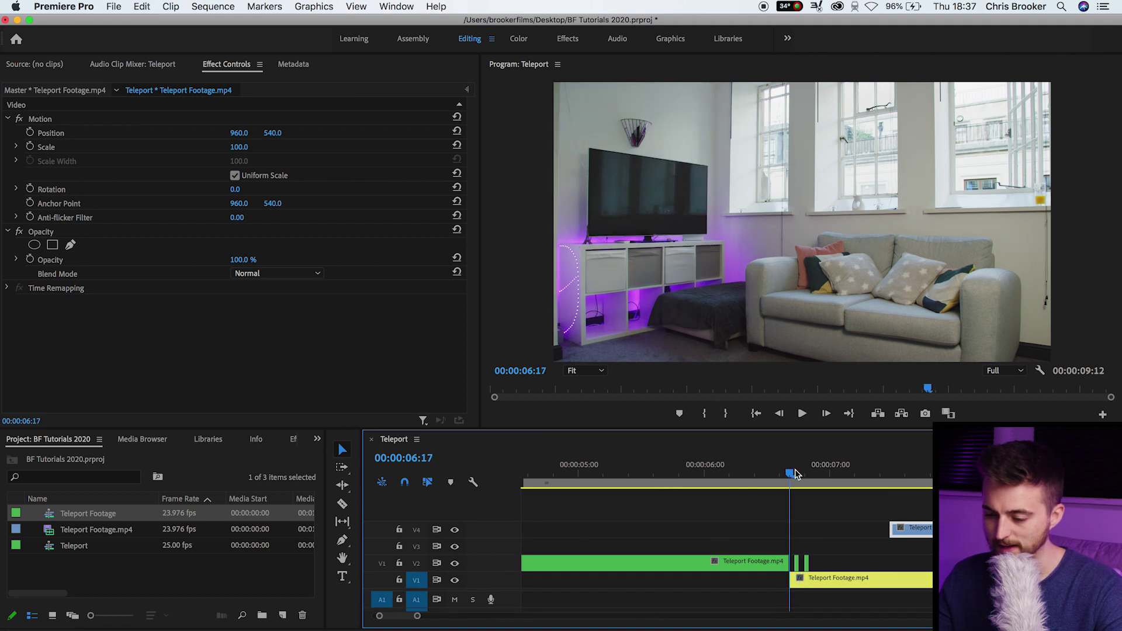
drag(973, 531, 807, 549)
mouse_move(792, 477)
mouse_down()
mouse_move(816, 476)
mouse_move(776, 475)
mouse_up()
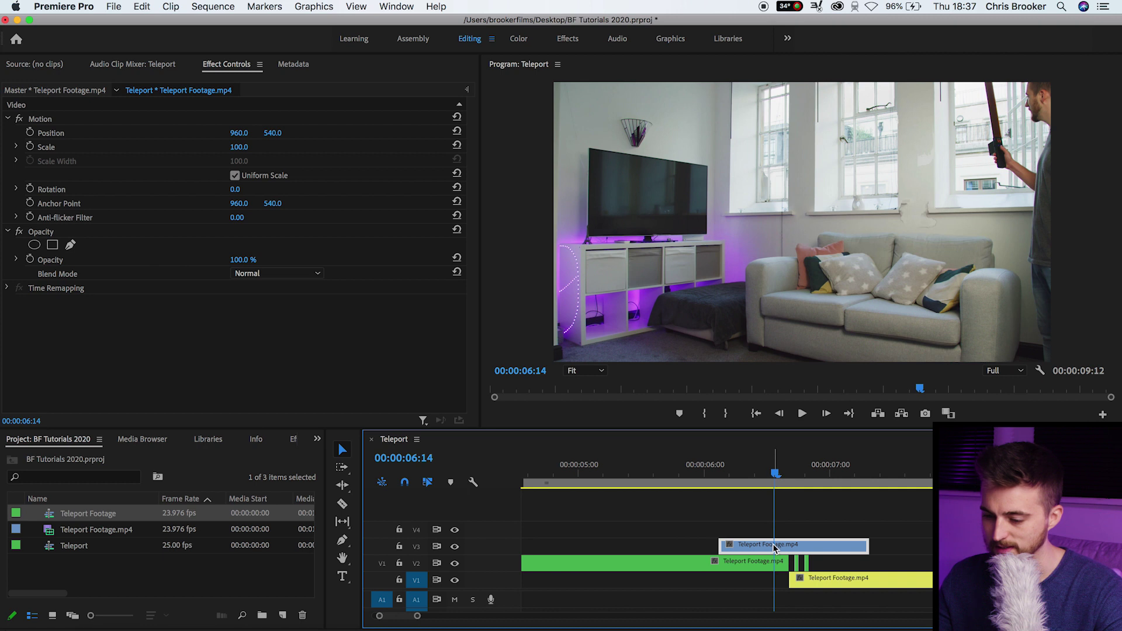
drag(767, 552, 788, 552)
mouse_move(777, 474)
mouse_down()
mouse_move(810, 477)
mouse_move(772, 477)
mouse_up()
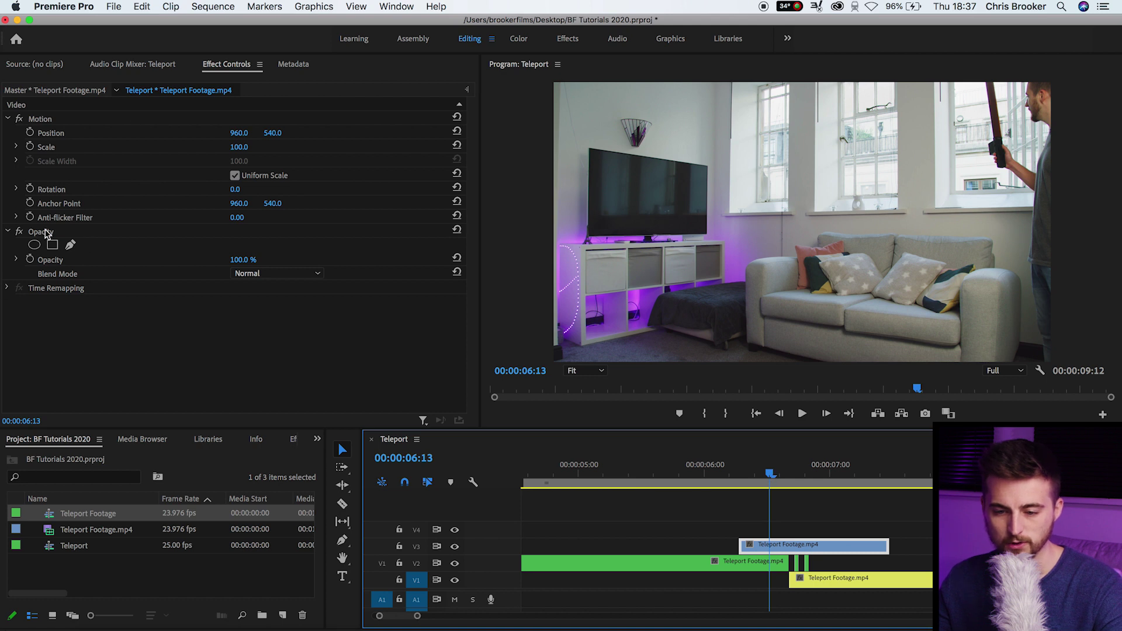
Draw a closed four-point opacity mask on the blue clip around the middle window and sofa, excluding the man at the frame's edge
click(607, 367)
click(596, 438)
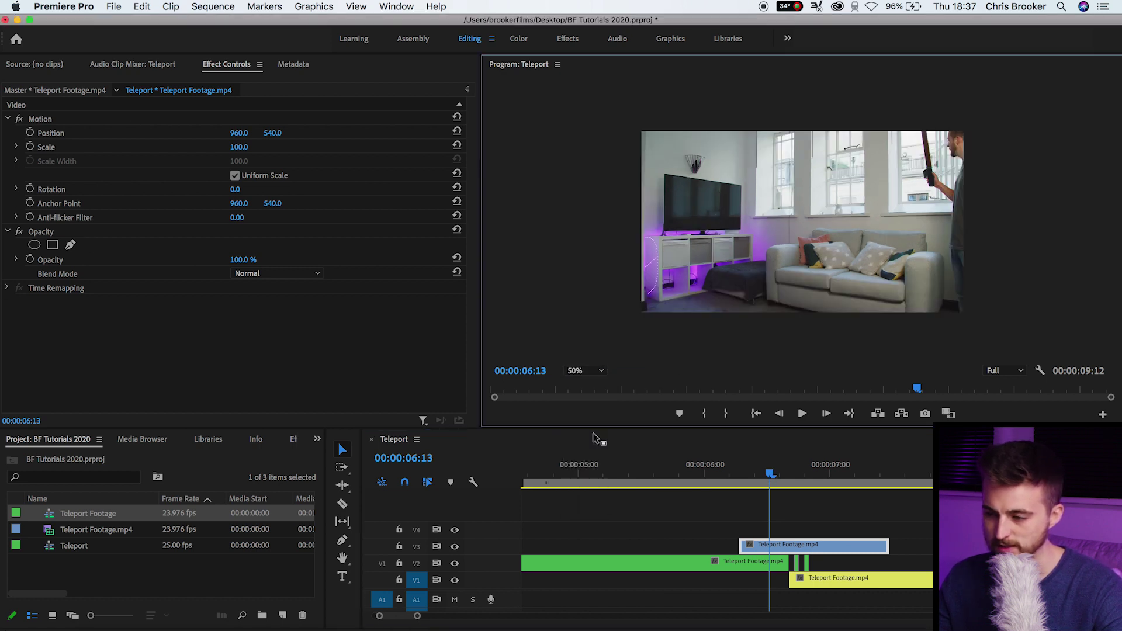
click(38, 232)
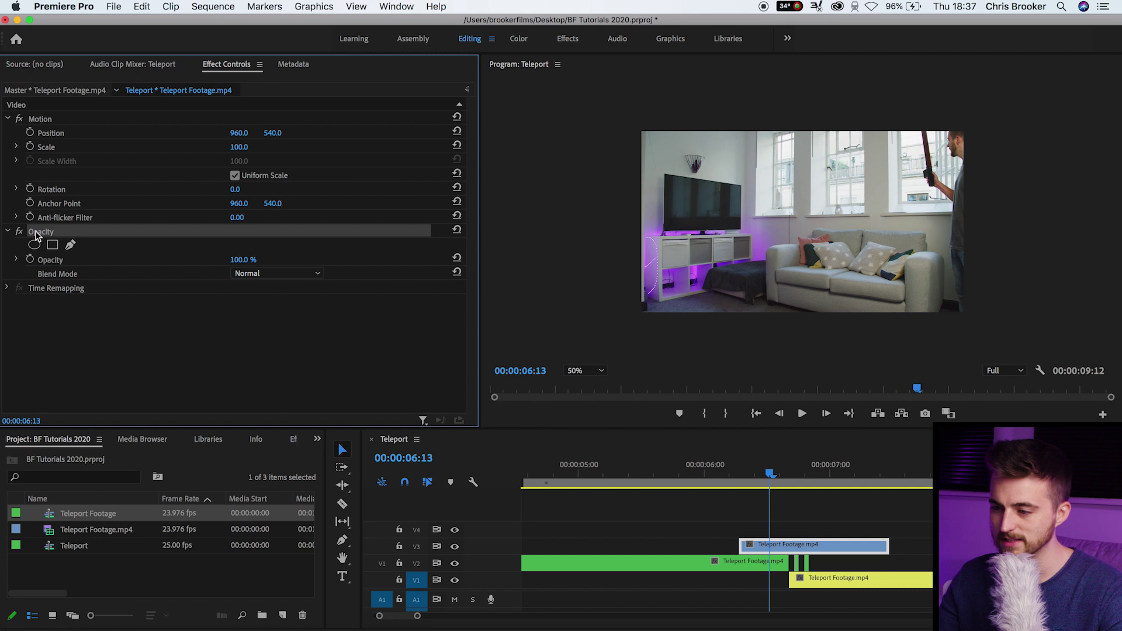
click(70, 245)
click(778, 186)
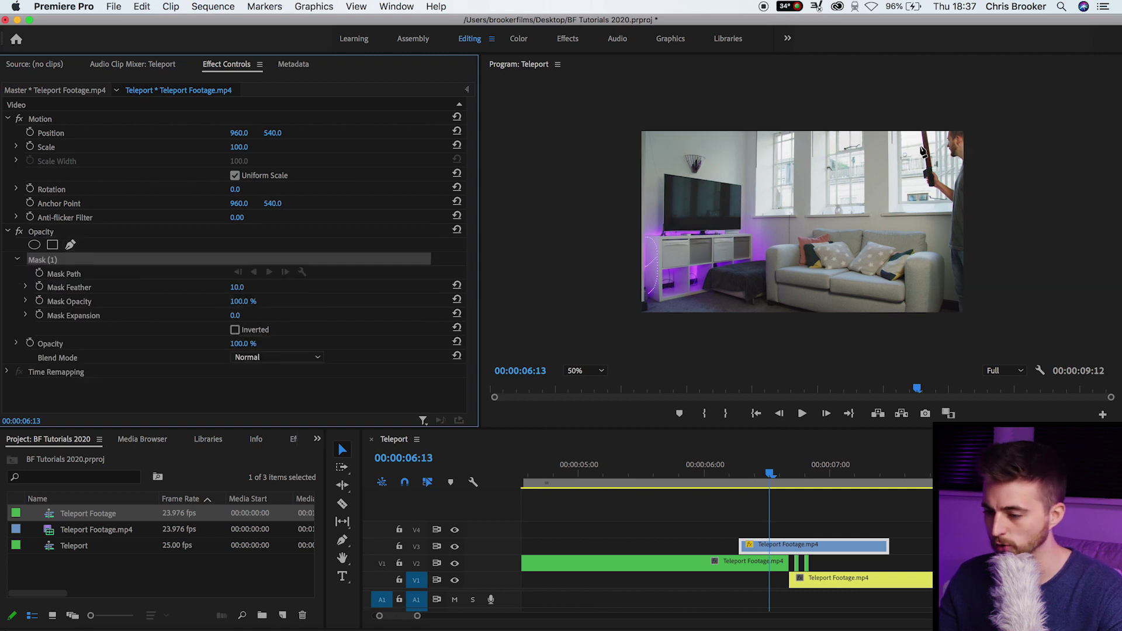
click(901, 117)
click(955, 338)
click(756, 340)
click(817, 106)
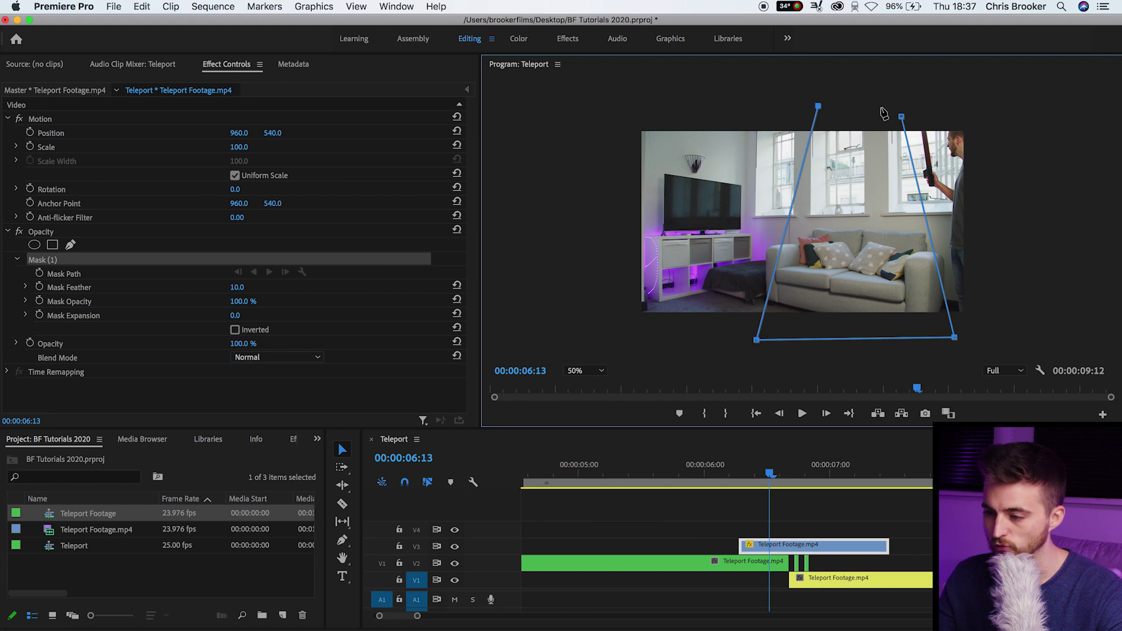
click(901, 115)
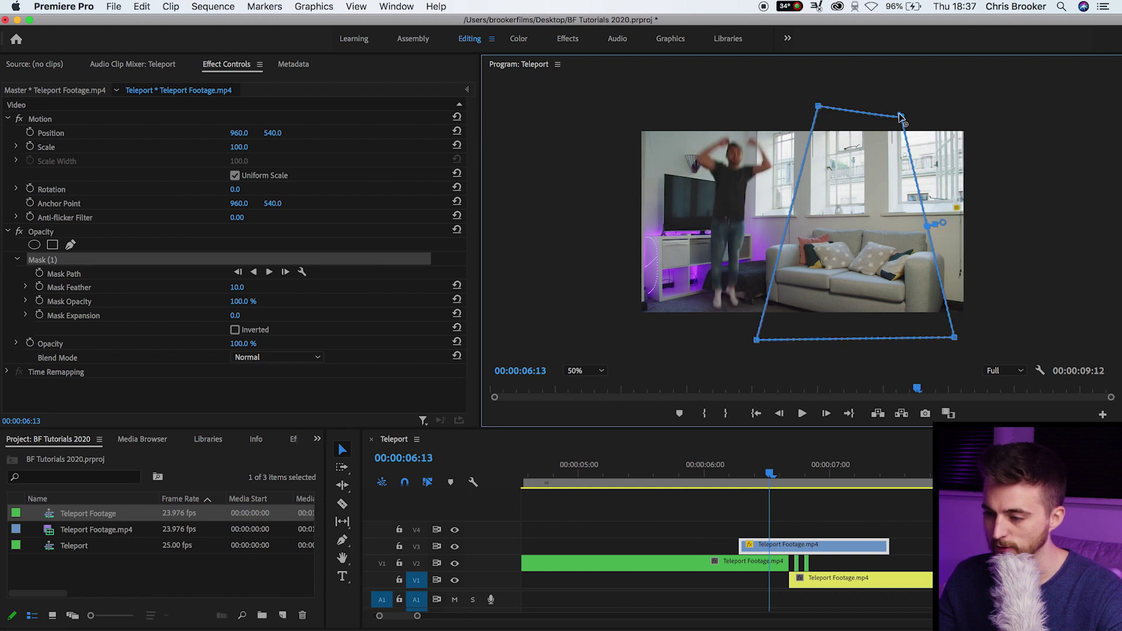
click(573, 368)
click(585, 377)
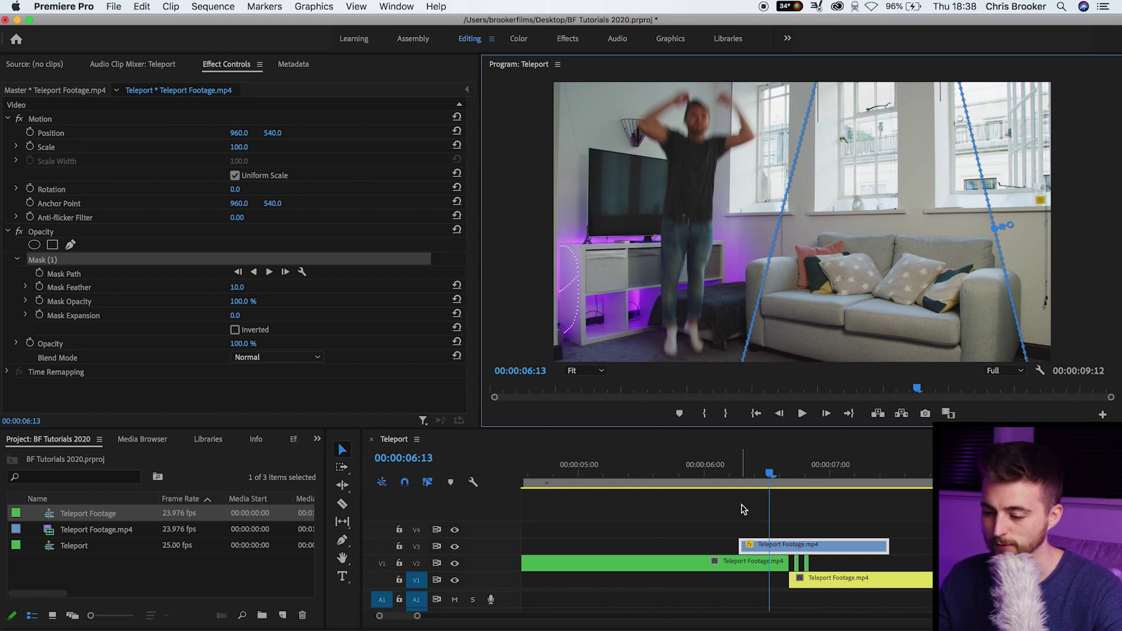
Preview the masked smoke over the jump and shift the blue clip slightly earlier so it starts at 00:00:06:06
drag(746, 473, 720, 469)
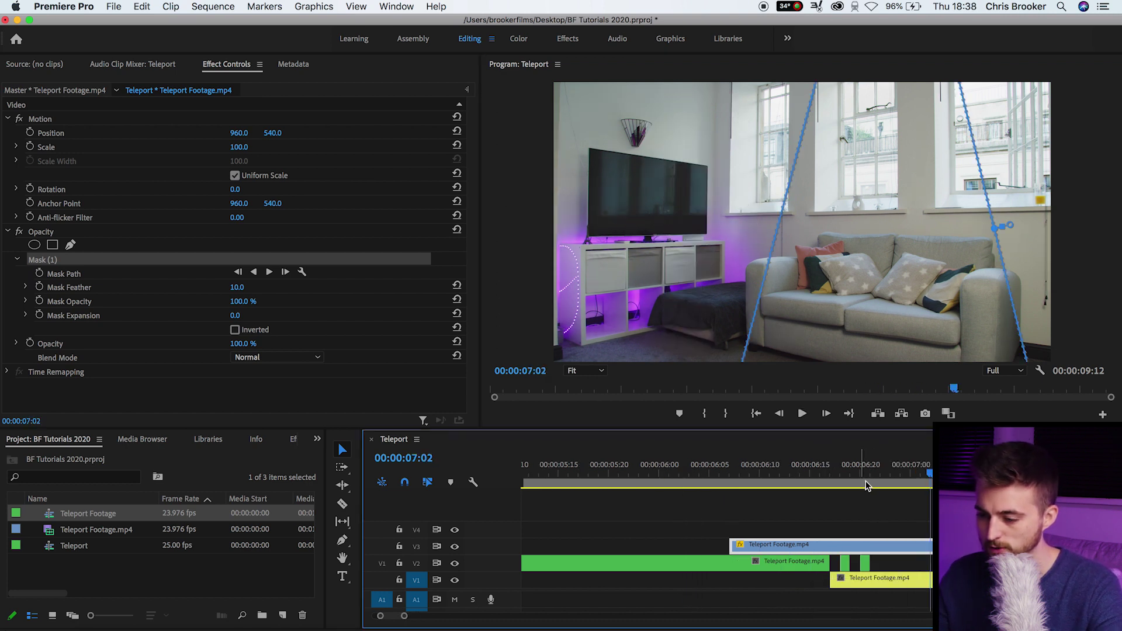
drag(860, 473, 756, 472)
key(space)
key(space)
drag(865, 544, 855, 545)
drag(870, 475, 781, 482)
click(751, 506)
mouse_move(710, 475)
mouse_down()
mouse_move(640, 472)
mouse_move(728, 466)
mouse_up()
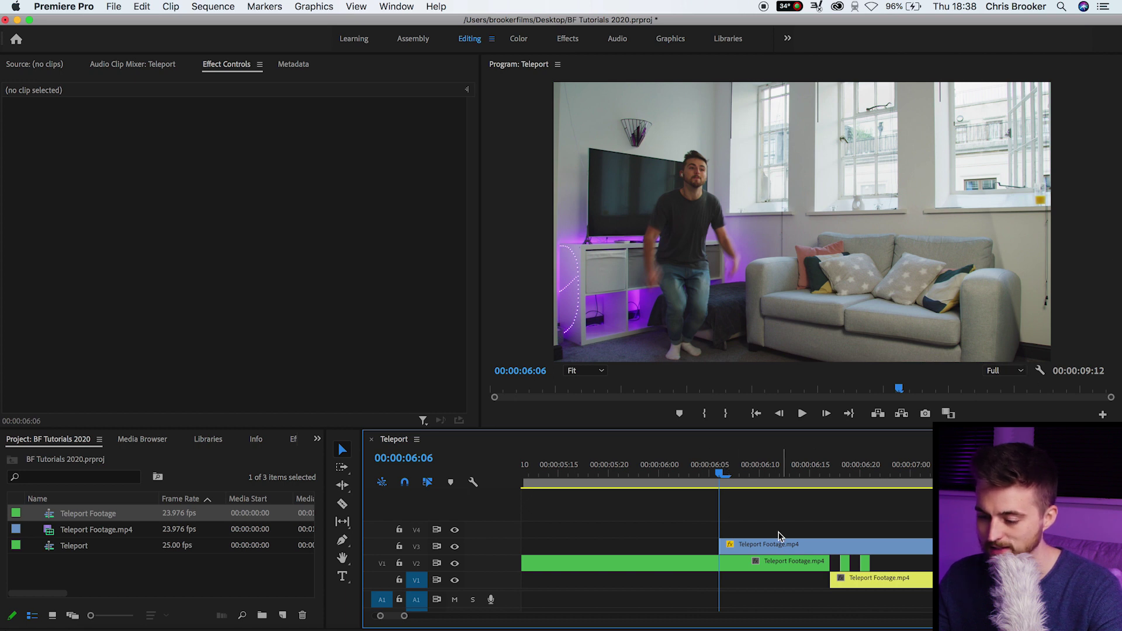
Set the Mask Feather of the blue clip's opacity mask to 185
click(761, 546)
drag(246, 286, 315, 286)
click(50, 263)
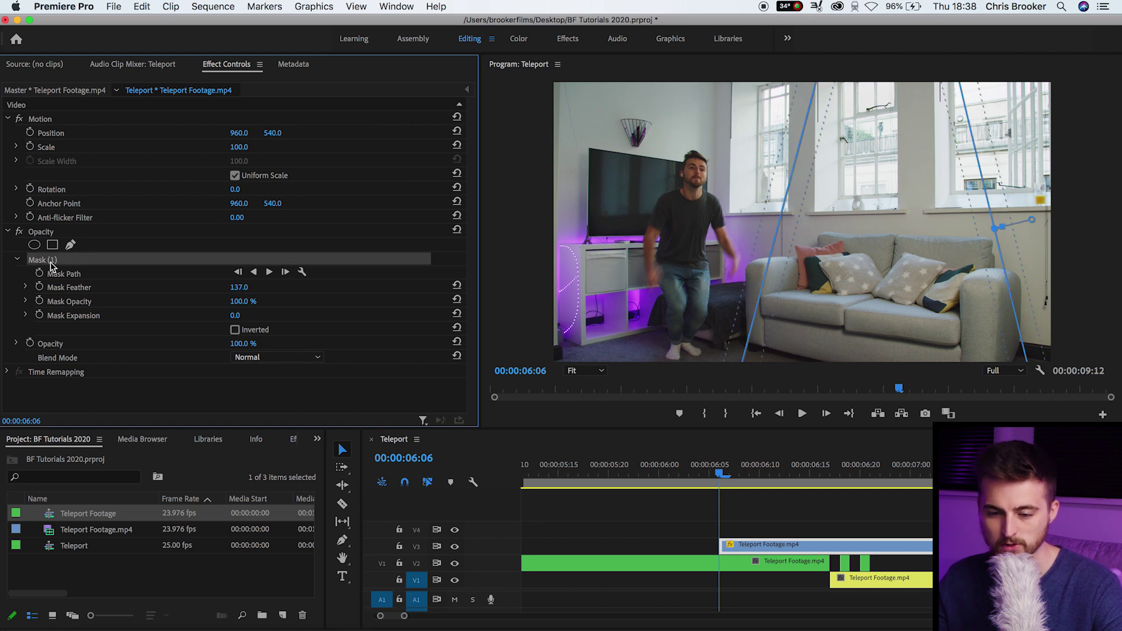
mouse_move(239, 288)
mouse_down()
mouse_move(263, 287)
mouse_move(237, 287)
mouse_up()
Reshape the mask by adding a point on its windowsill-side edge and pulling the upper part inward to hide the moving pole, and play it back
key(space)
key(space)
click(523, 465)
key(minus)
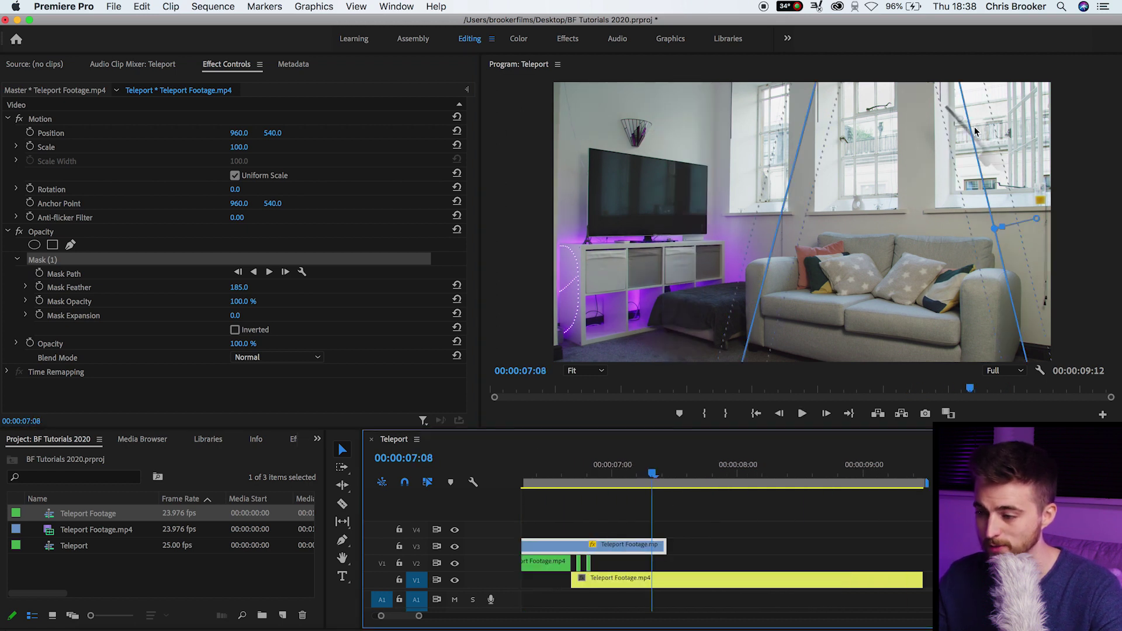
click(990, 203)
drag(965, 101, 887, 104)
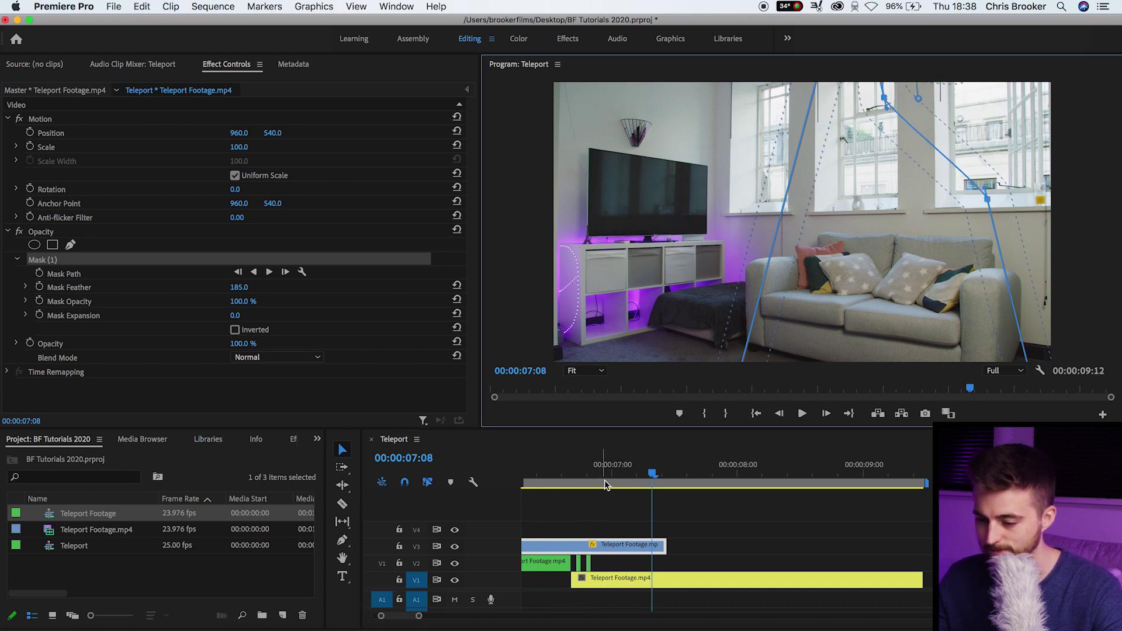
drag(604, 479, 515, 479)
key(space)
key(minus)
Add opacity keyframes at 100% to the blue clip at 00:00:06:14 and 00:00:06:24
drag(684, 470, 669, 470)
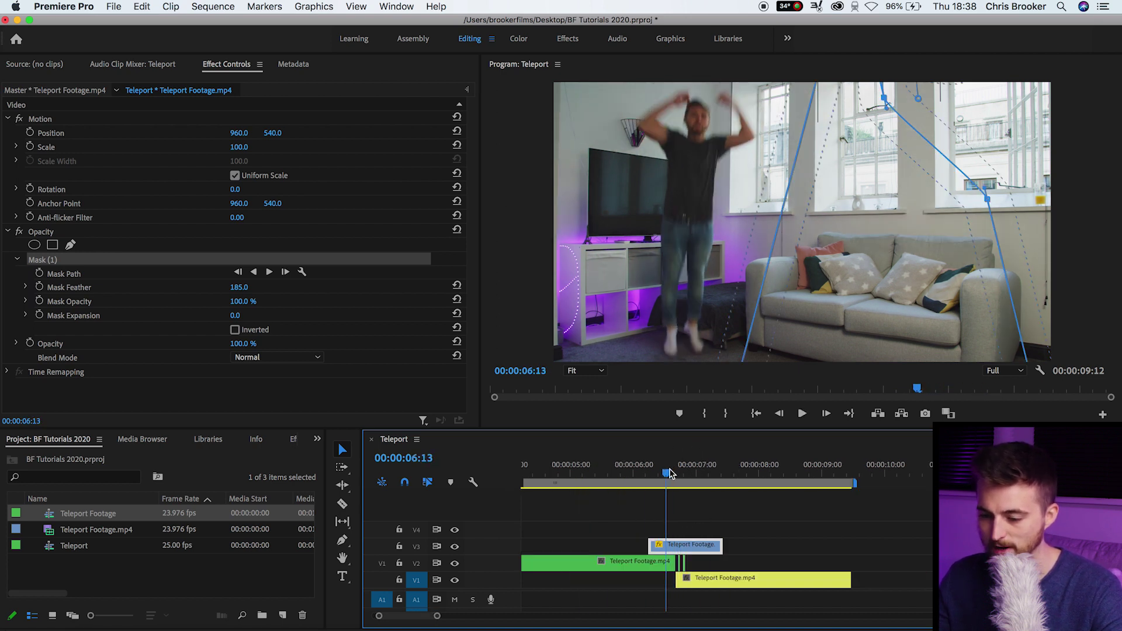
click(30, 344)
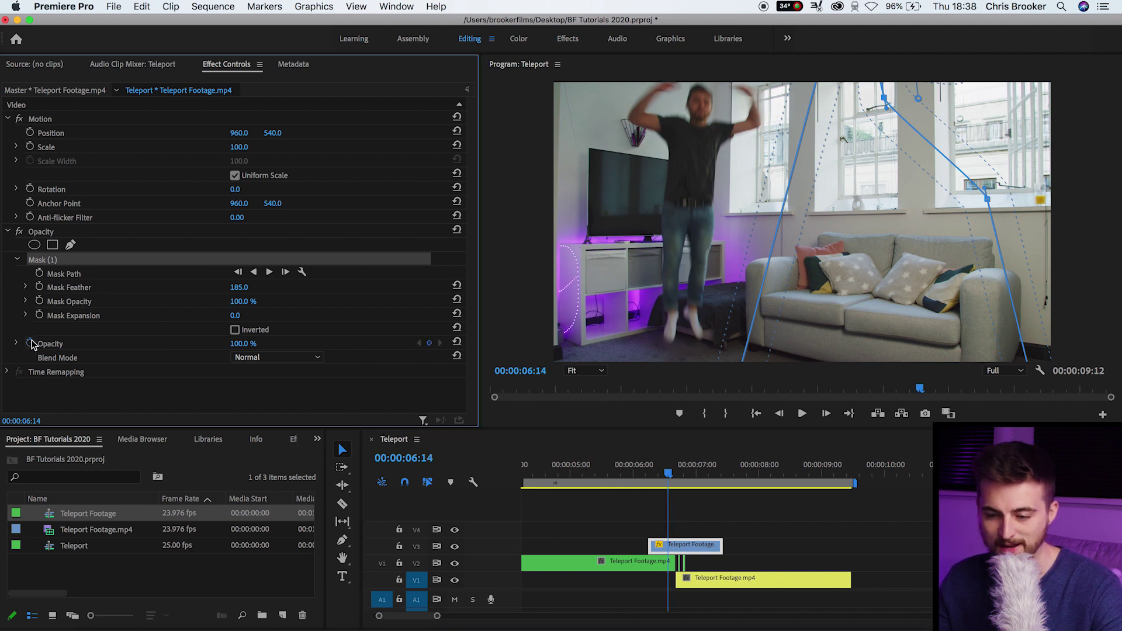
click(468, 91)
drag(680, 470, 694, 471)
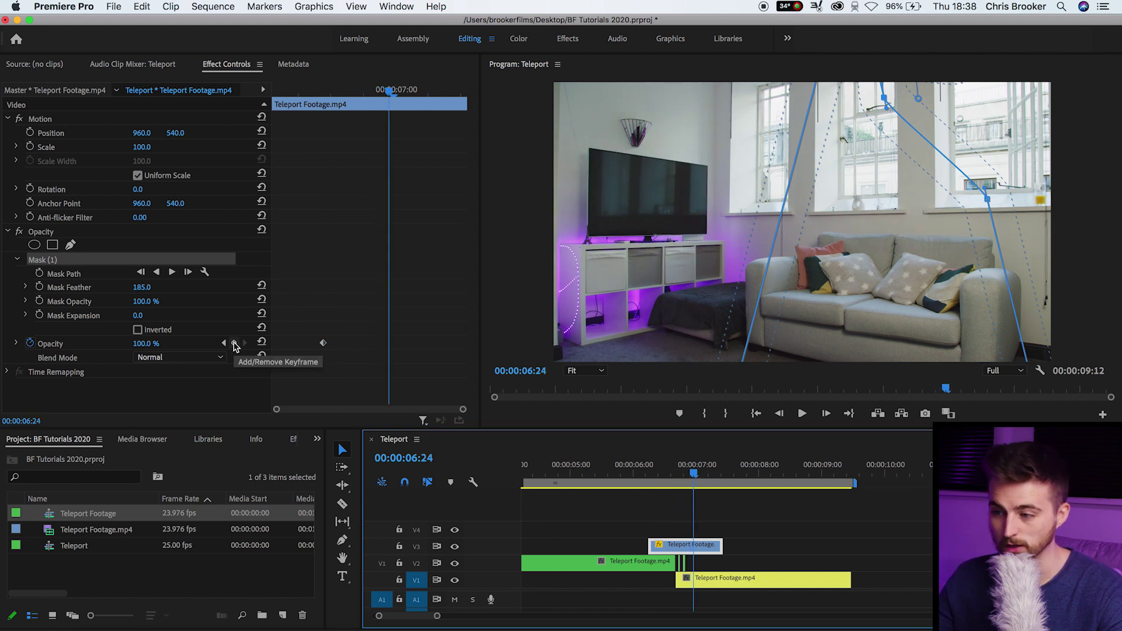
click(234, 345)
Fade the blue clip in and out with 0% opacity keyframes at its start, 00:00:06:06, and its end, 00:00:07:10
click(384, 89)
drag(386, 89, 210, 112)
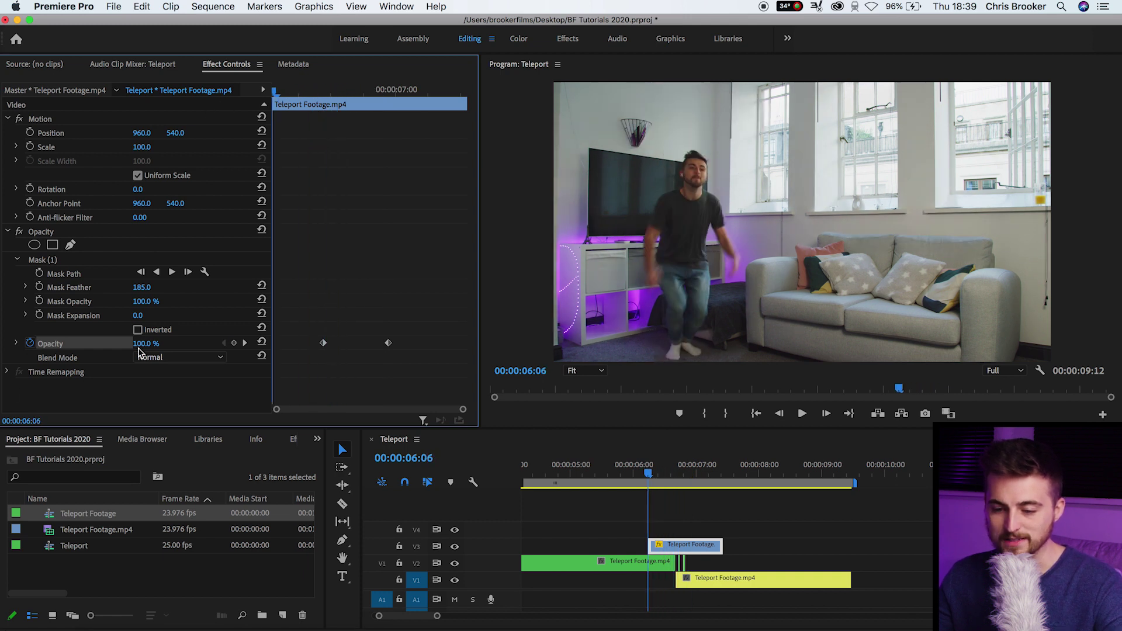
drag(141, 344, 82, 344)
drag(353, 89, 464, 92)
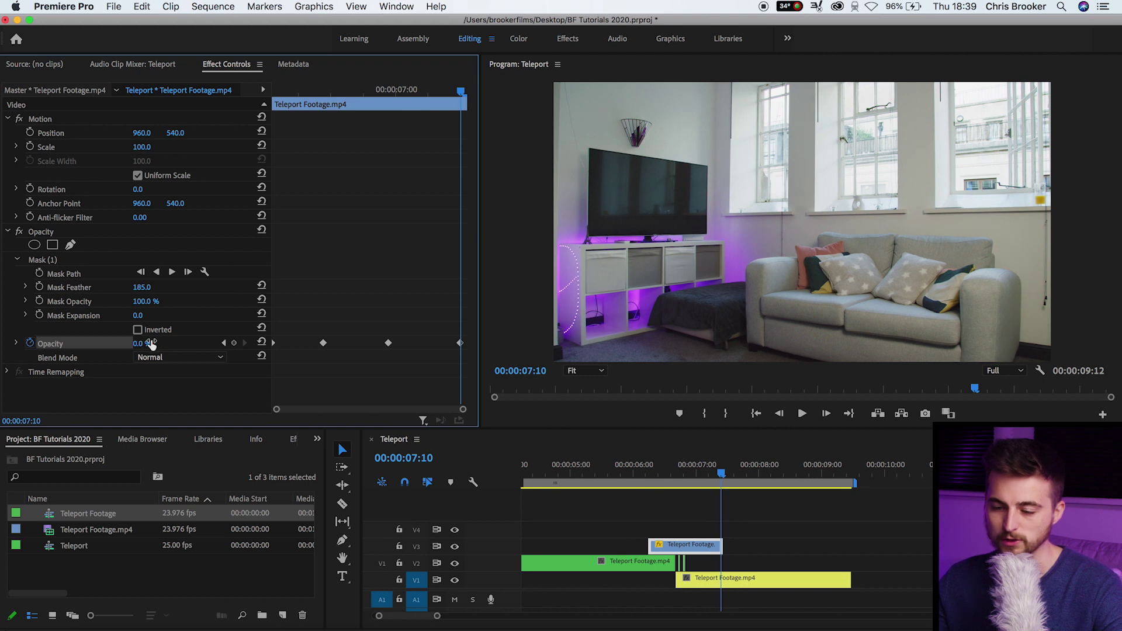
Play back and scrub through the jump to check how the smoke fades in around the disappearance
click(632, 472)
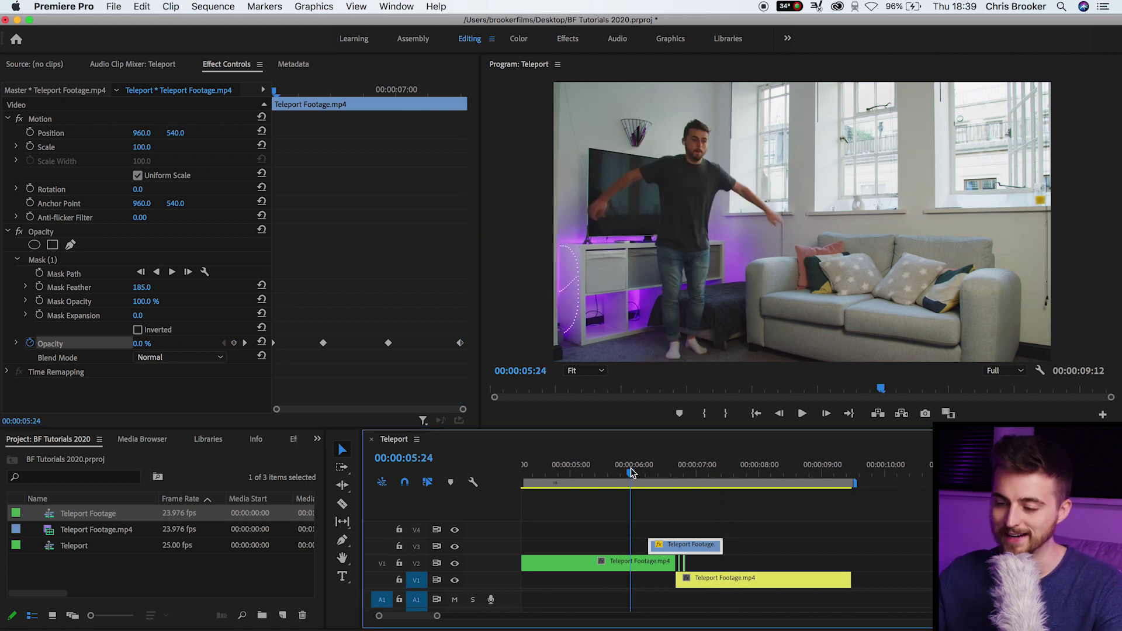
key(space)
drag(696, 475, 677, 475)
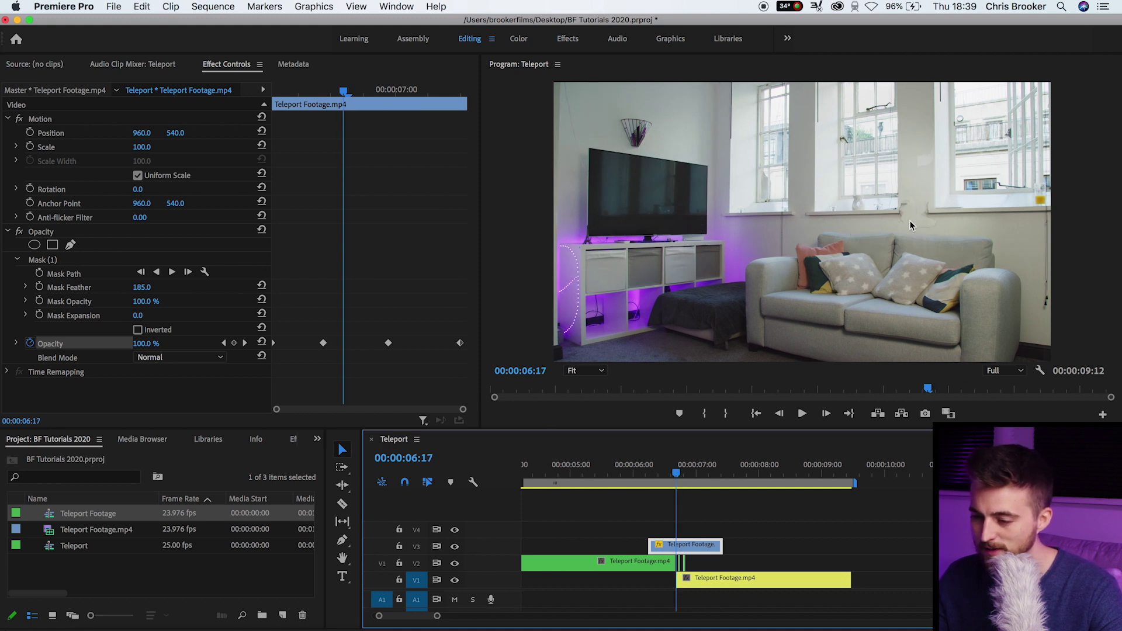
drag(641, 472, 599, 478)
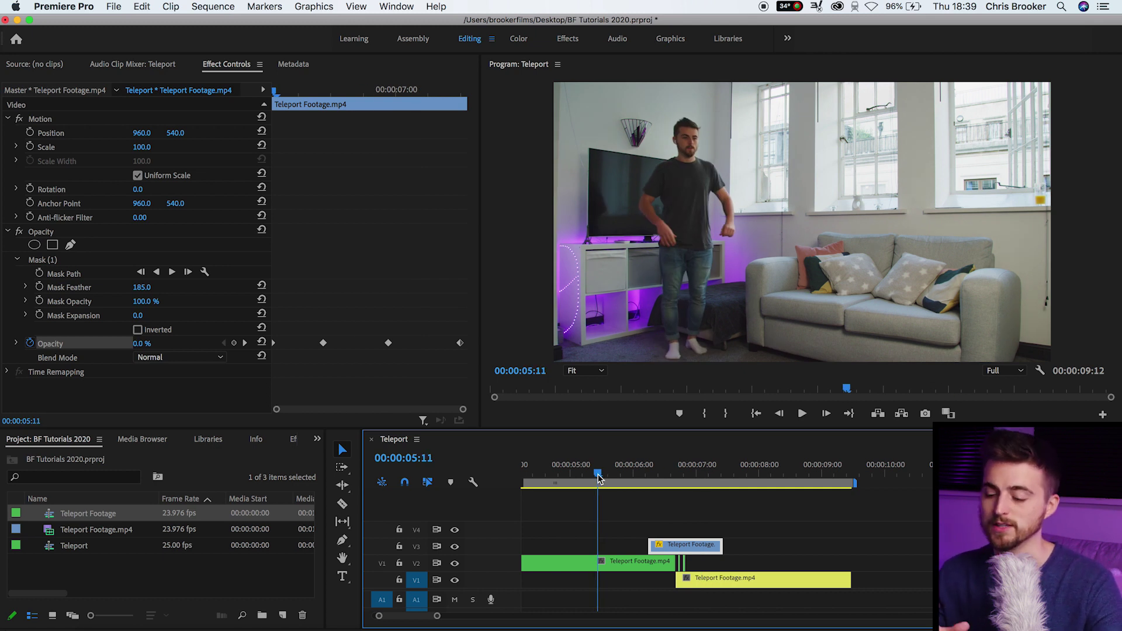
drag(599, 479, 650, 484)
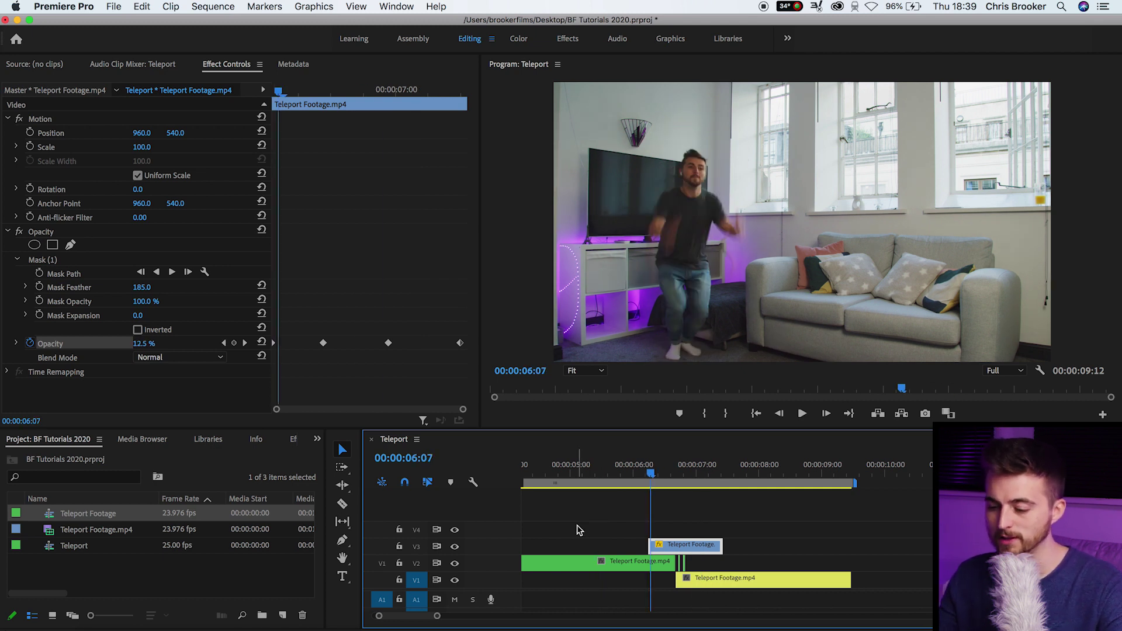
Nest all the clips on V1, V2 and V3 into one sequence named Nested Sequence 01
drag(579, 530, 724, 577)
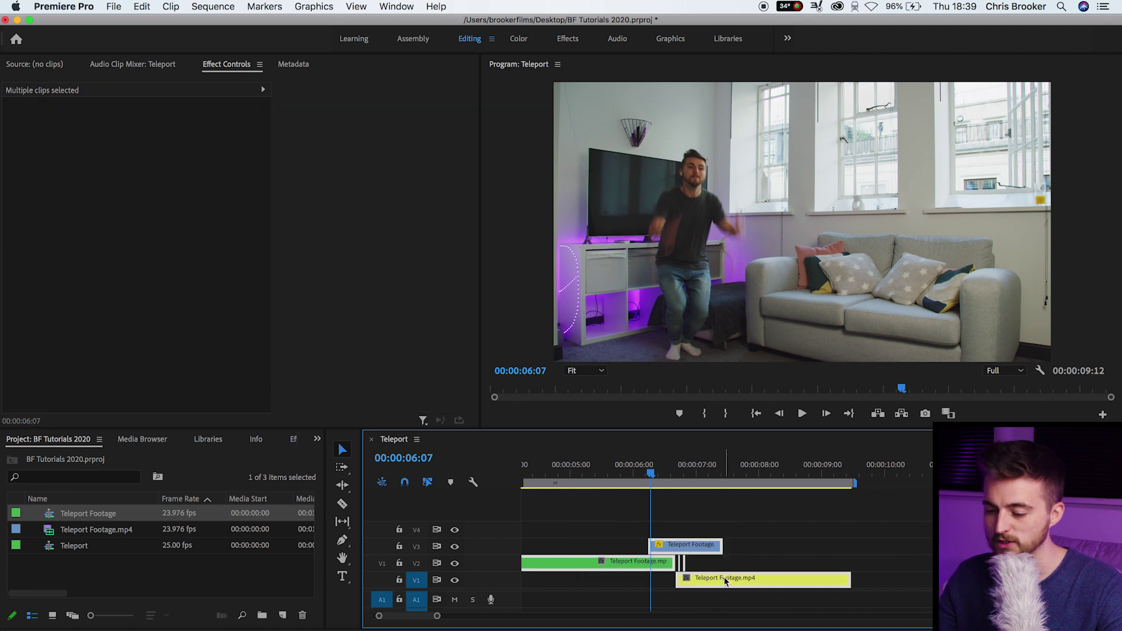
right_click(723, 576)
click(779, 363)
key(Return)
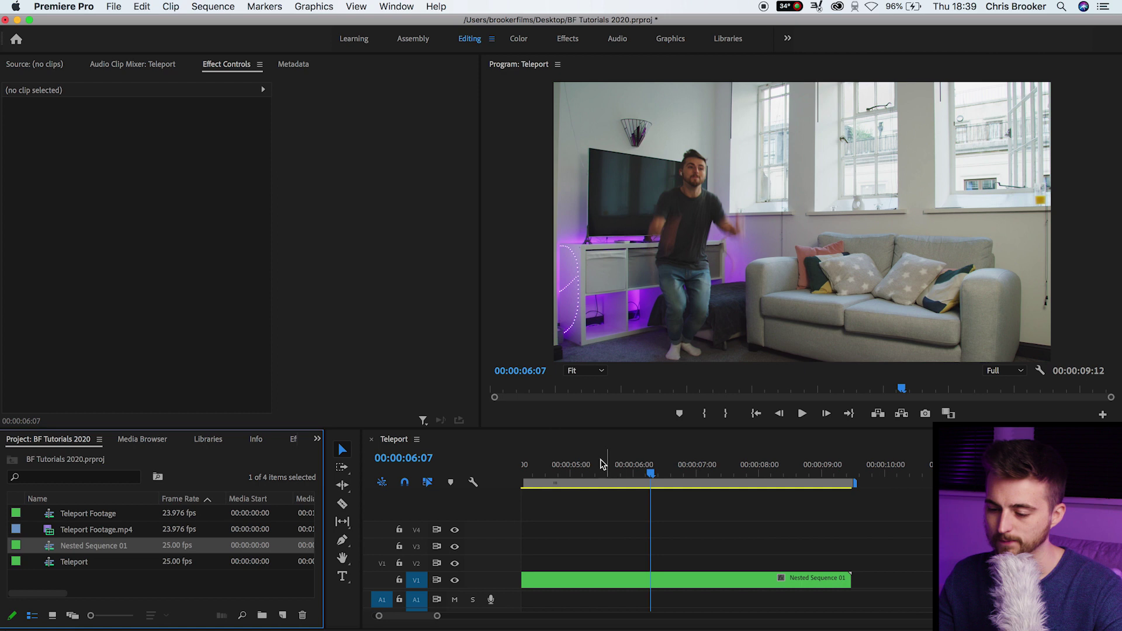
Play the nested sequence and step frame by frame around 00:00:06:16 to 00:00:06:18 to examine the flicker where the man disappears
click(563, 465)
key(space)
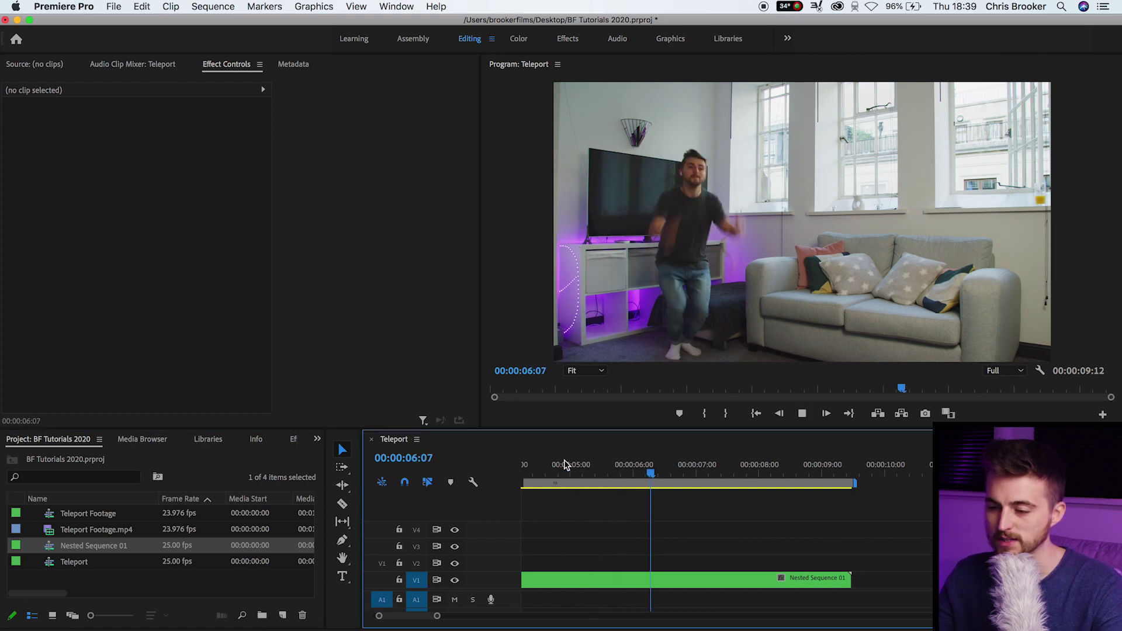
drag(637, 475, 667, 473)
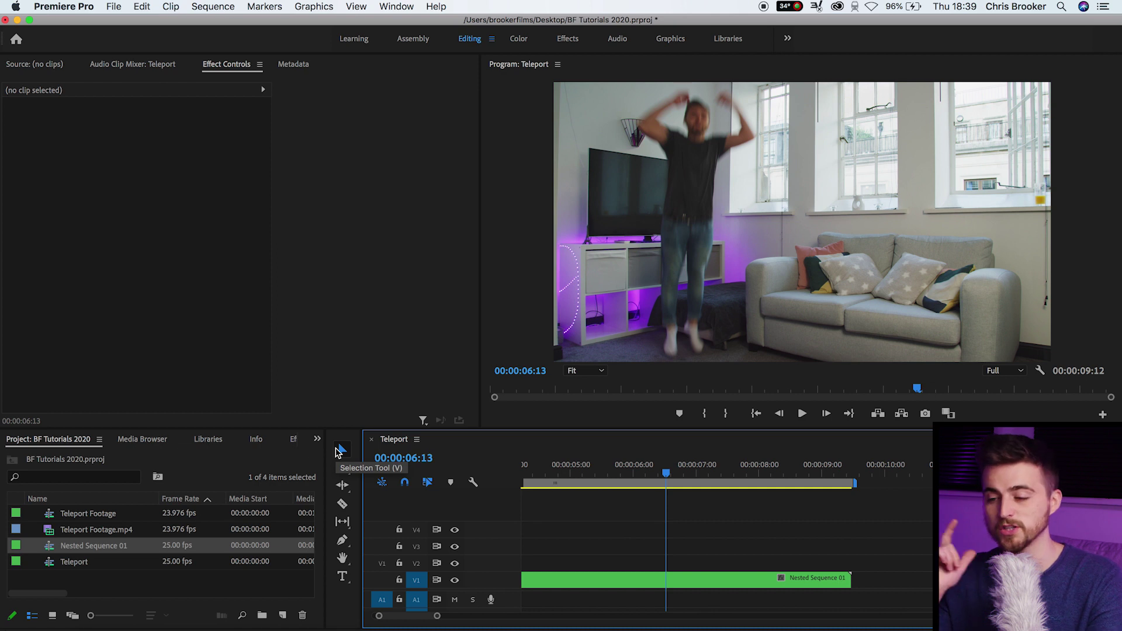
key(Right)
key(Right)
key(Right)
key(Right)
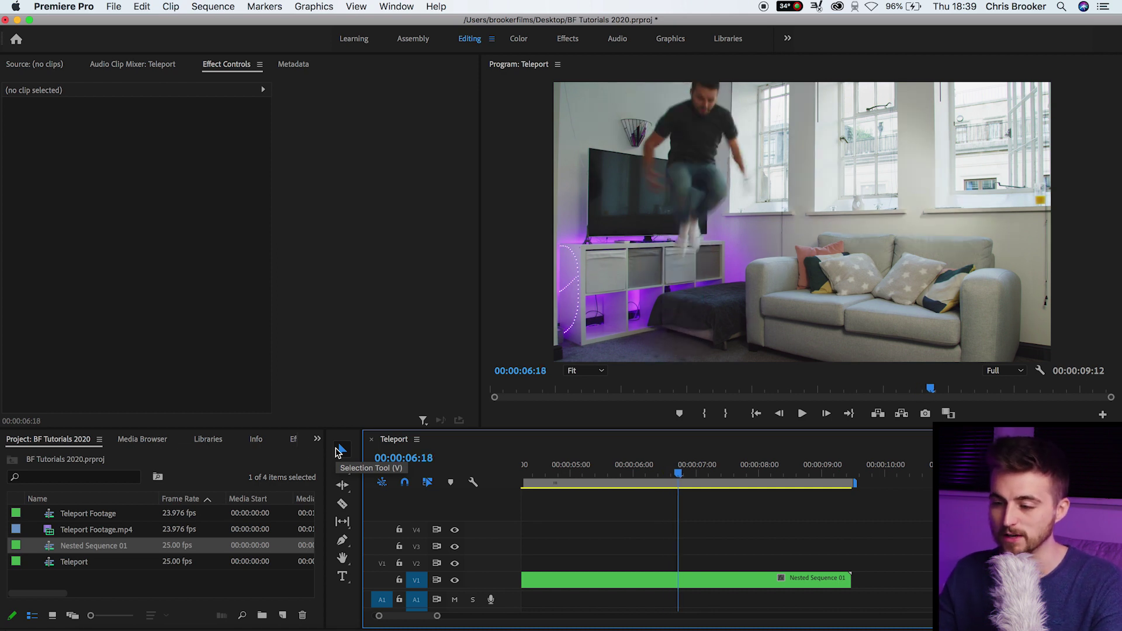
key(Left)
key(Left)
key(Right)
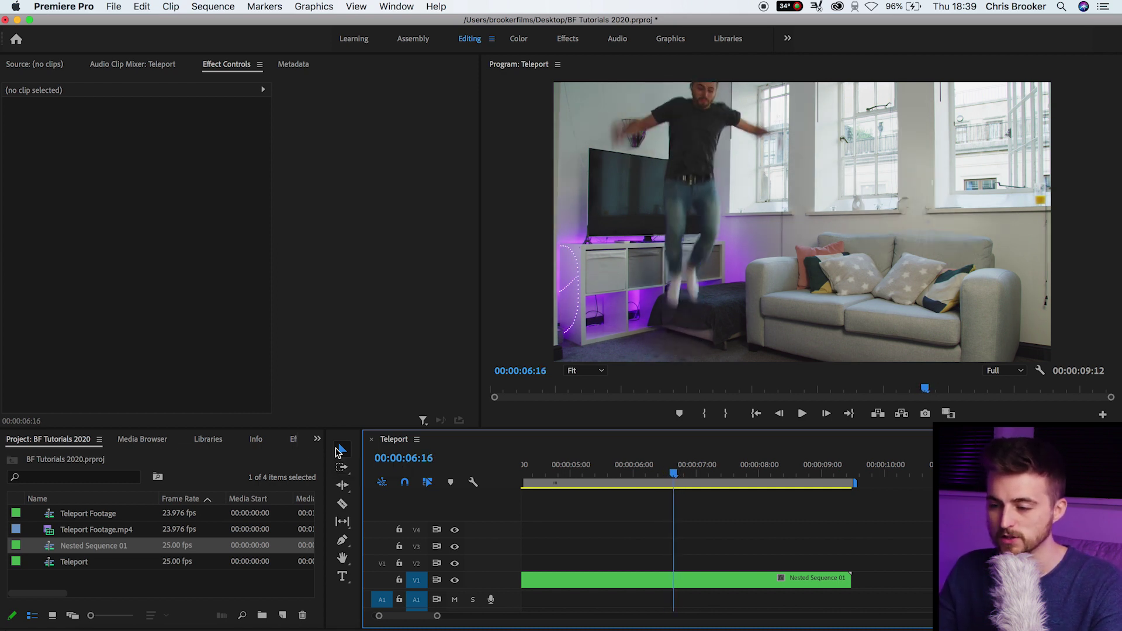
key(Right)
key(Right)
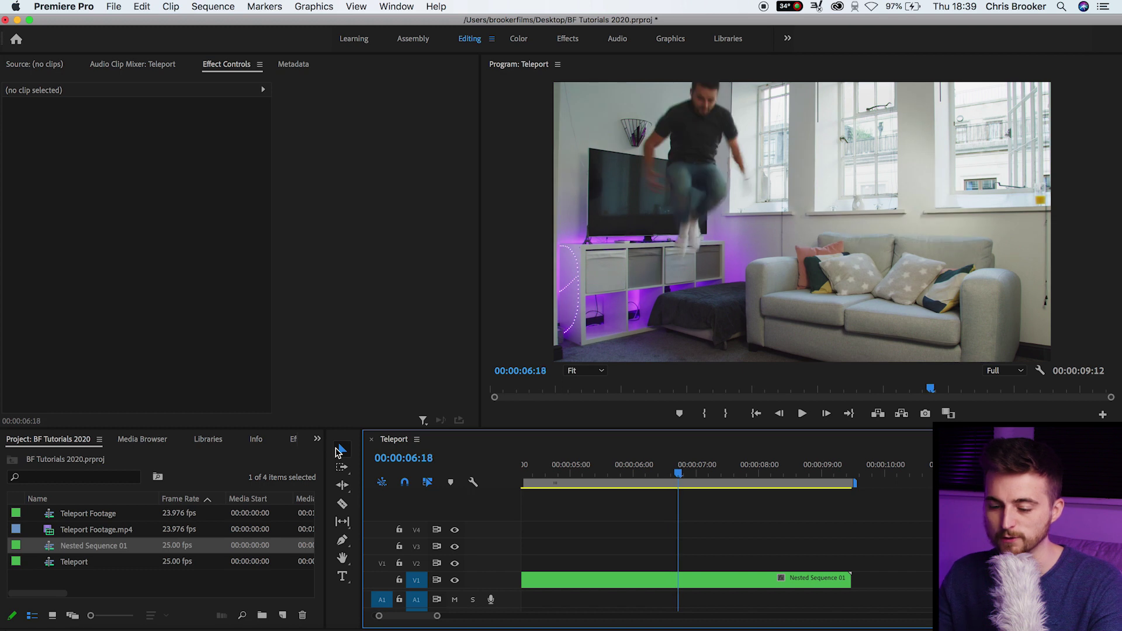
Search the effects for "levels" and apply the Levels video effect to the nested sequence
click(293, 440)
click(70, 457)
text(leve)
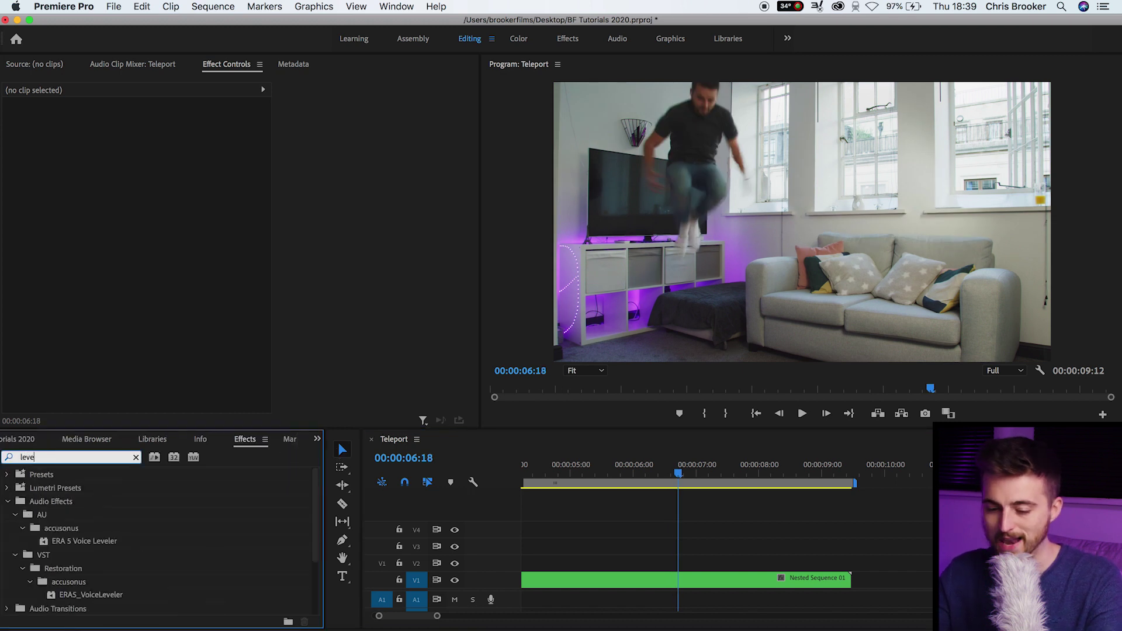
text(ls)
drag(54, 556, 725, 579)
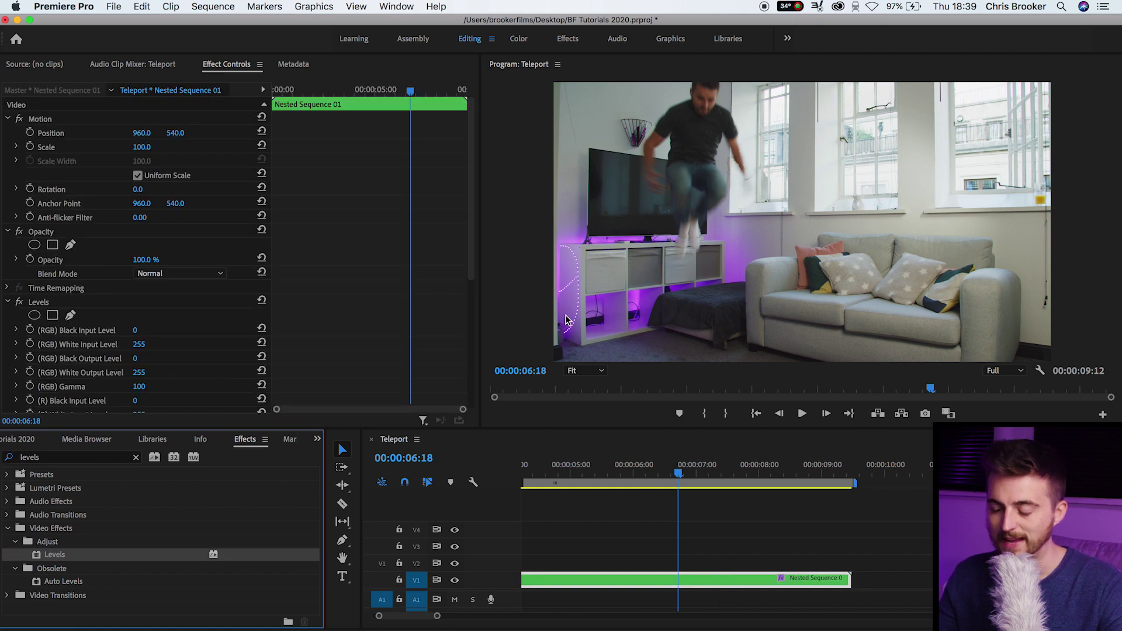
Keyframe the Levels (RGB) White Input Level at 98 on 00:00:06:18 and at 255 on 00:00:06:15
mouse_move(141, 345)
mouse_down()
mouse_move(53, 345)
mouse_move(152, 345)
mouse_up()
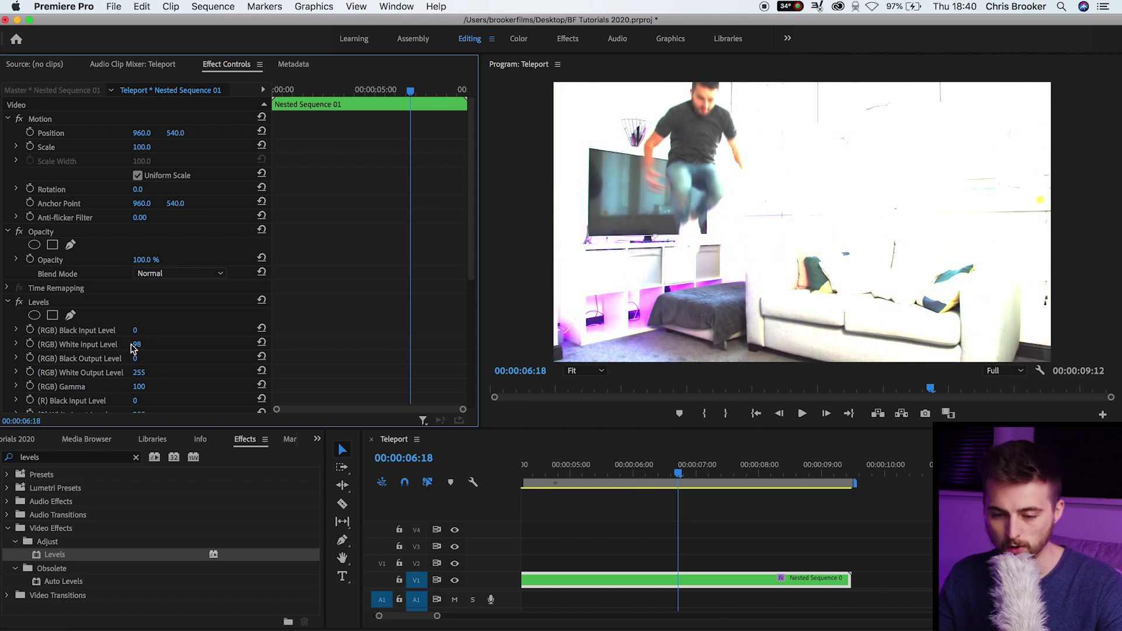
click(31, 345)
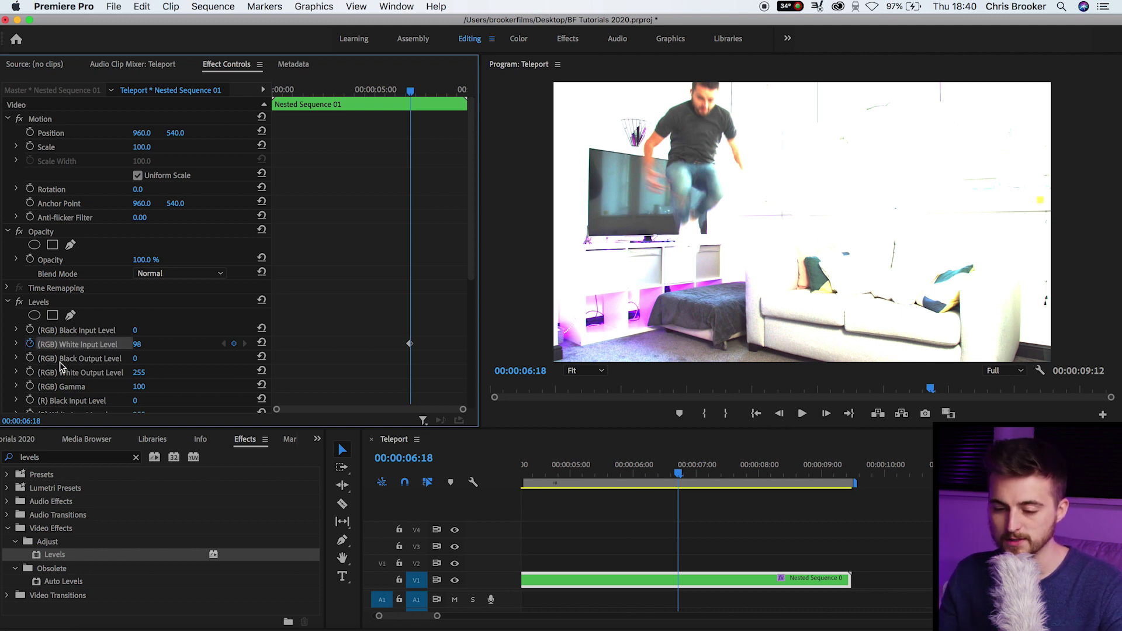
key(Left)
key(Left)
key(Left)
drag(140, 345, 232, 345)
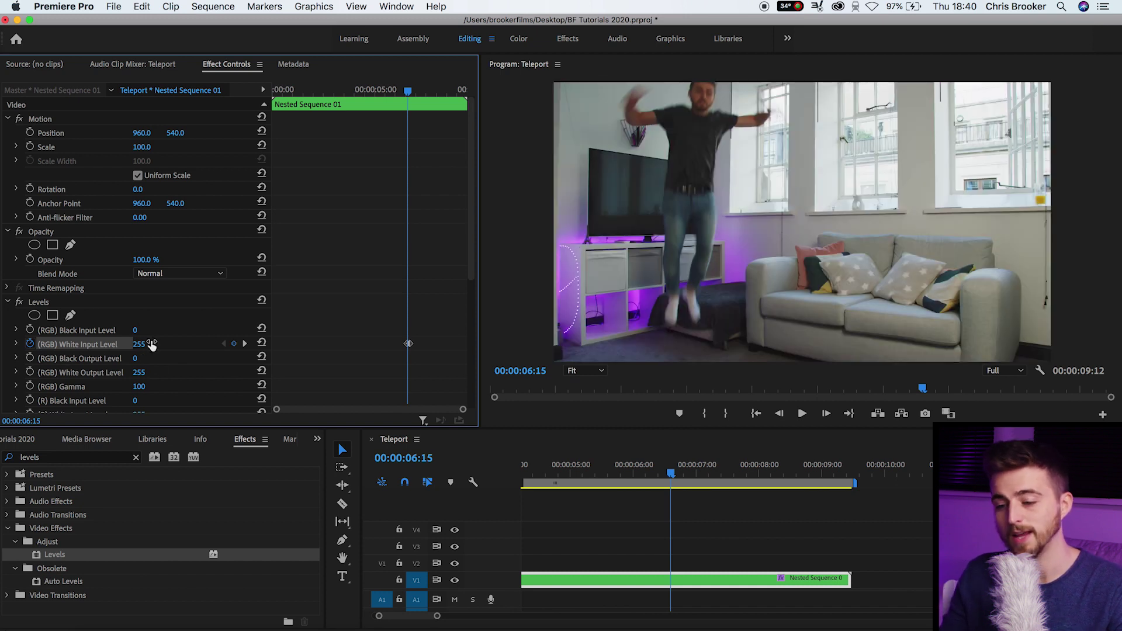
Keyframe the Levels (RGB) White Input Level back at 255 a few frames after the keyframe at 00:00:06:18
key(Right)
key(Right)
key(Right)
key(=)
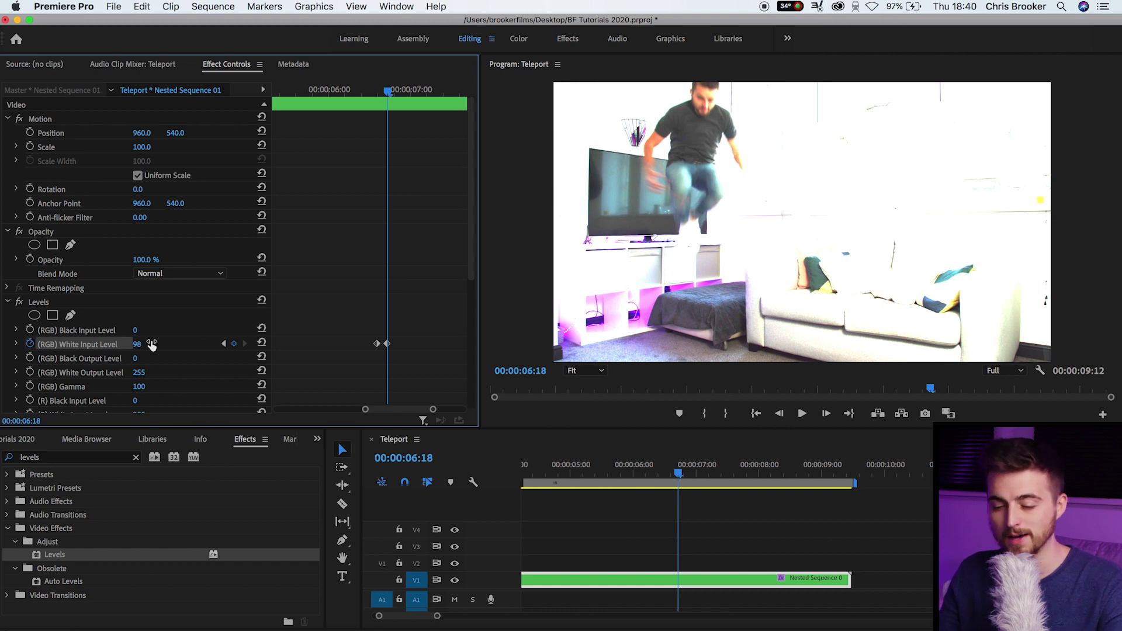
key(Right)
key(Right)
key(Right)
key(Right)
key(Right)
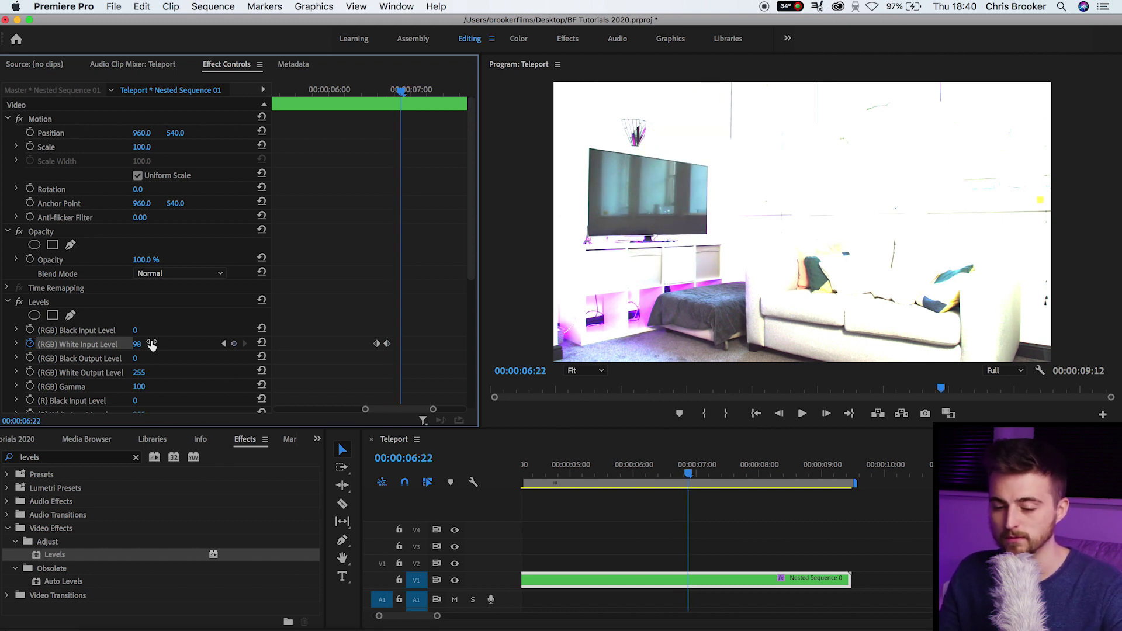
drag(152, 345, 243, 345)
Play the jump repeatedly from just before 00:00:06:00 to review the timing of the Levels flash
click(376, 90)
key(space)
click(301, 90)
key(space)
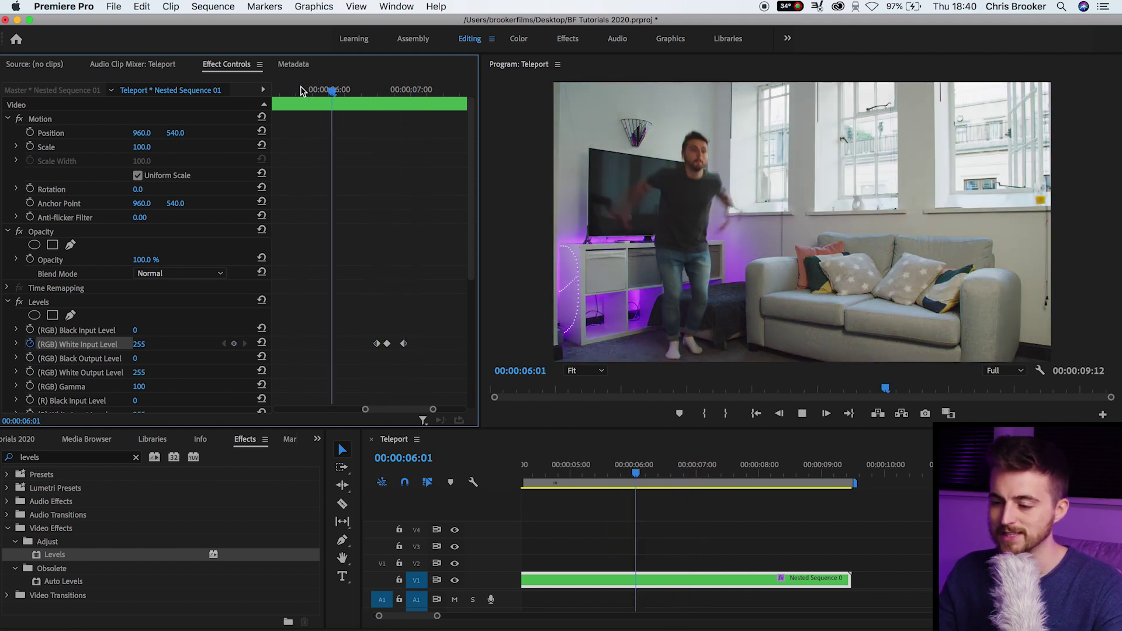
click(301, 86)
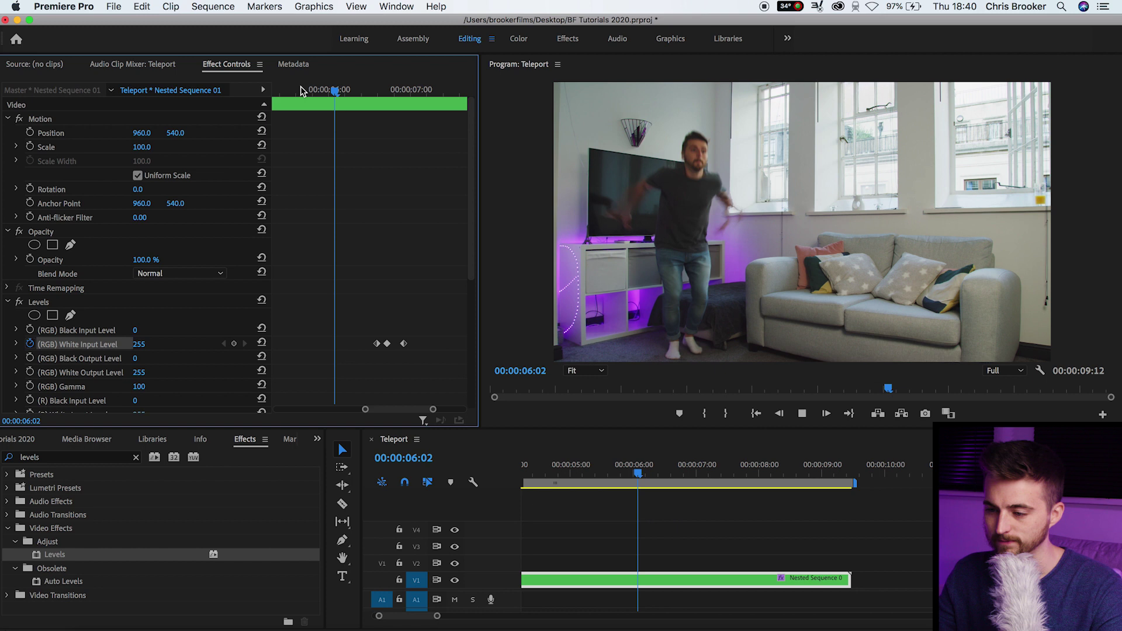
click(301, 86)
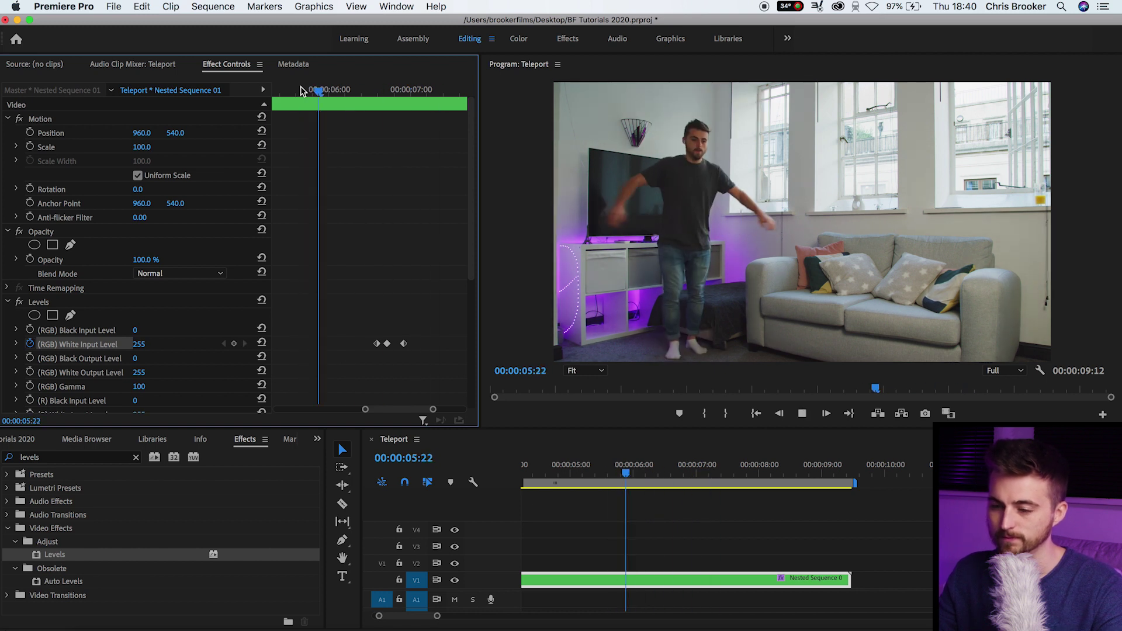
key(space)
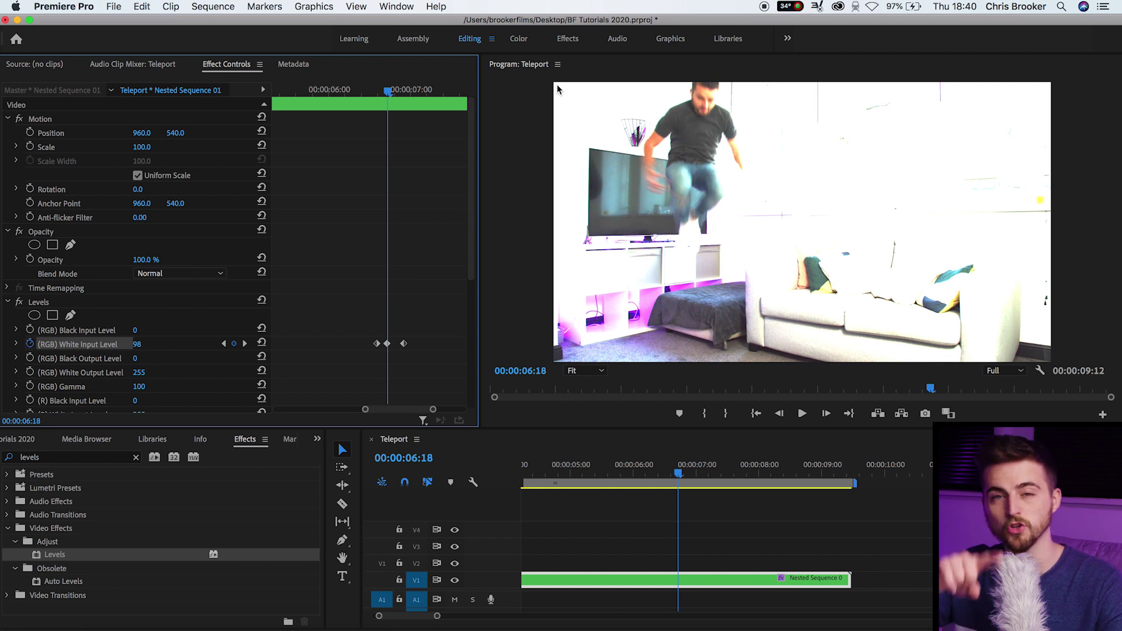
Draw a closed freeform mask on the Levels effect around the jumping man, from above the frame down to the cabinet
click(584, 370)
click(597, 432)
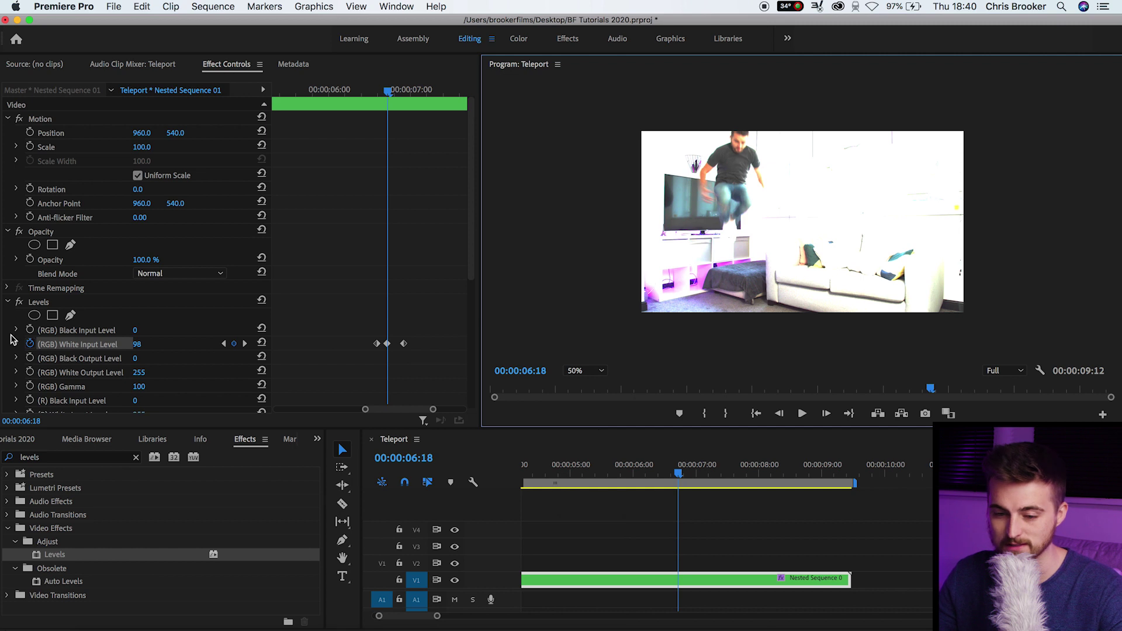
click(34, 302)
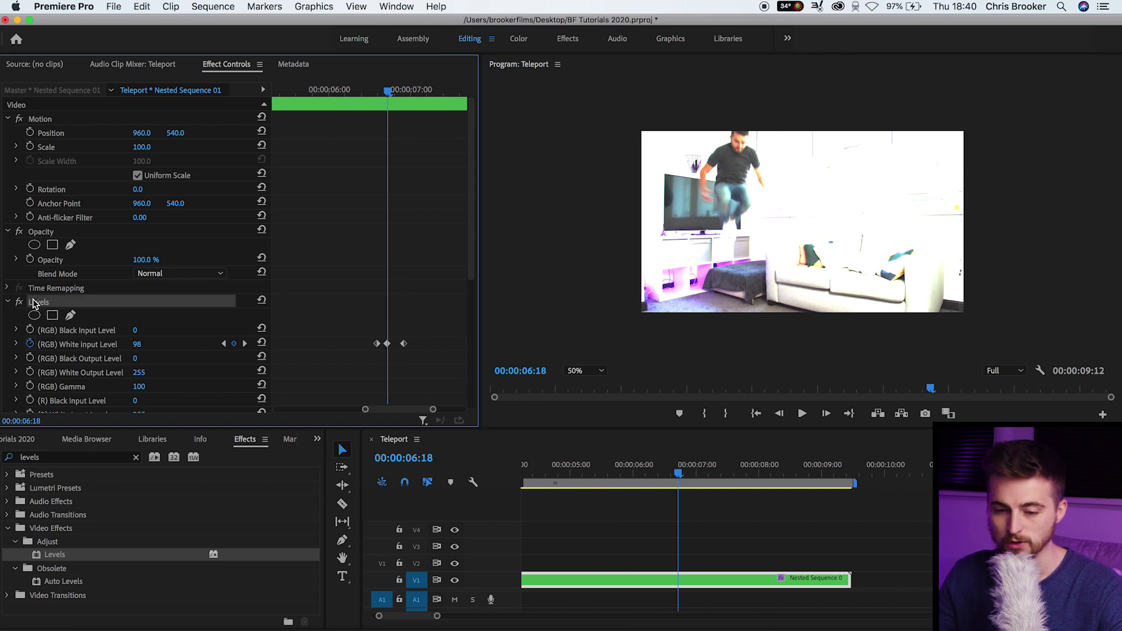
click(71, 315)
click(671, 109)
click(671, 206)
click(699, 243)
click(765, 257)
click(818, 212)
click(822, 153)
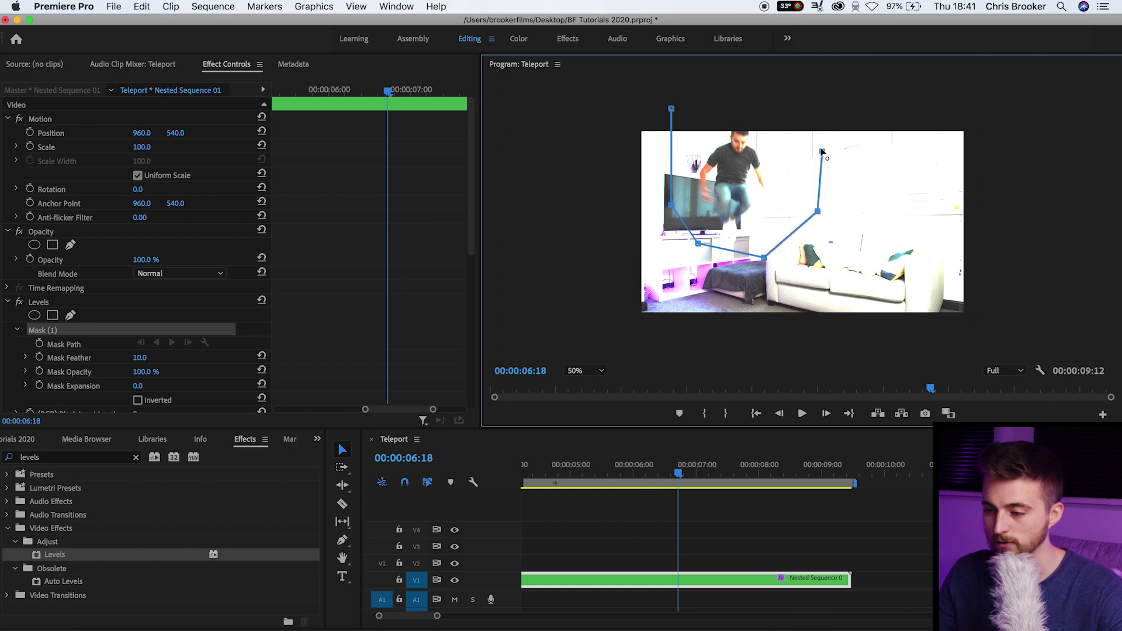
click(671, 109)
Fit the preview to the monitor and set the Levels mask's feather to 252
click(581, 370)
click(573, 384)
drag(139, 361, 274, 361)
drag(146, 358, 150, 358)
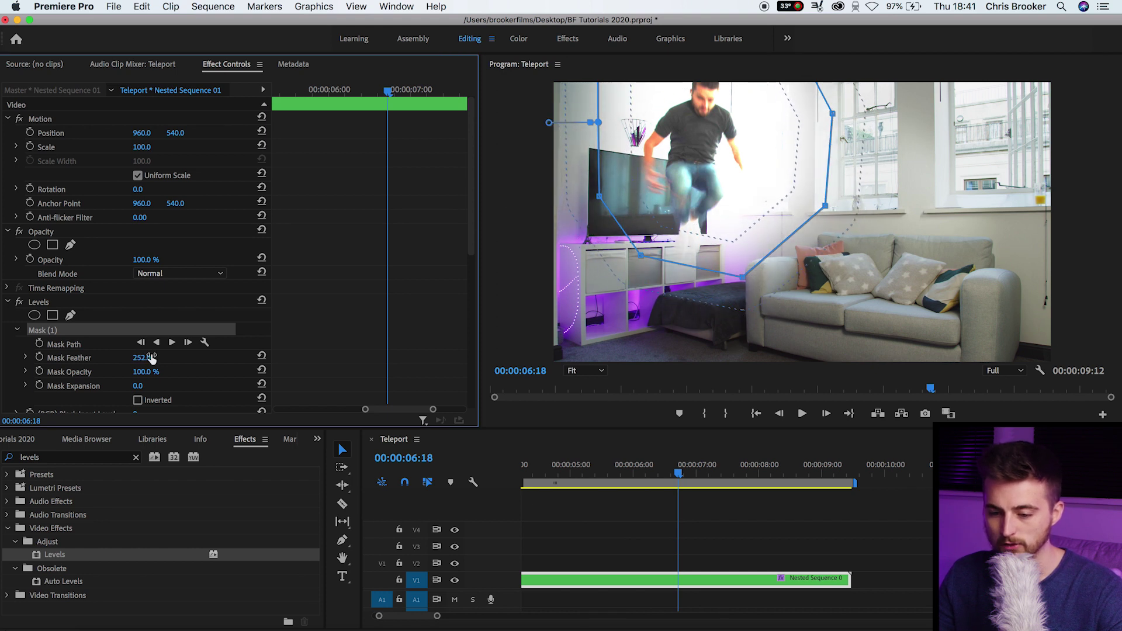
Play the nested sequence from about 00:00:06:08 to review the masked flash where the man disappears
click(654, 475)
key(space)
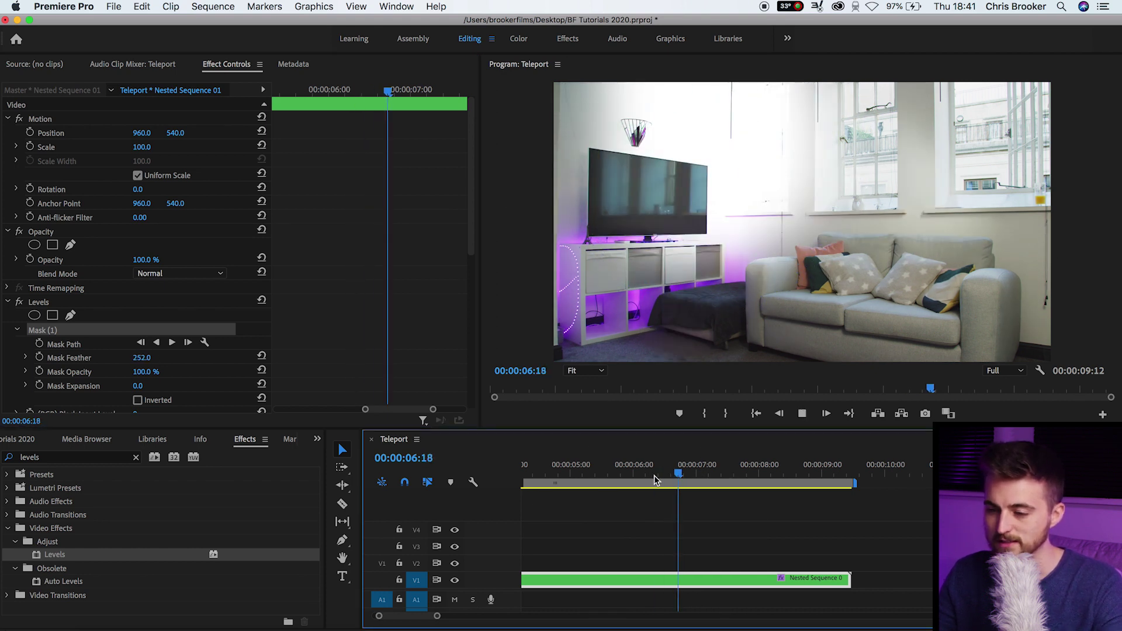
click(654, 476)
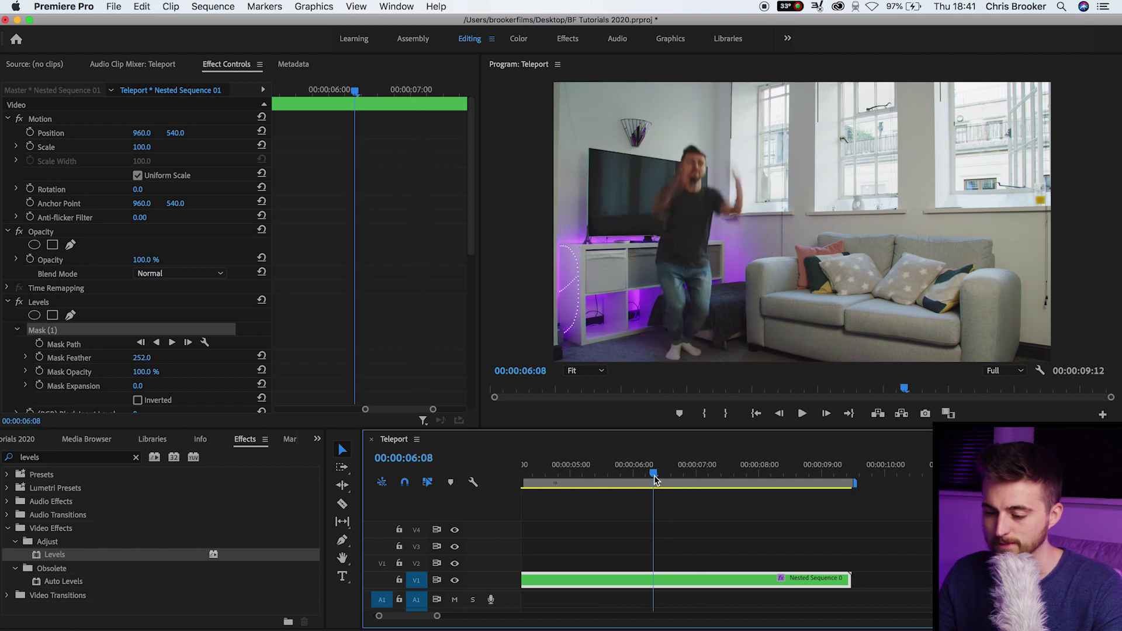
key(space)
key(space)
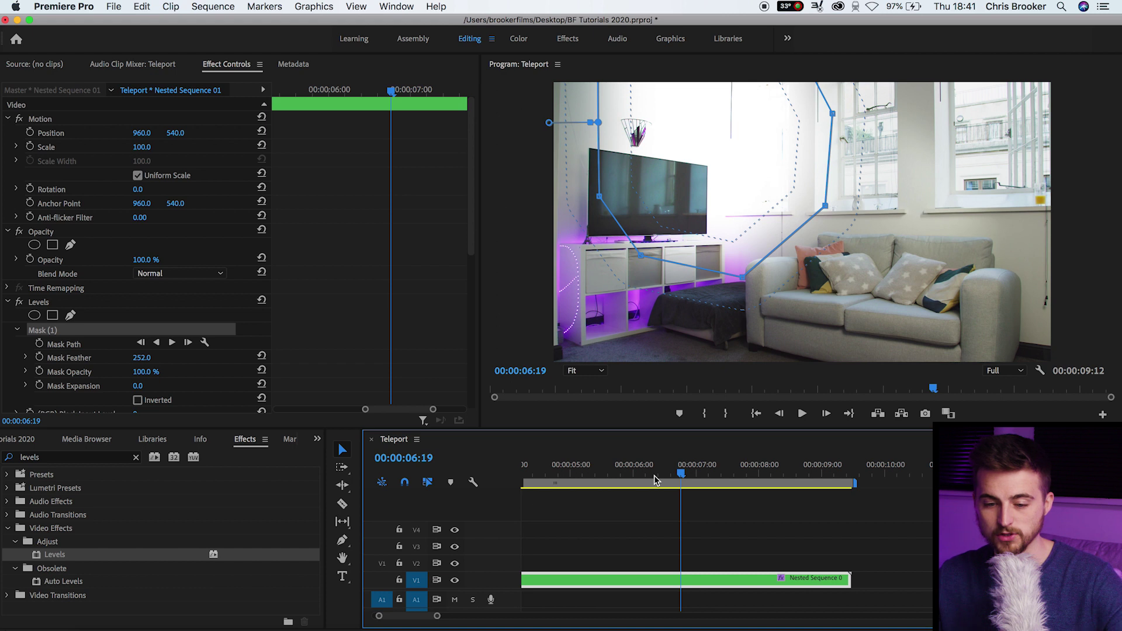
Duplicate the Levels effect with its mask and keyframes on the nested sequence, collapsing the upper copy's settings
scroll(124, 218, down, 4)
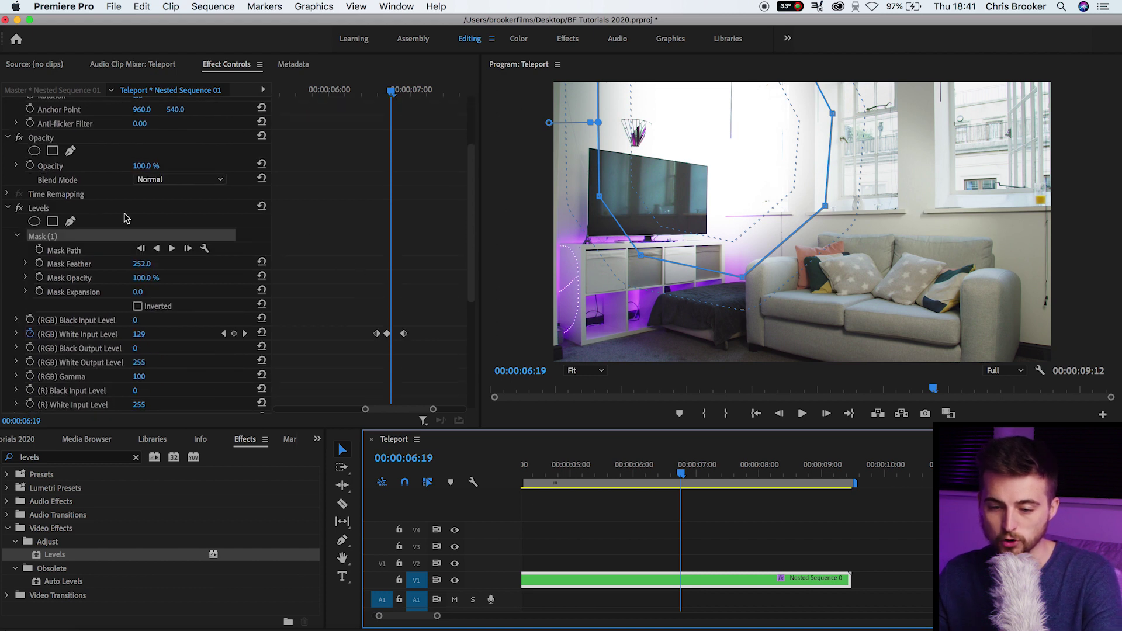
click(46, 208)
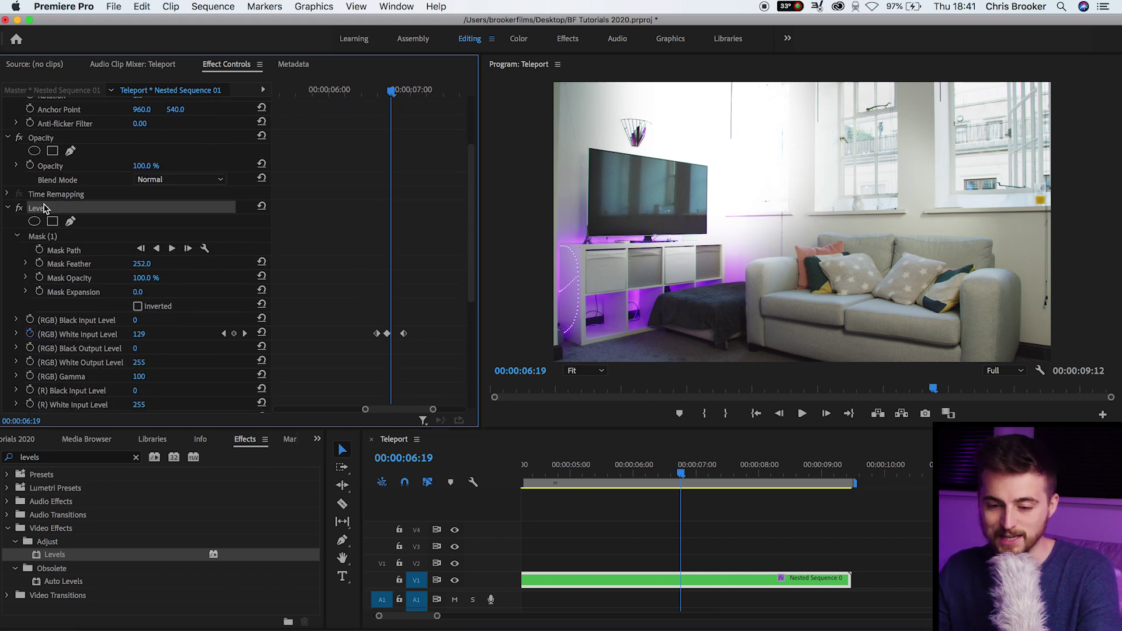
key(super+v)
click(6, 209)
click(46, 222)
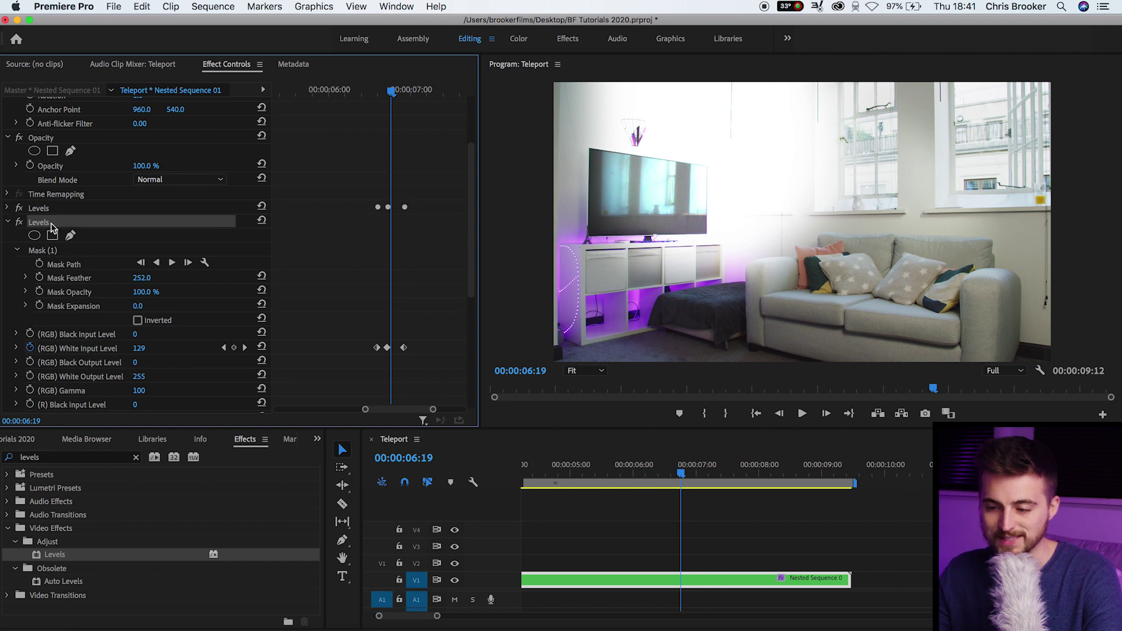
Move the lower Levels effect's mask to the lower half of the room and stretch it across the cabinet, floor and sofa
scroll(254, 288, down, 2)
click(53, 212)
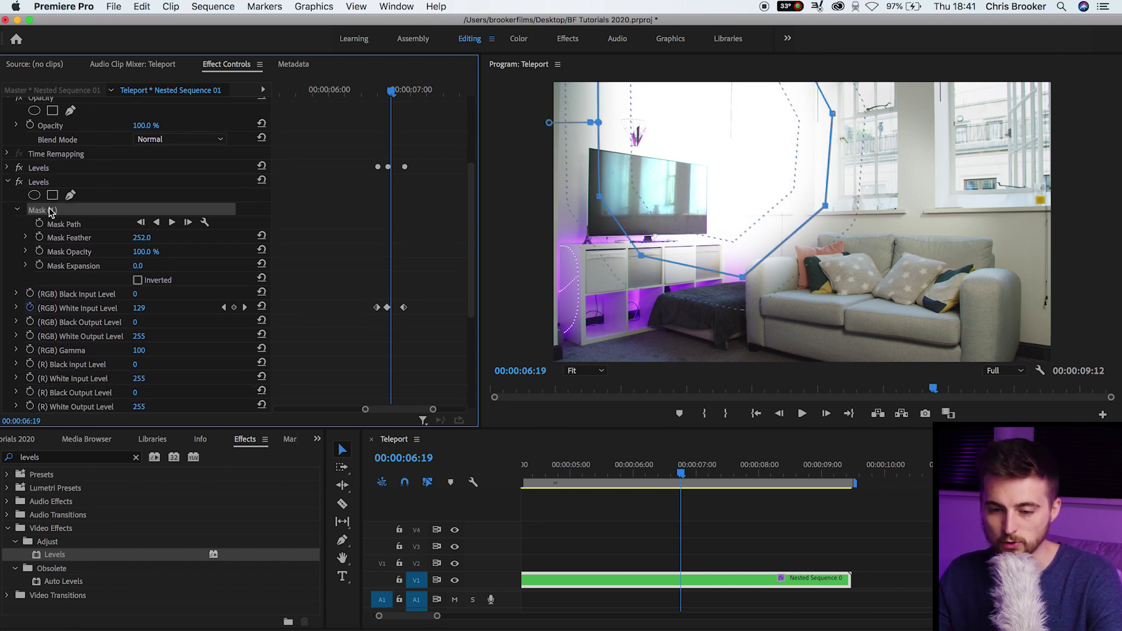
click(697, 317)
drag(697, 317, 684, 328)
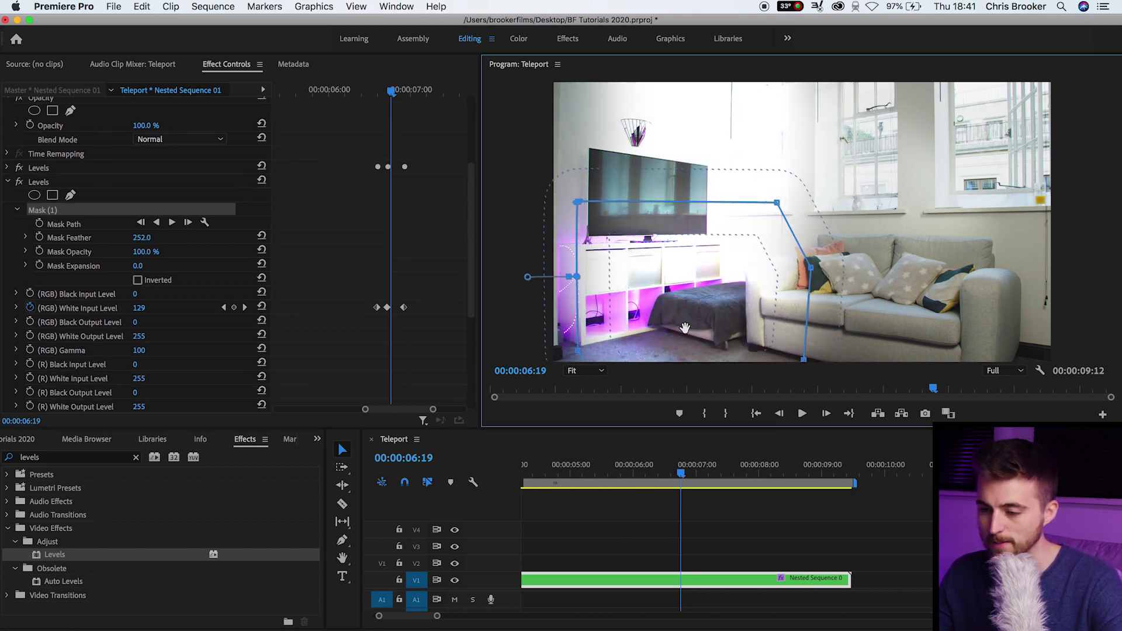
drag(692, 275, 659, 352)
drag(758, 221, 754, 235)
drag(786, 282, 1115, 225)
drag(908, 322, 1088, 378)
Set the lower Levels effect's (RGB) White Input Level to 185 at 00:00:06:18 and play back the flash
key(equal)
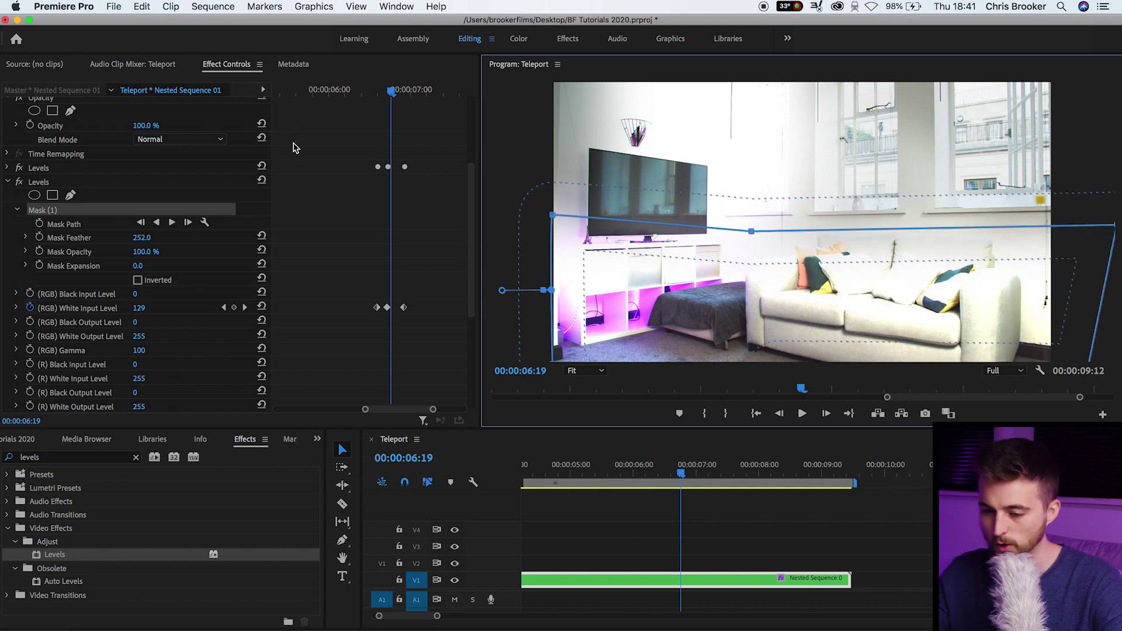
drag(391, 92, 387, 92)
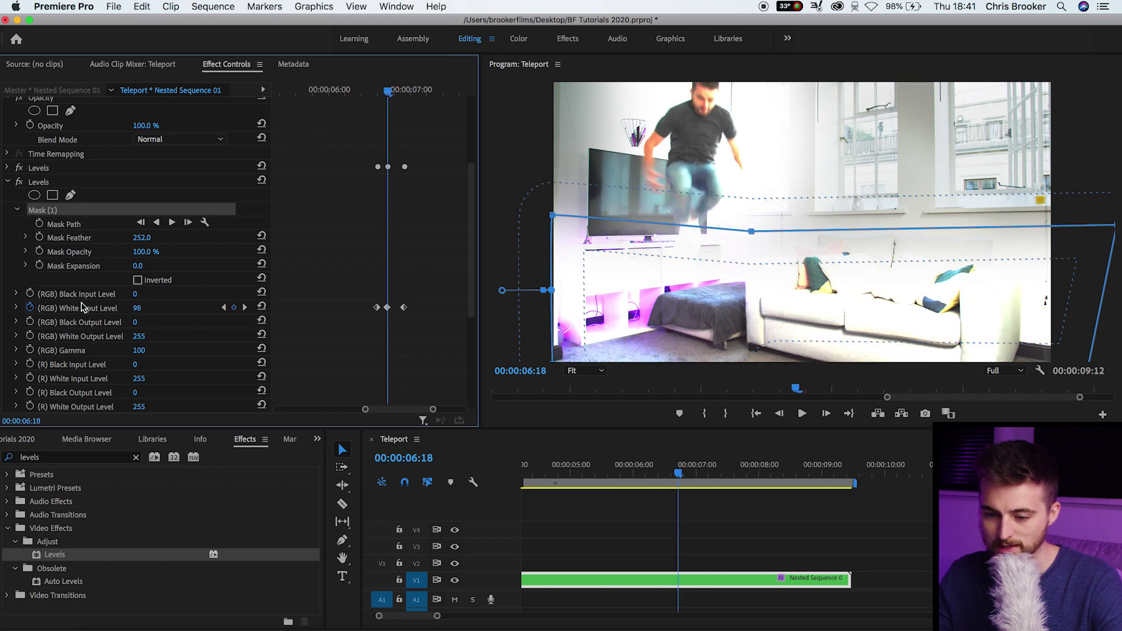
drag(139, 308, 169, 309)
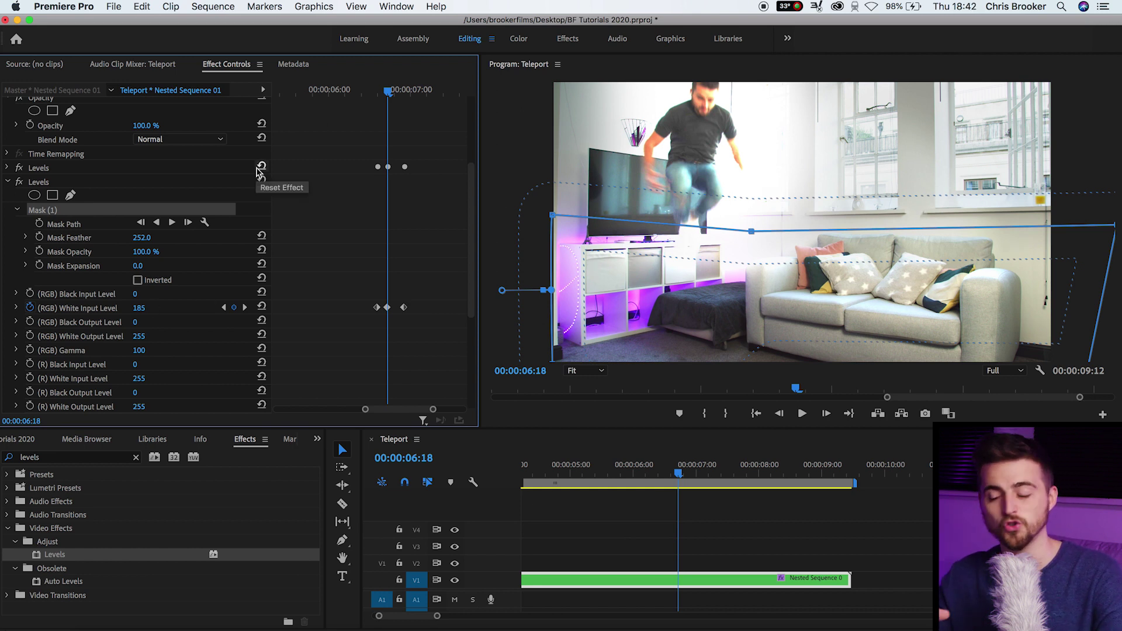
click(383, 89)
key(space)
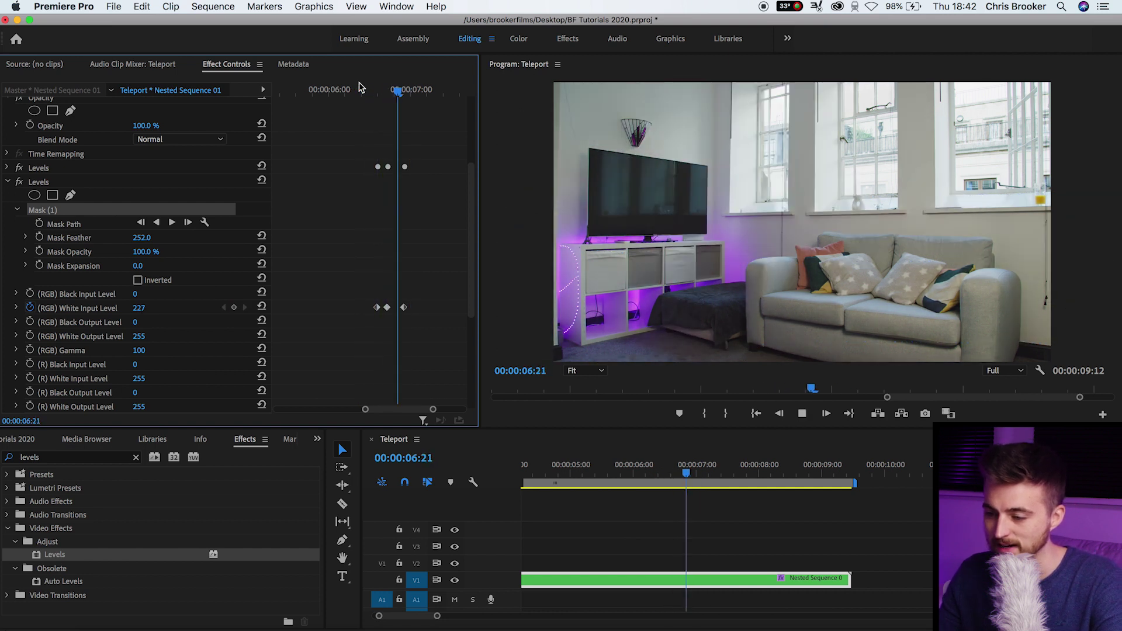
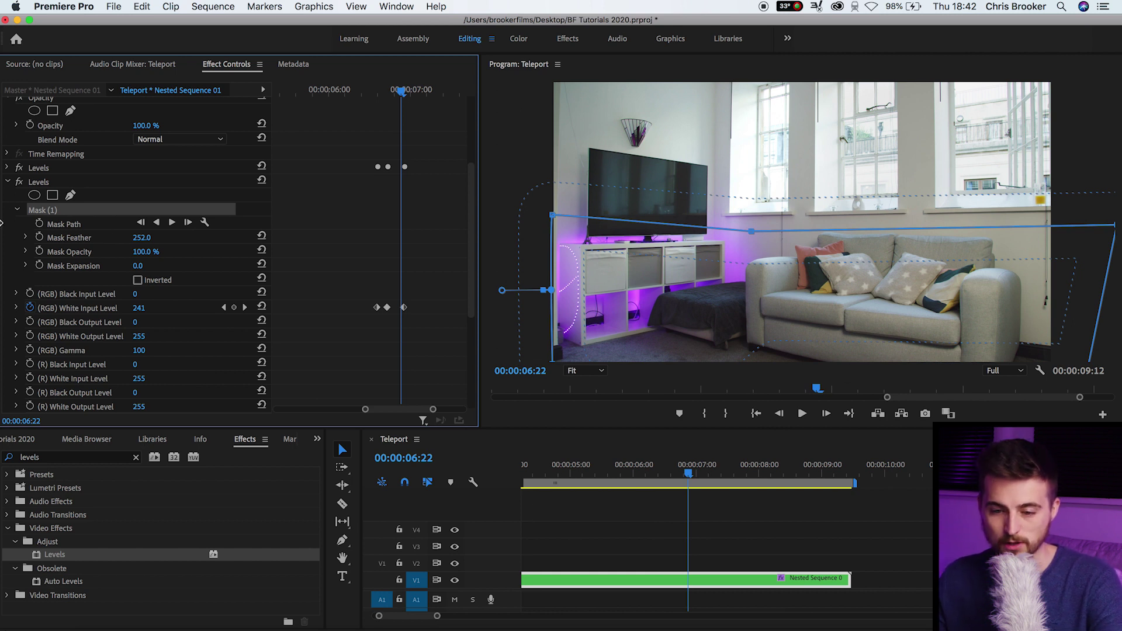
Add a third Levels effect to the nested sequence, collapsing the second one's settings
click(10, 184)
double_click(54, 554)
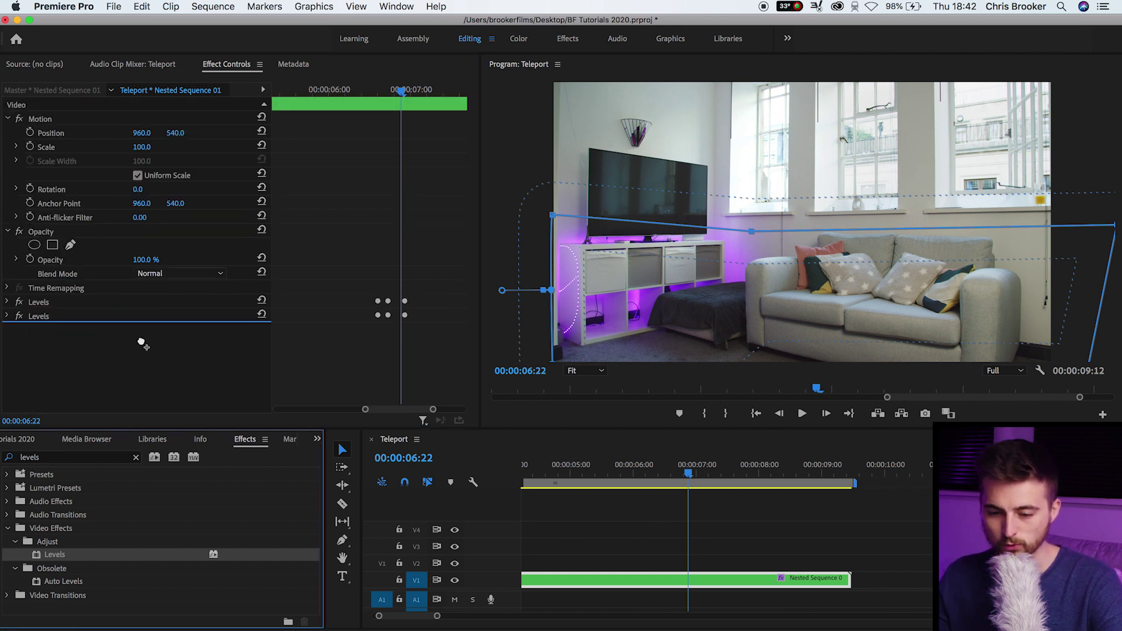
scroll(333, 299, down, 4)
Keyframe the third Levels effect's (RGB) White Input Level at 255 on 00:00:06:13, 176 on 00:00:06:14 and 255 on 00:00:06:15
drag(397, 91, 369, 96)
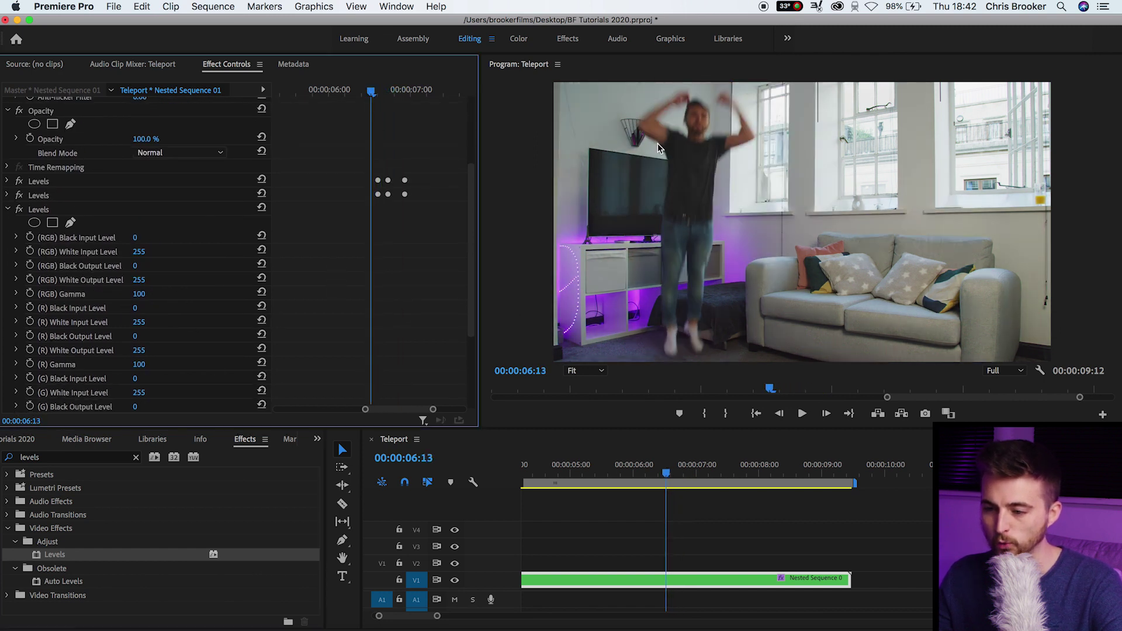
click(29, 252)
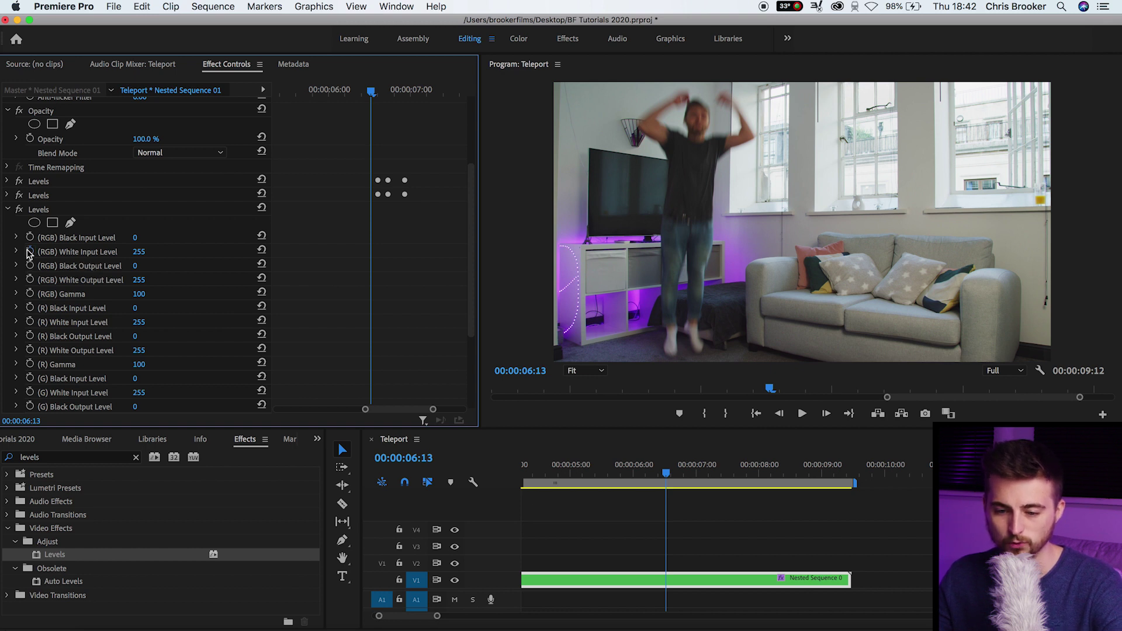
key(Right)
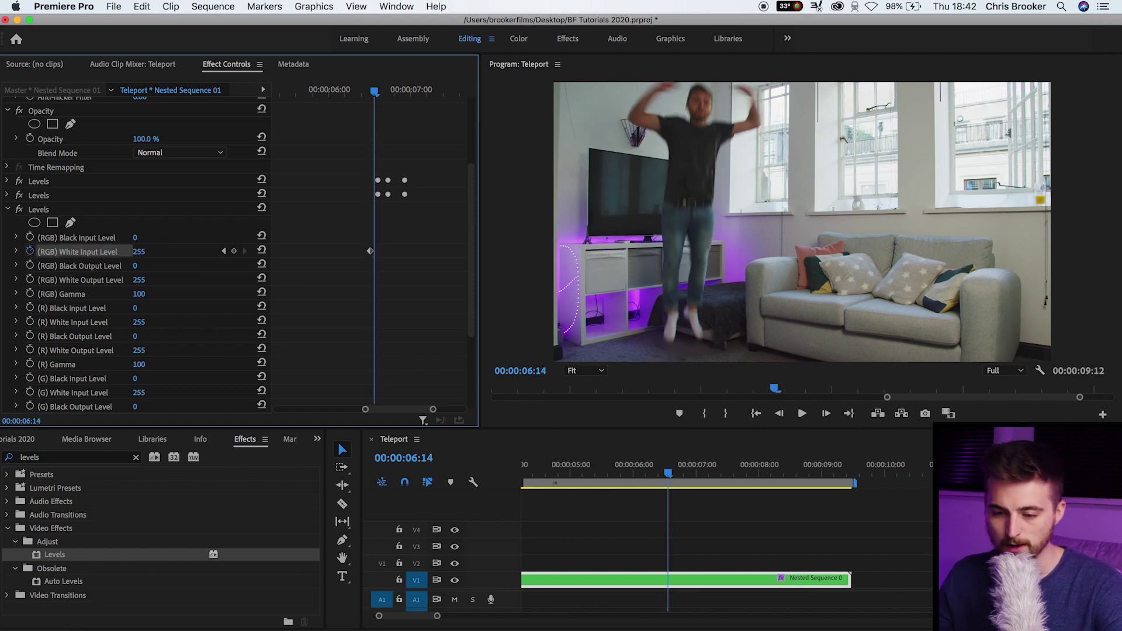
drag(139, 252, 93, 252)
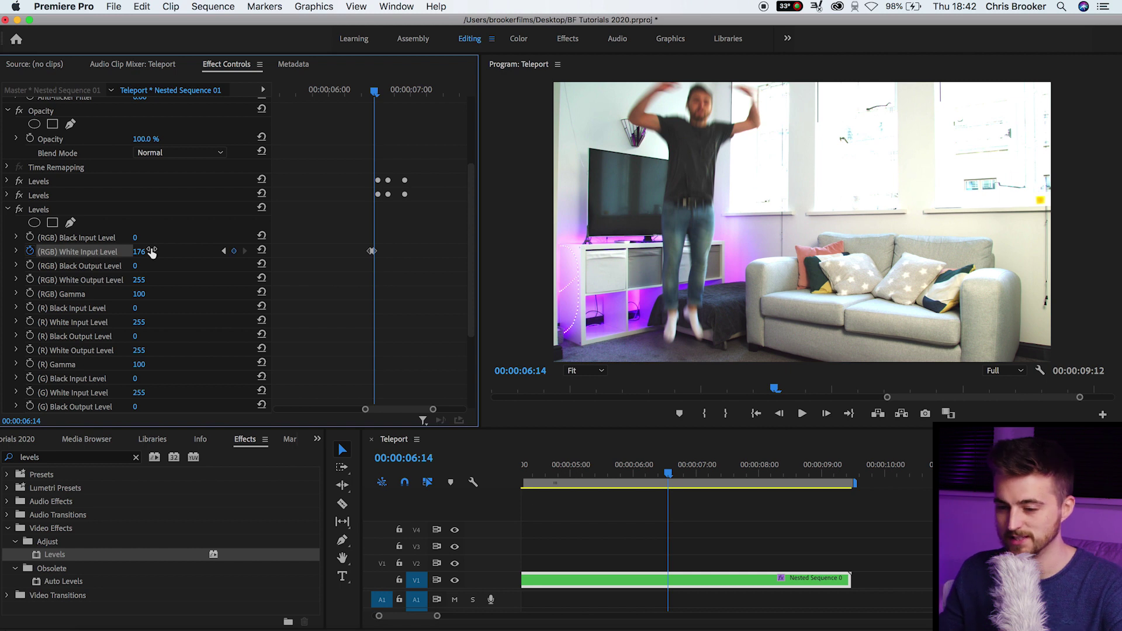
key(Right)
drag(151, 251, 197, 252)
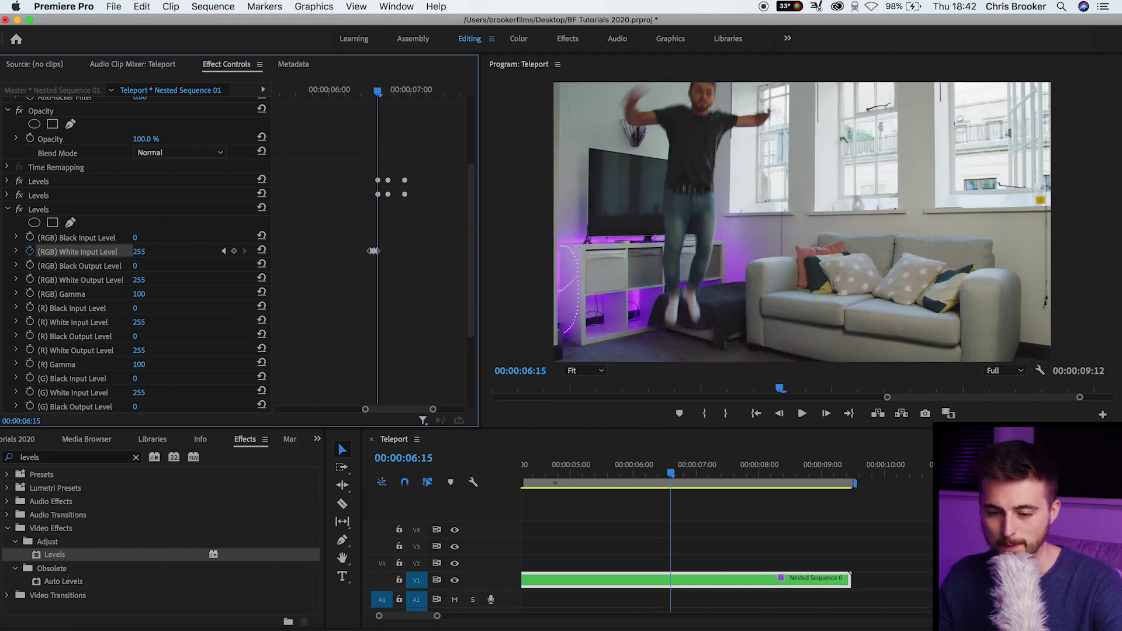
Copy the three White Input Level keyframes and paste them as one group before and three groups after the original for a repeated flicker
scroll(344, 250, up, 2)
drag(348, 243, 409, 273)
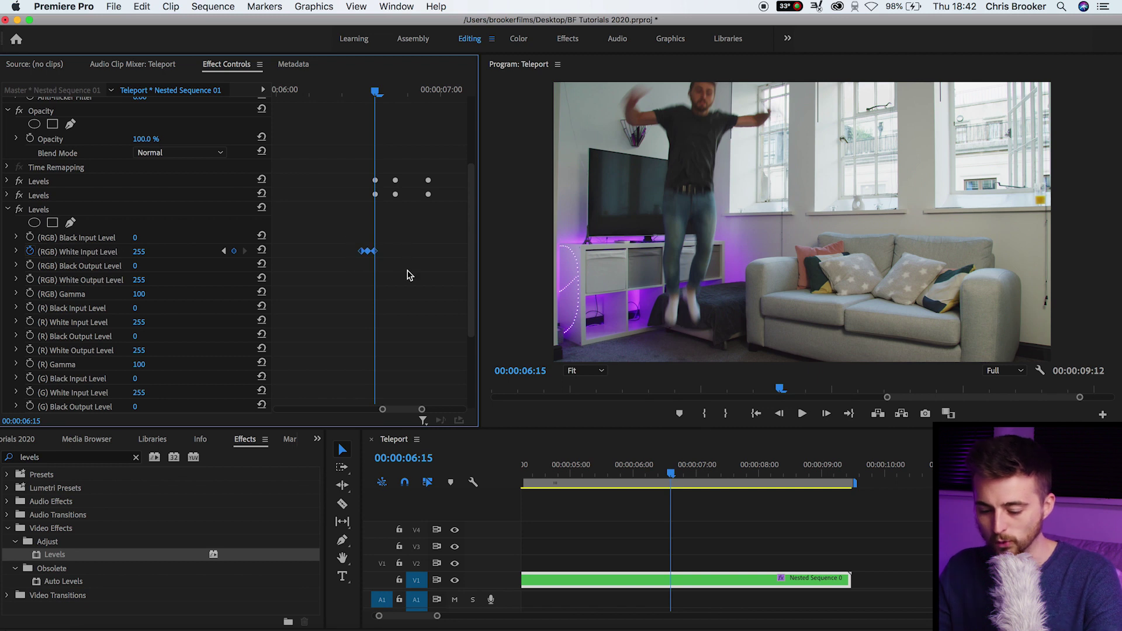
click(396, 91)
click(431, 92)
key(super+v)
click(454, 92)
key(super+v)
drag(440, 92, 468, 91)
click(328, 90)
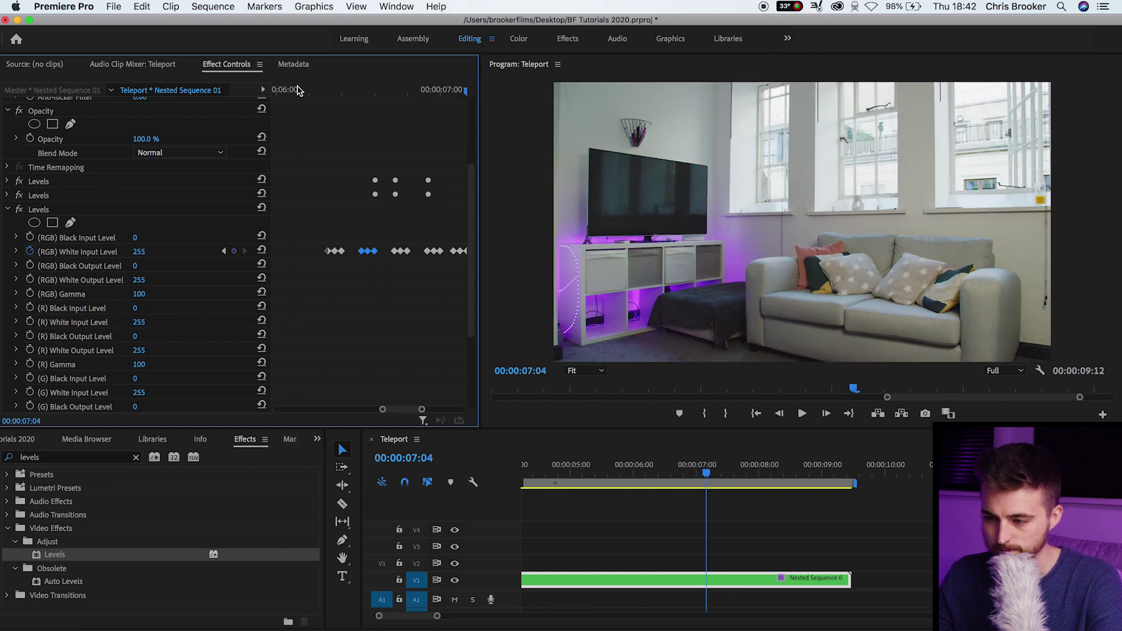
Draw a closed four-point mask on the third Levels effect around the upper half of the room, extending past the frame edges
click(573, 371)
click(586, 432)
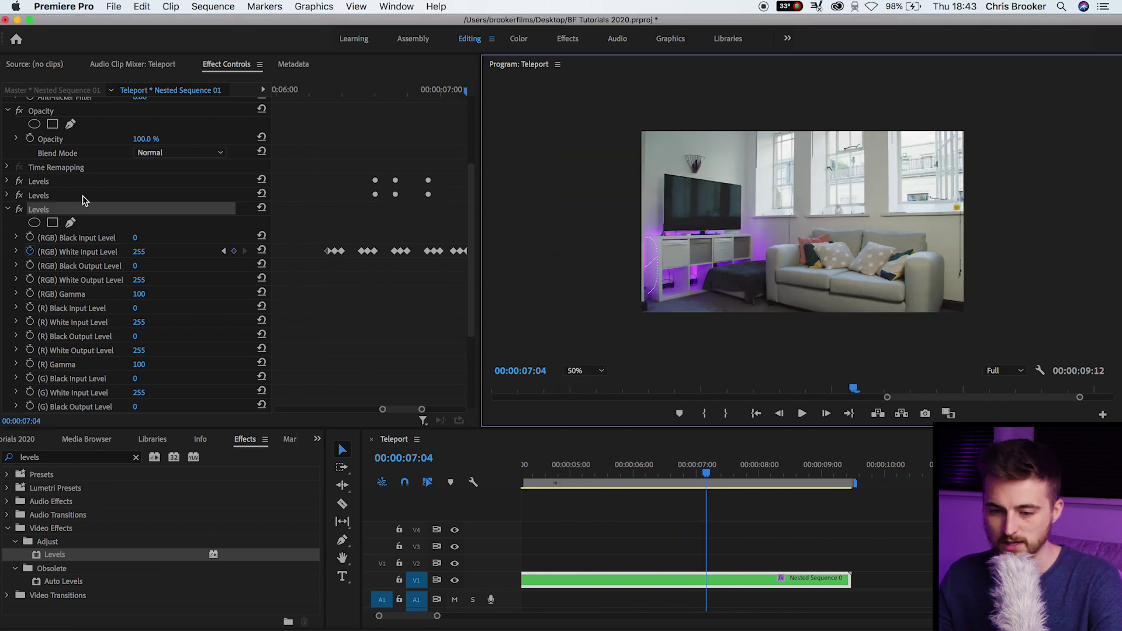
click(70, 223)
click(604, 107)
click(1005, 108)
click(1010, 208)
click(595, 198)
click(604, 107)
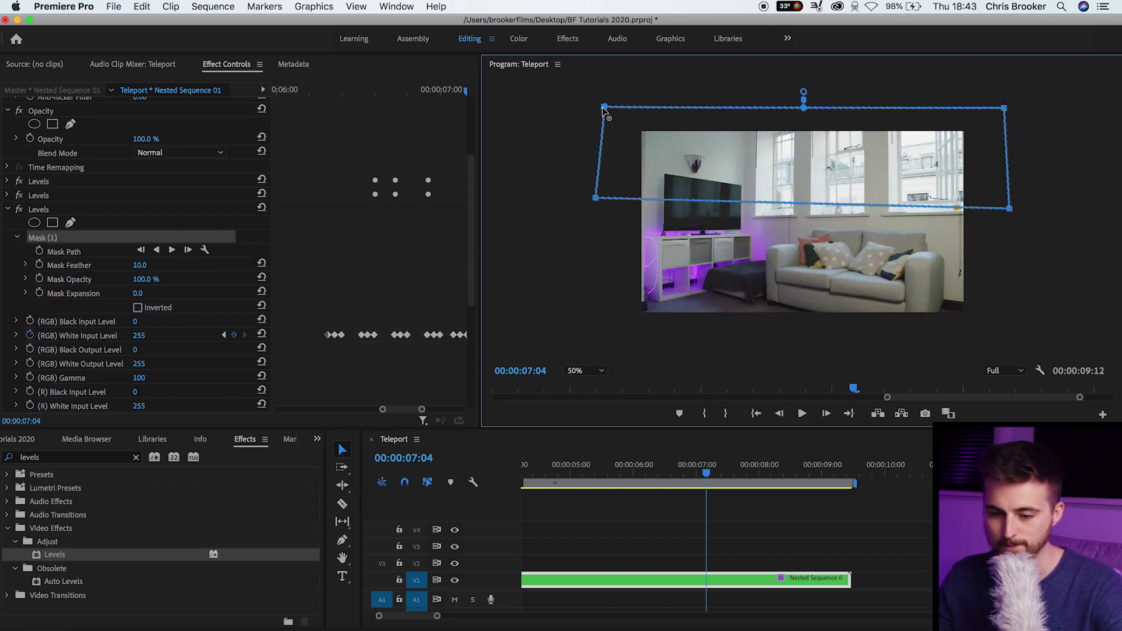
Duplicate the third Levels effect with its mask and flicker keyframes on the nested sequence
click(224, 335)
click(39, 210)
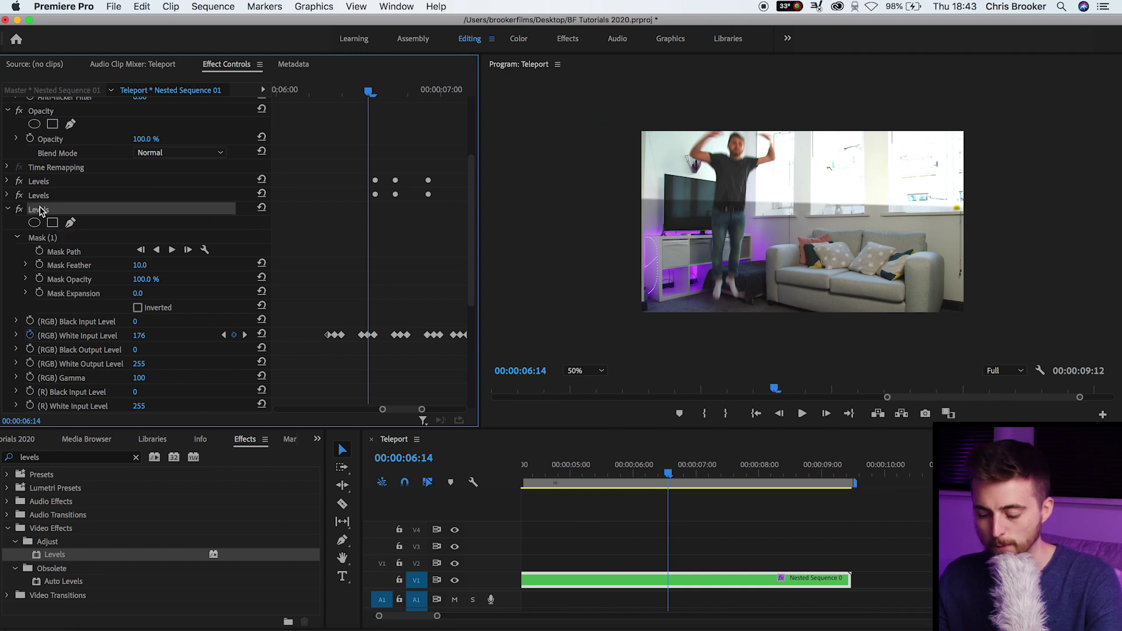
click(88, 232)
scroll(261, 309, down, 3)
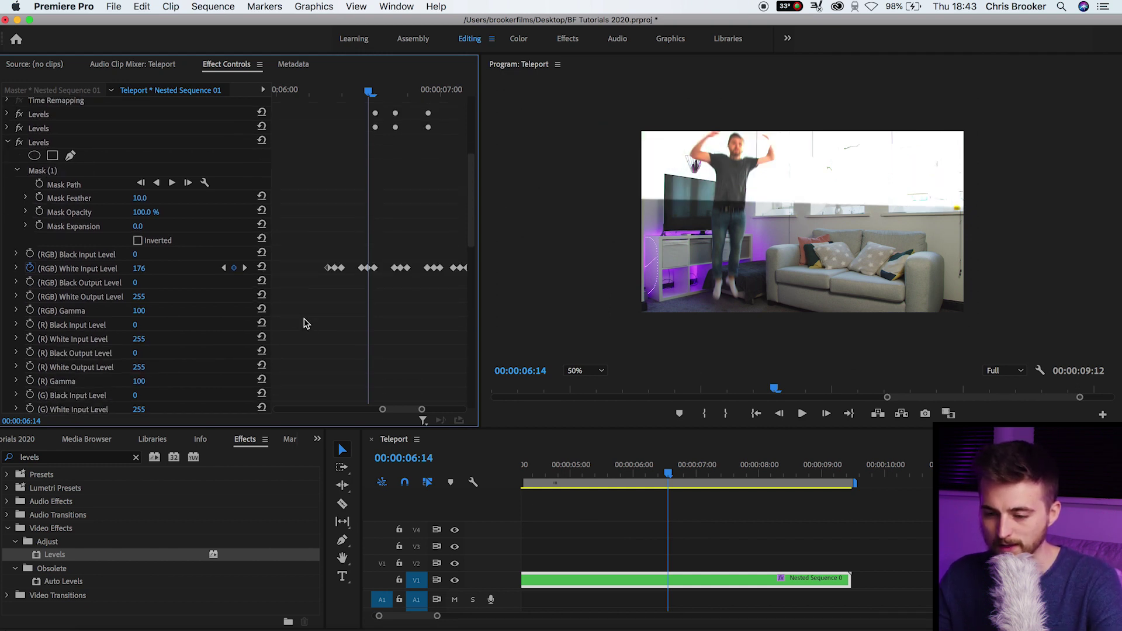
Delete the second and fourth keyframe groups from the upper flicker Levels and the first, third and fifth from its copy, and play it back
drag(374, 276, 380, 279)
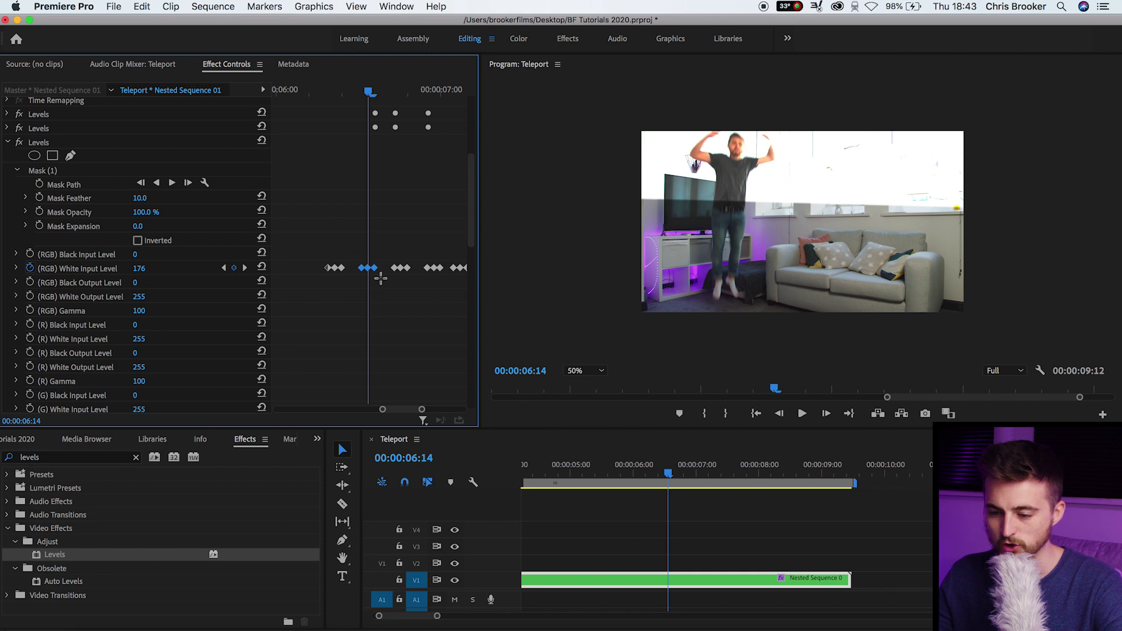
key(Delete)
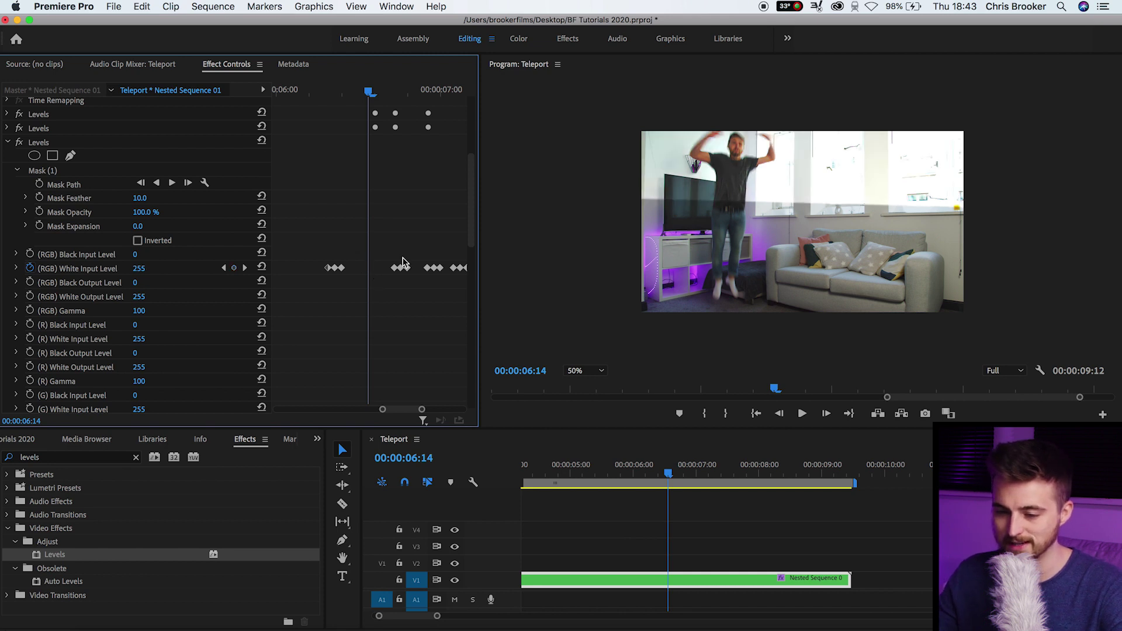
key(super+z)
scroll(445, 272, down, 3)
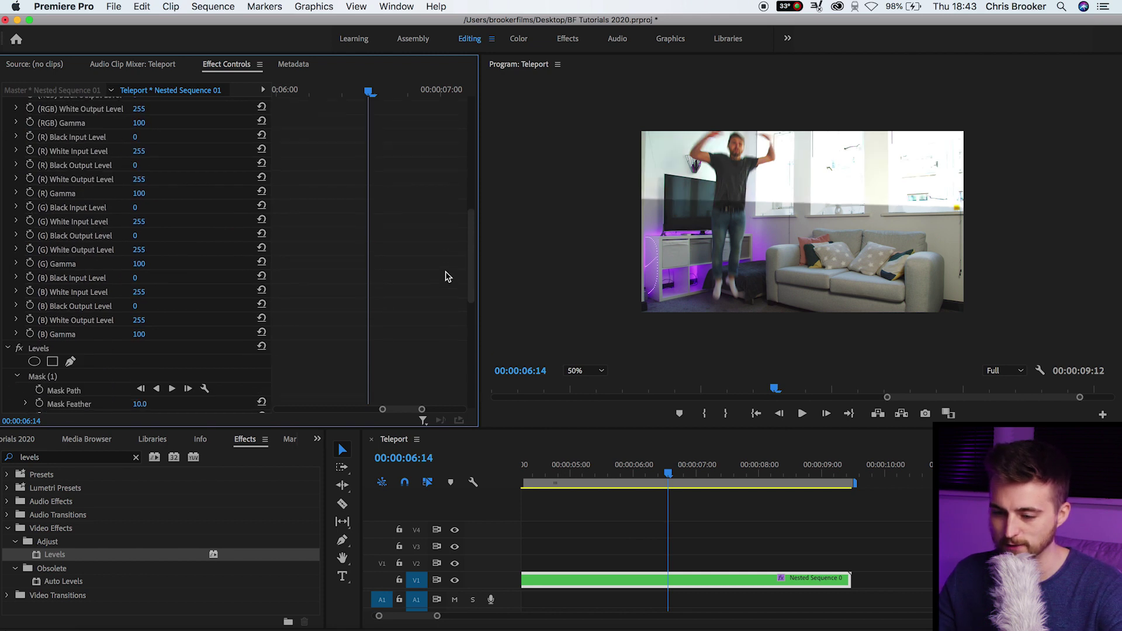
drag(317, 156, 479, 171)
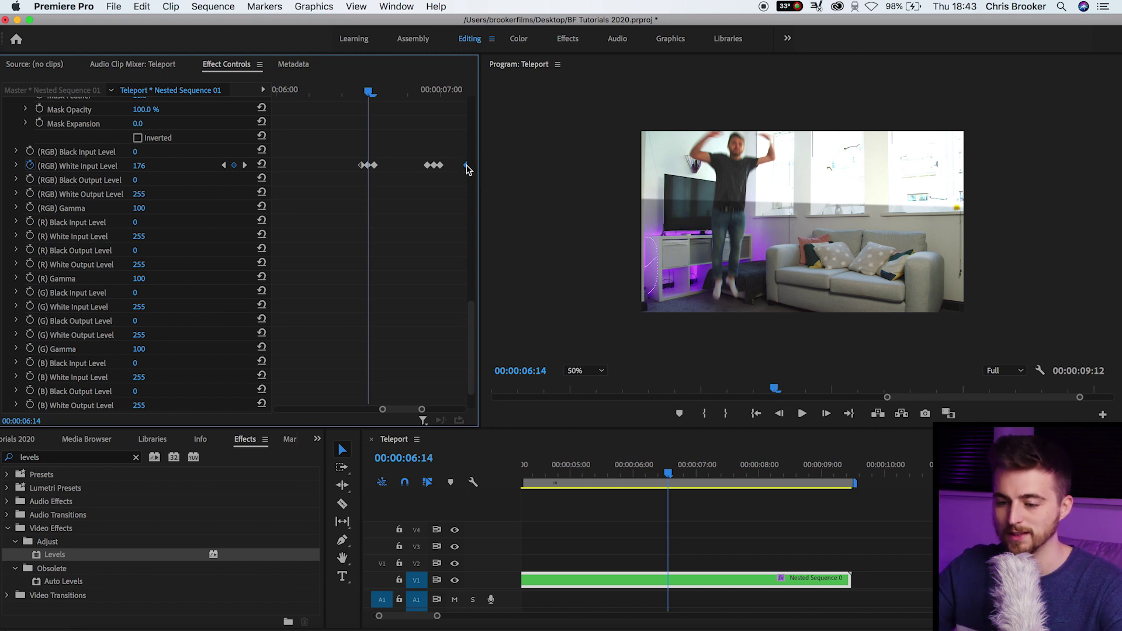
key(space)
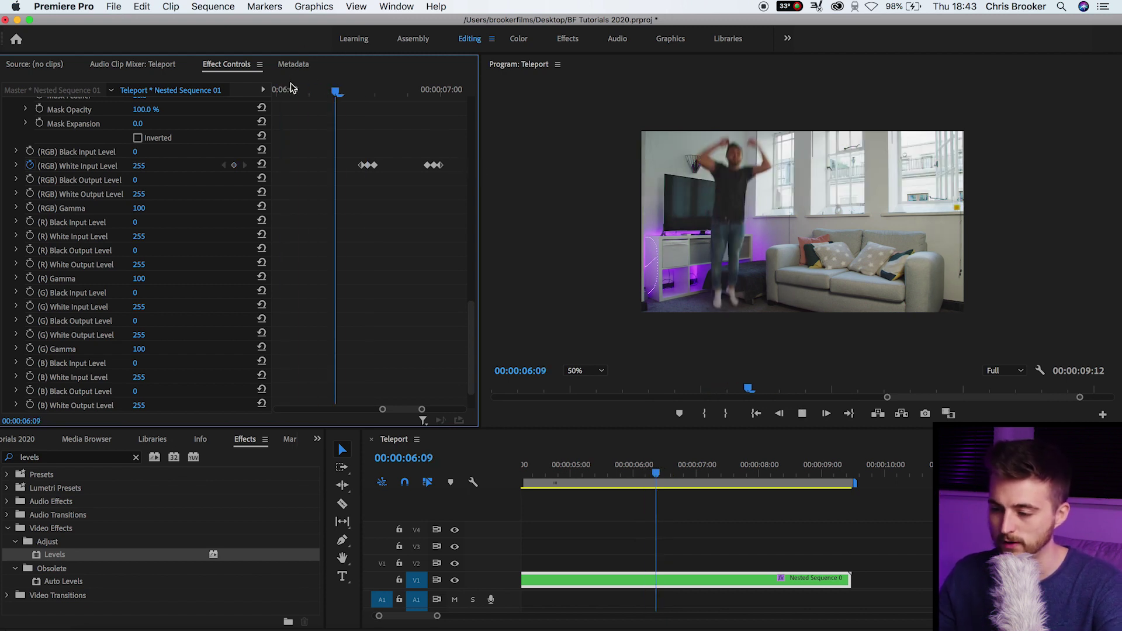
drag(289, 89, 377, 91)
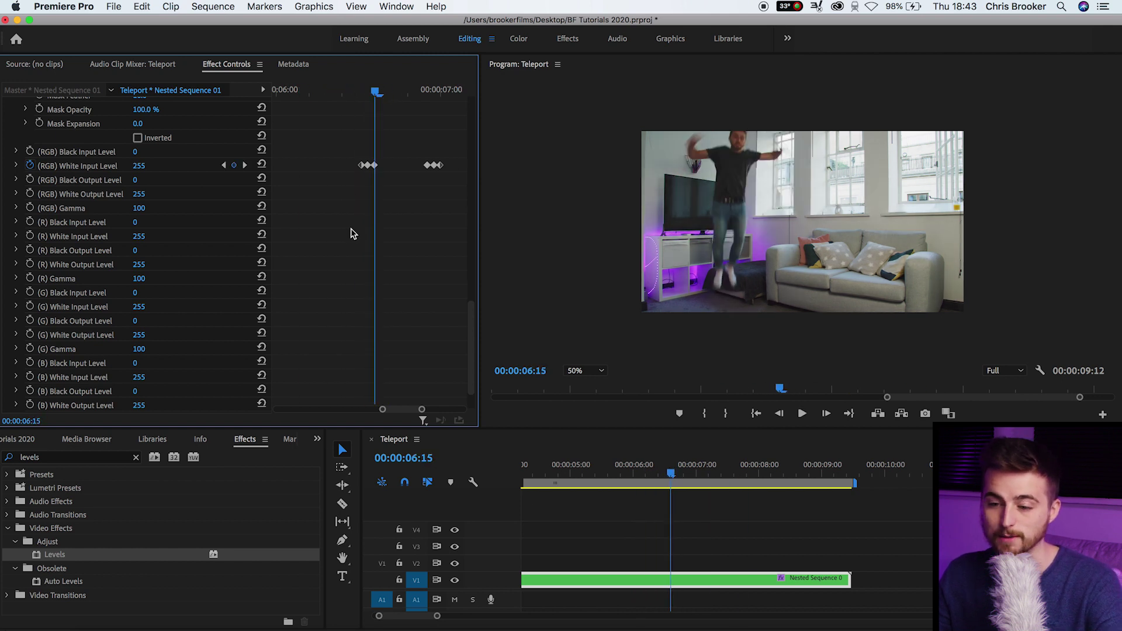
Invert the mask of the bottom Levels effect and play back the alternating flicker
scroll(351, 230, up, 3)
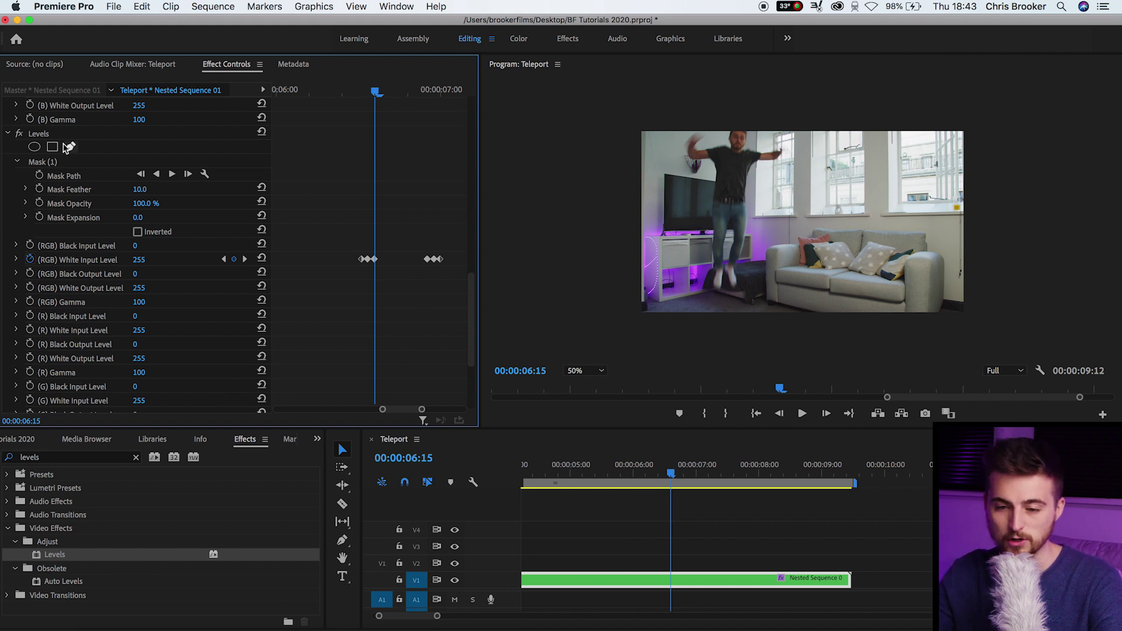
click(44, 135)
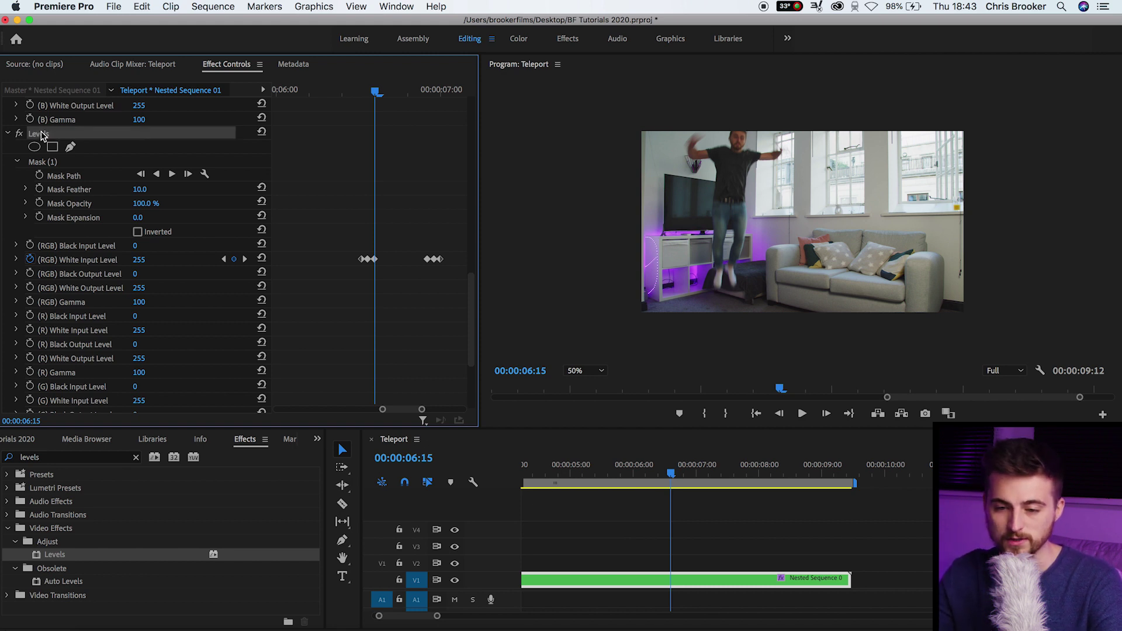
click(138, 232)
click(354, 94)
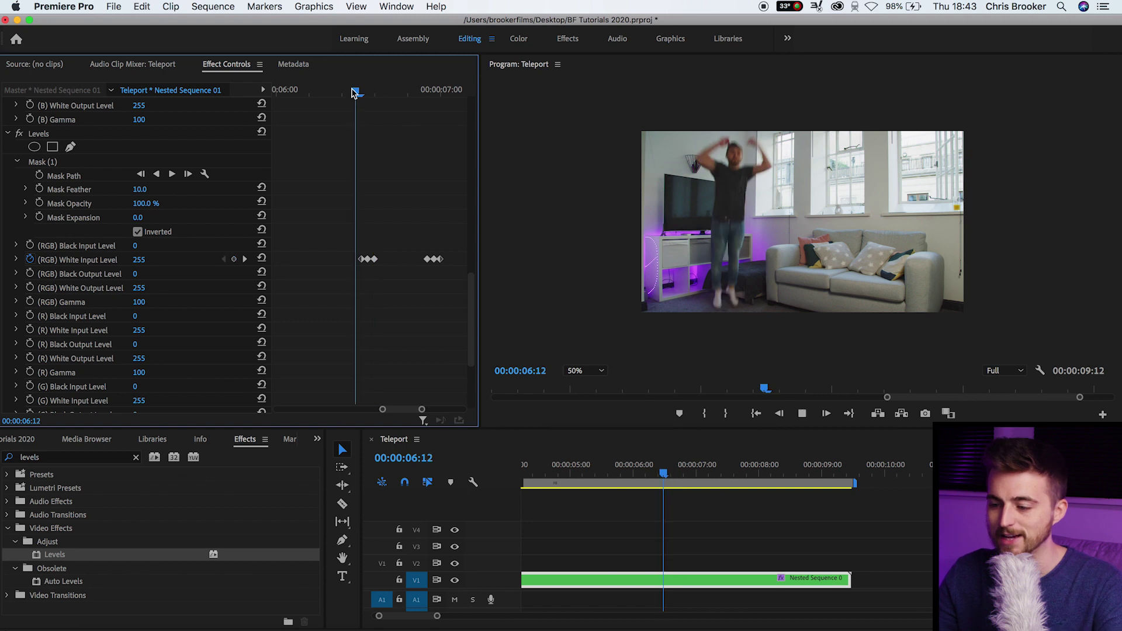
key(space)
click(298, 91)
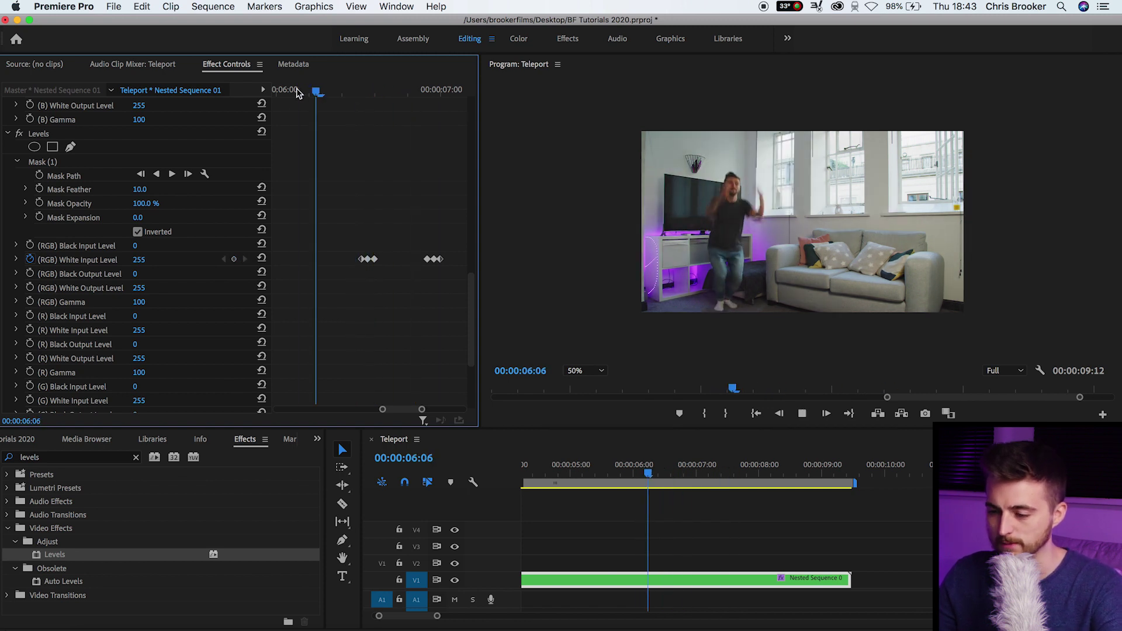
click(584, 371)
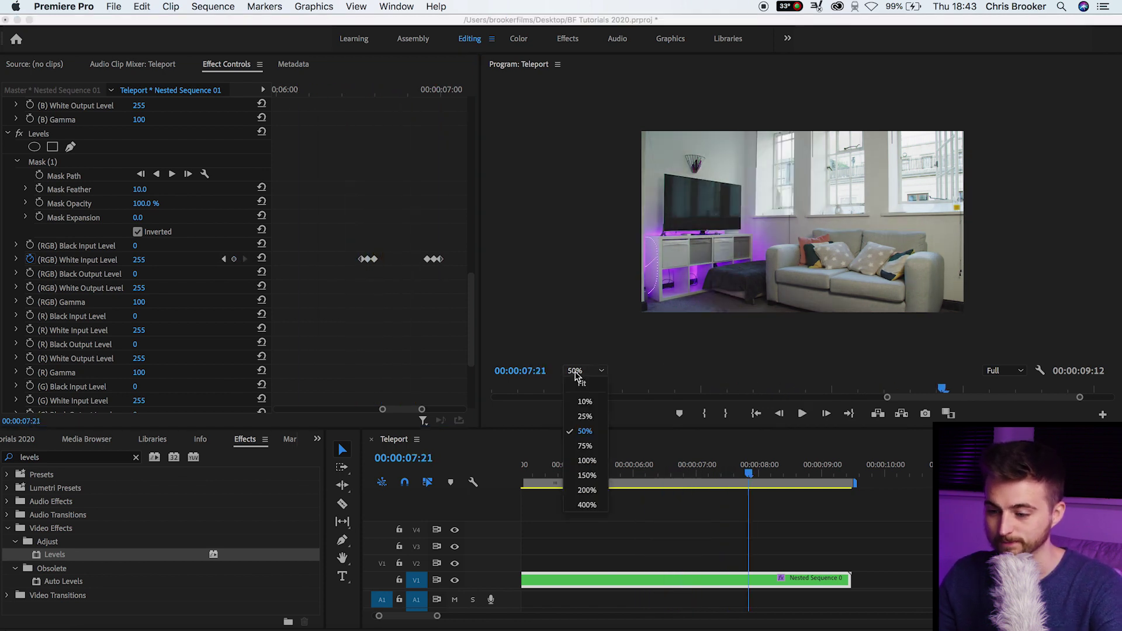
click(600, 388)
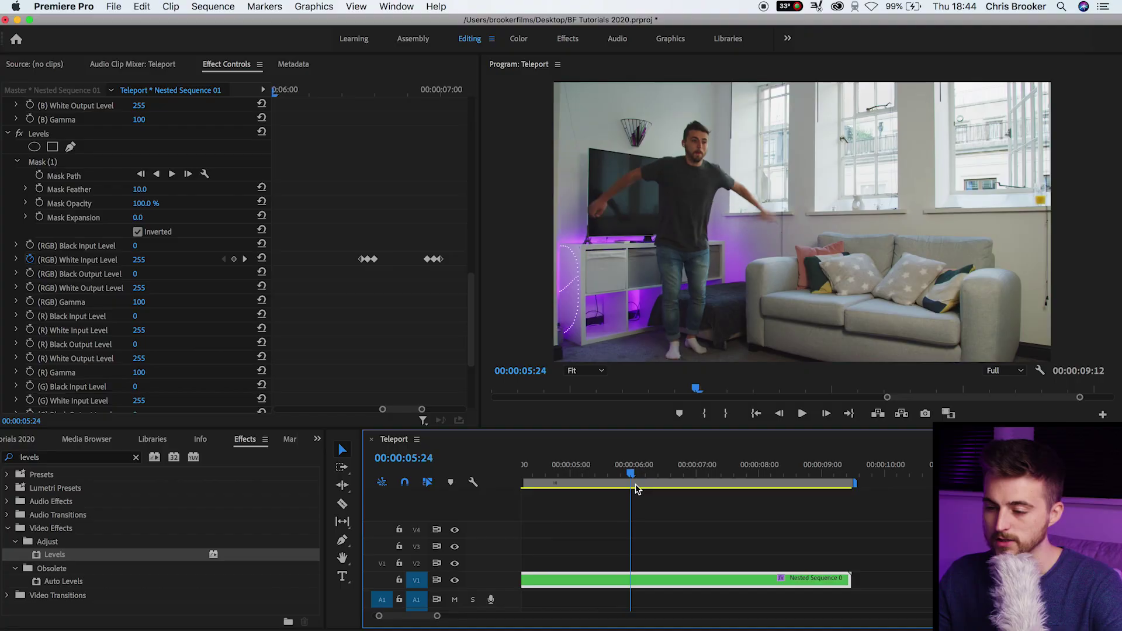
Find the Turbulent Displace effect and apply it to the nested sequence, with the playhead at 00:00:06:17
drag(636, 484, 679, 479)
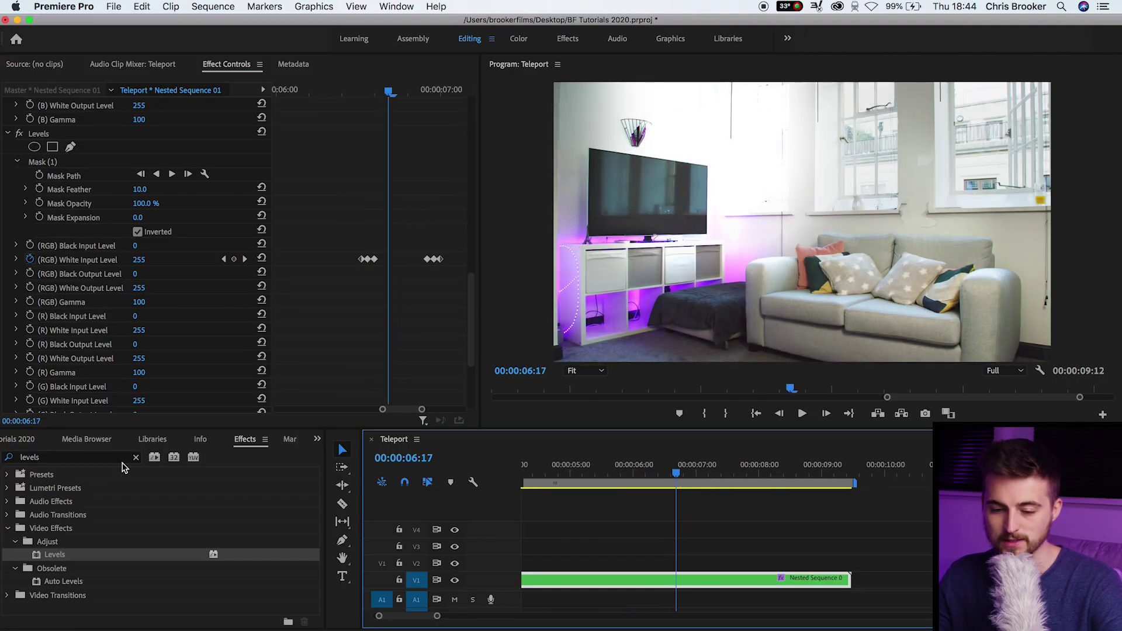
click(137, 457)
text(turb)
drag(59, 561, 731, 582)
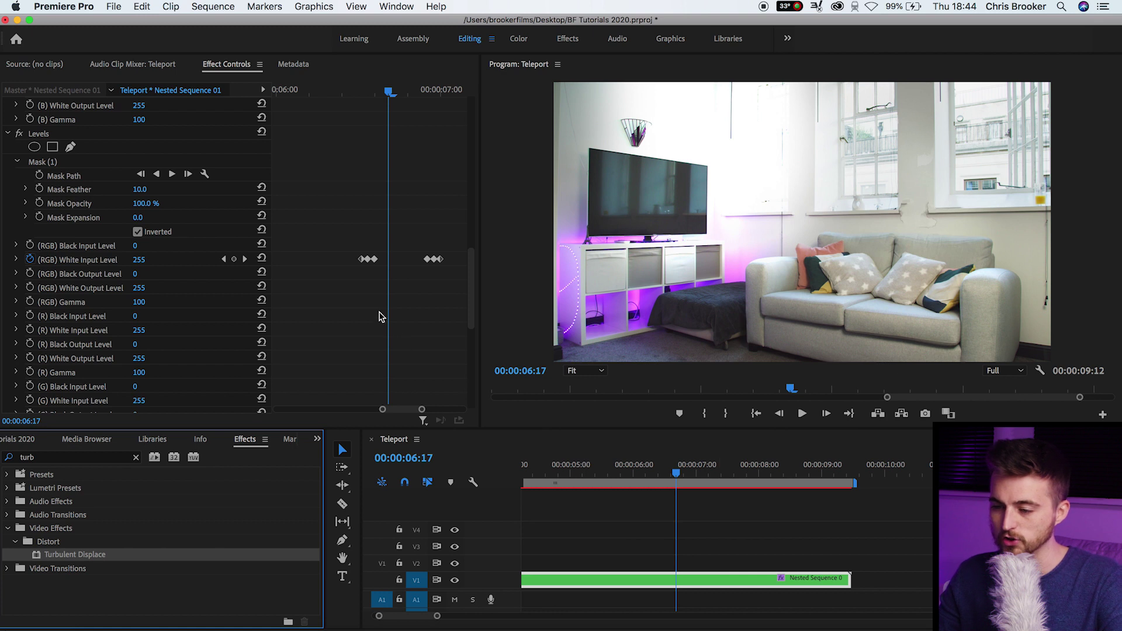
Collapse the Levels effects' settings to reach the Turbulent Displace settings, and play back the distorted footage
click(4, 133)
click(8, 246)
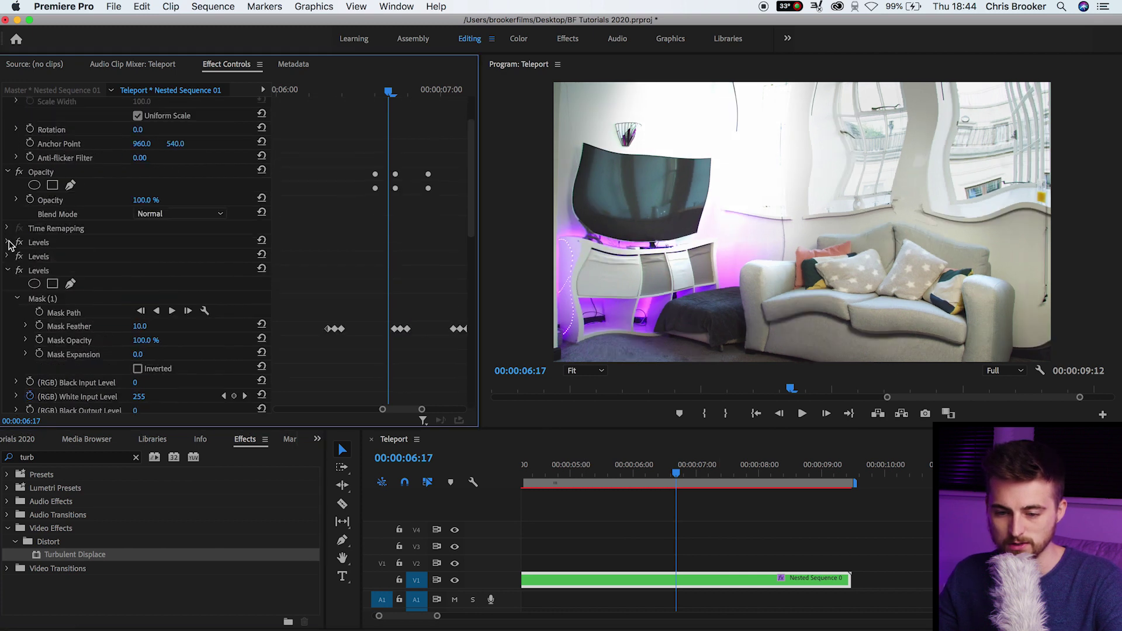
click(8, 284)
scroll(313, 279, down, 3)
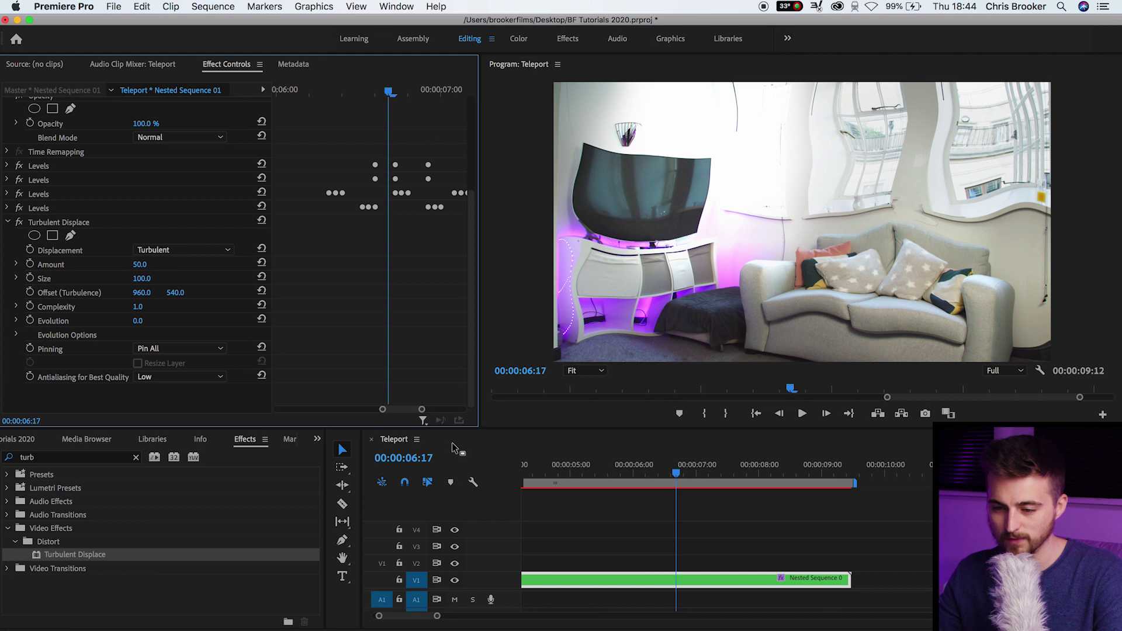
drag(393, 87, 331, 88)
key(space)
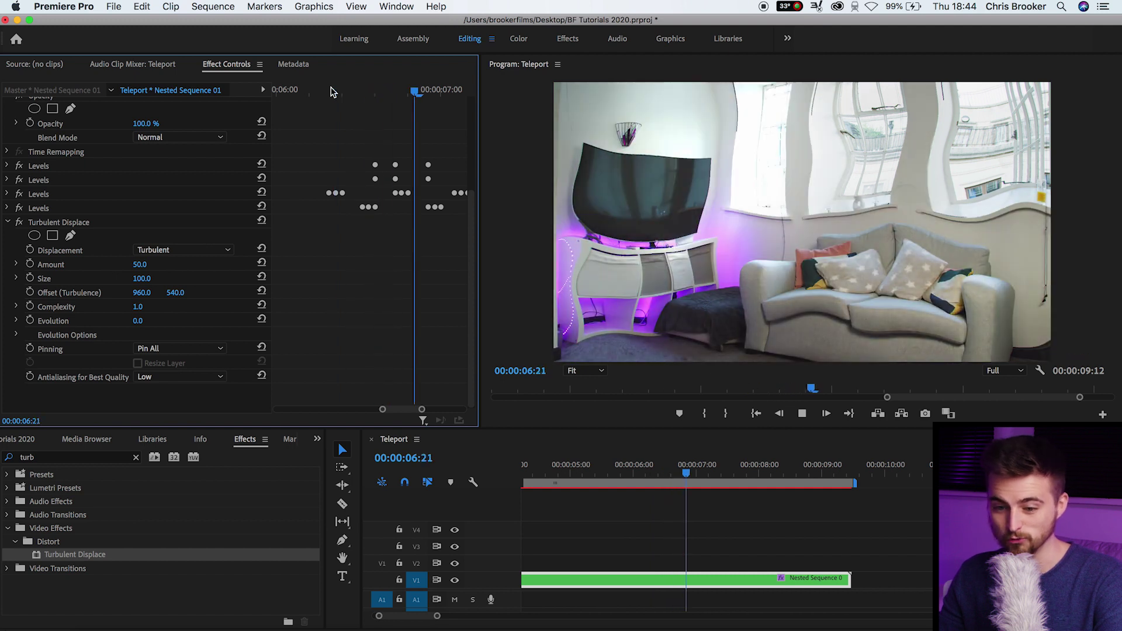
Keyframe the Turbulent Displace Amount at 50 on 00:00:06:17 and at 0 on 00:00:06:13
drag(412, 89, 384, 95)
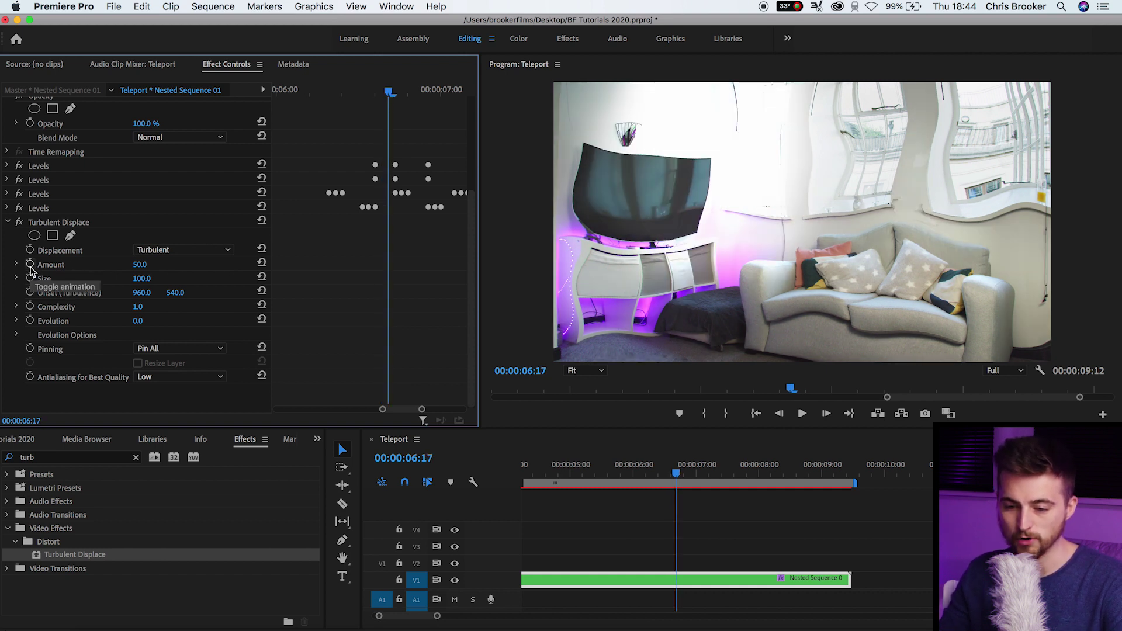
click(30, 266)
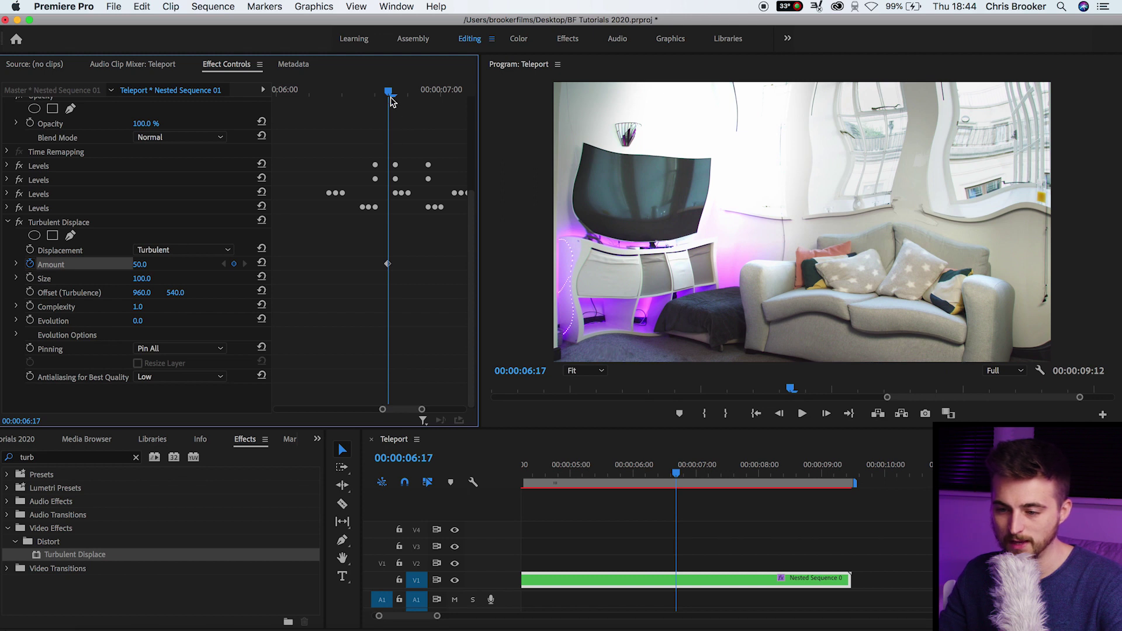
drag(390, 94, 367, 96)
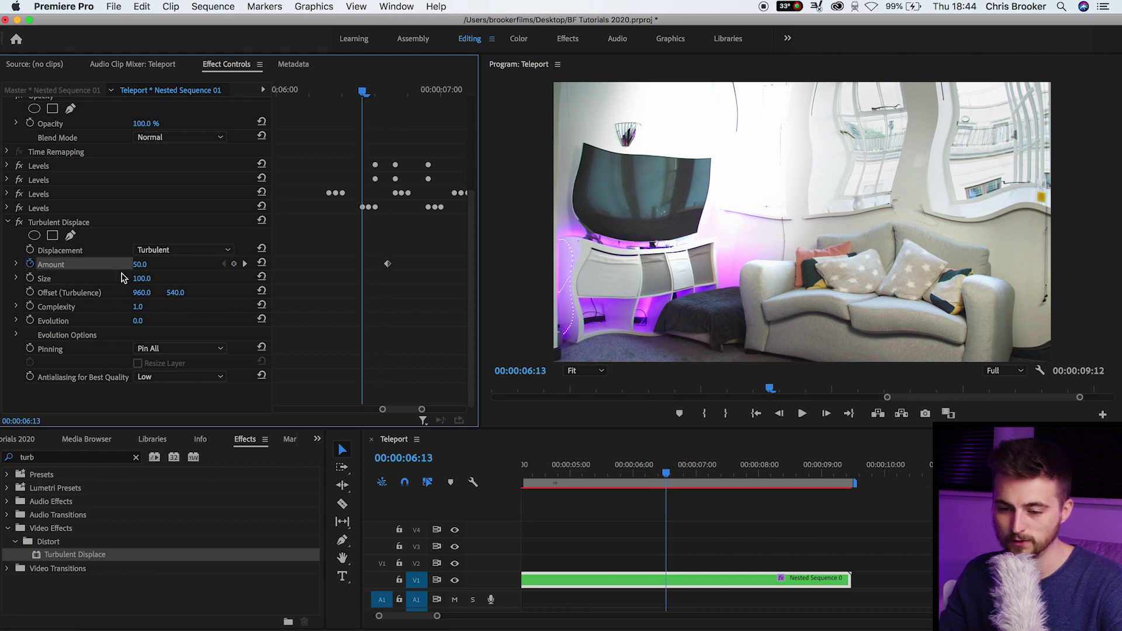
click(151, 262)
text(0)
key(Return)
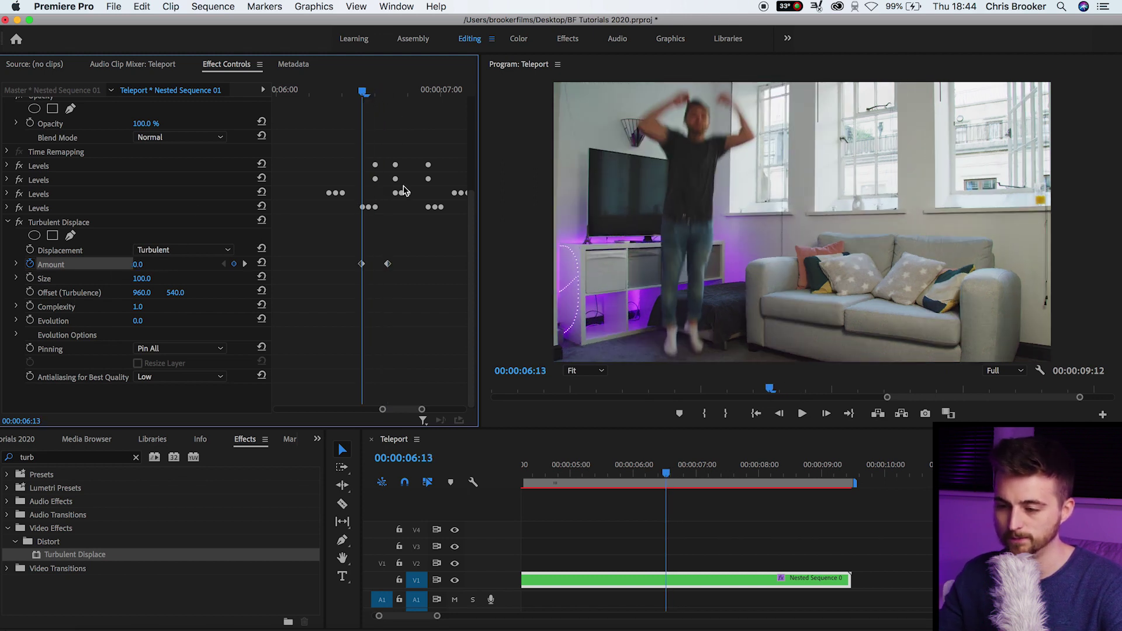
Add a Turbulent Displace Amount keyframe of 0 at 00:00:06:22 to end the distortion
drag(394, 89, 422, 89)
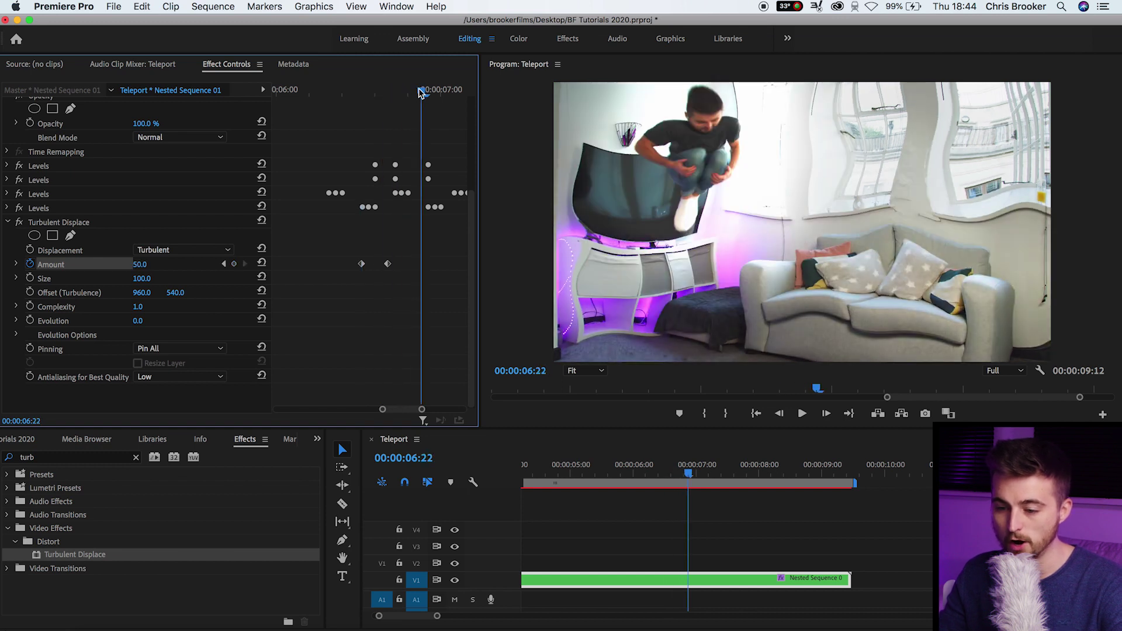
click(151, 263)
text(0)
key(Return)
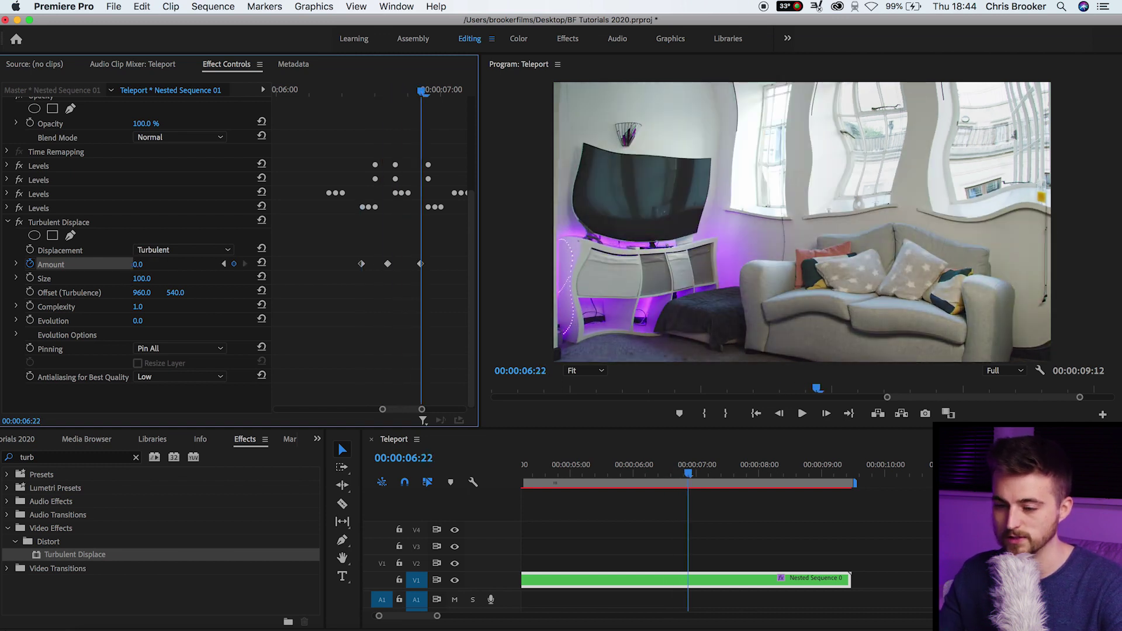
Move the last Turbulent Displace Amount keyframe to about 00:00:07:00 and play back the distortion
drag(423, 264, 441, 264)
click(342, 92)
key(space)
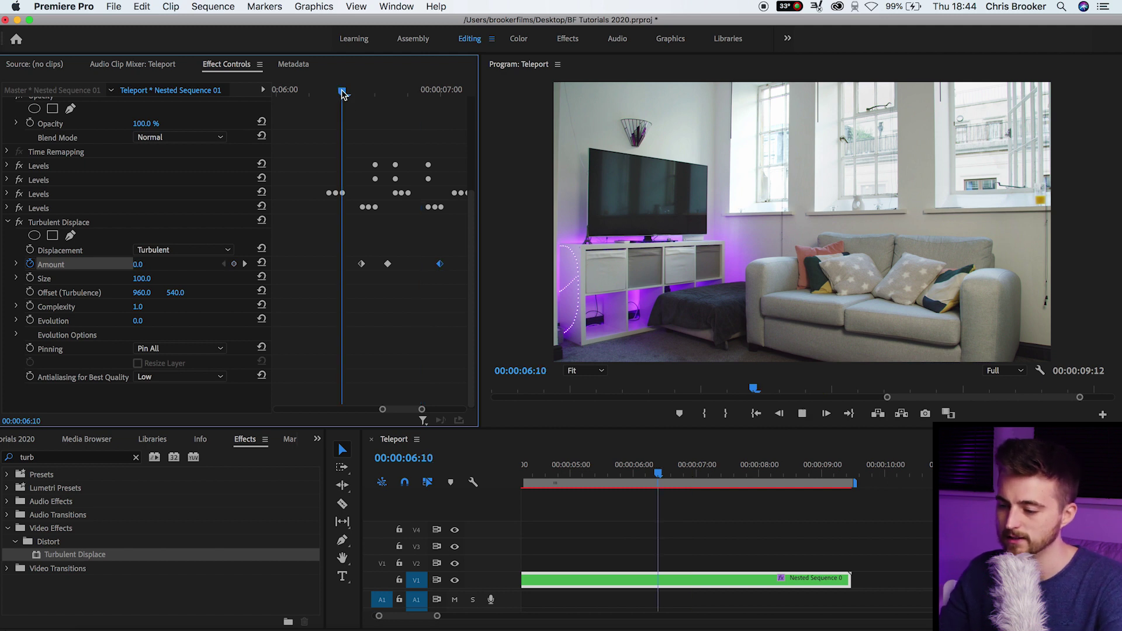
At 00:00:06:17, draw a closed six-point Turbulent Displace mask around the TV and wall area where the man vanishes, and play it back
mouse_move(394, 91)
mouse_down()
mouse_move(414, 90)
mouse_move(389, 92)
mouse_up()
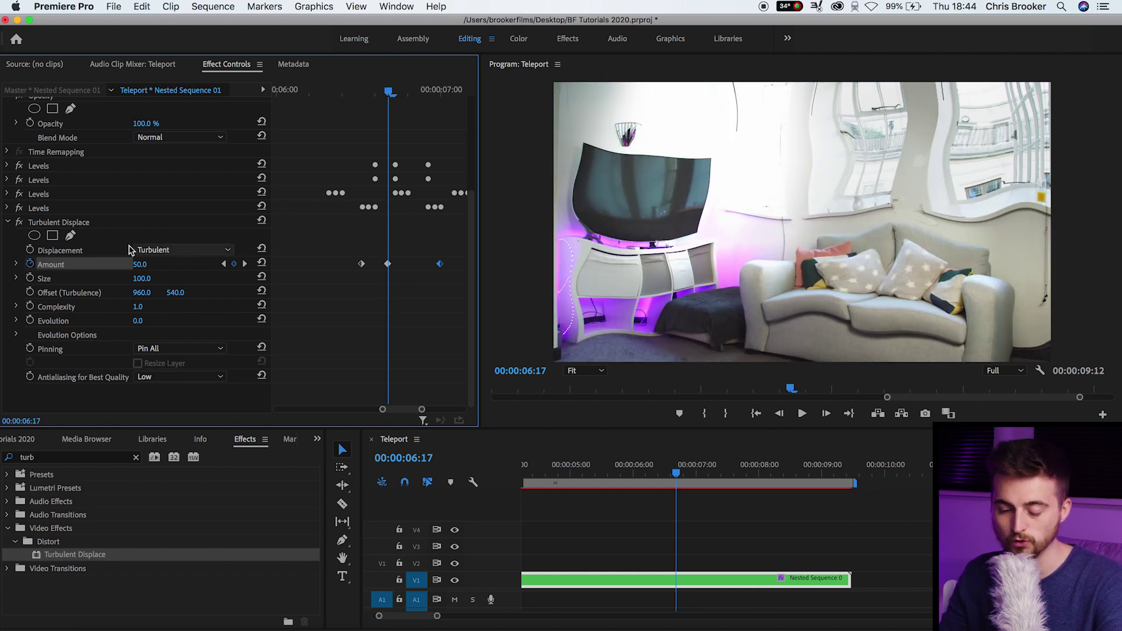
click(70, 236)
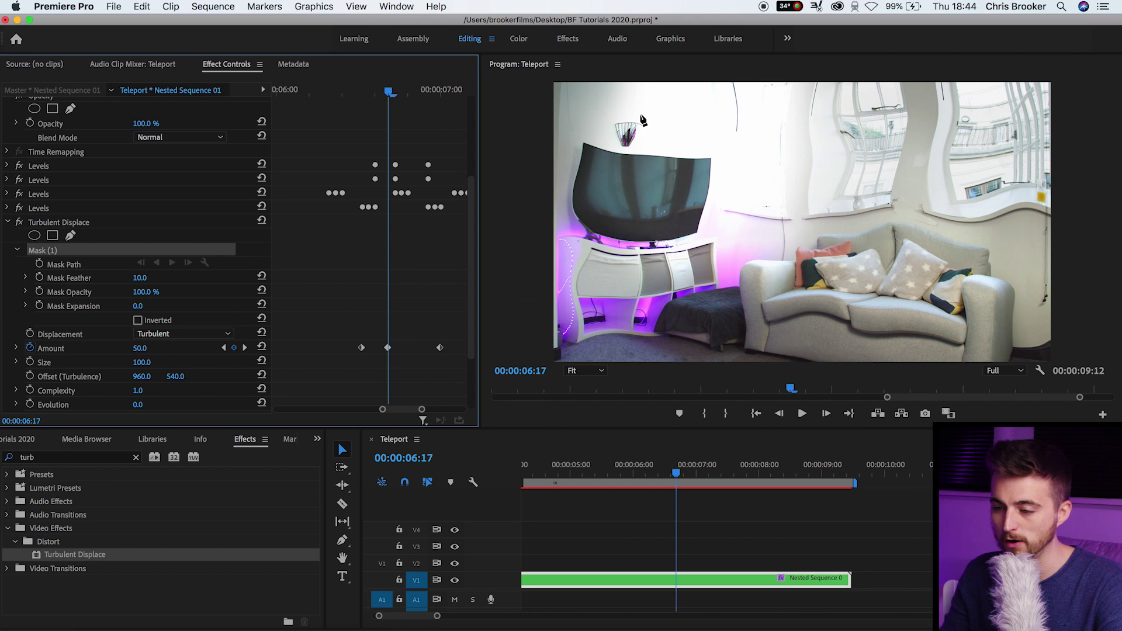
click(612, 92)
click(595, 182)
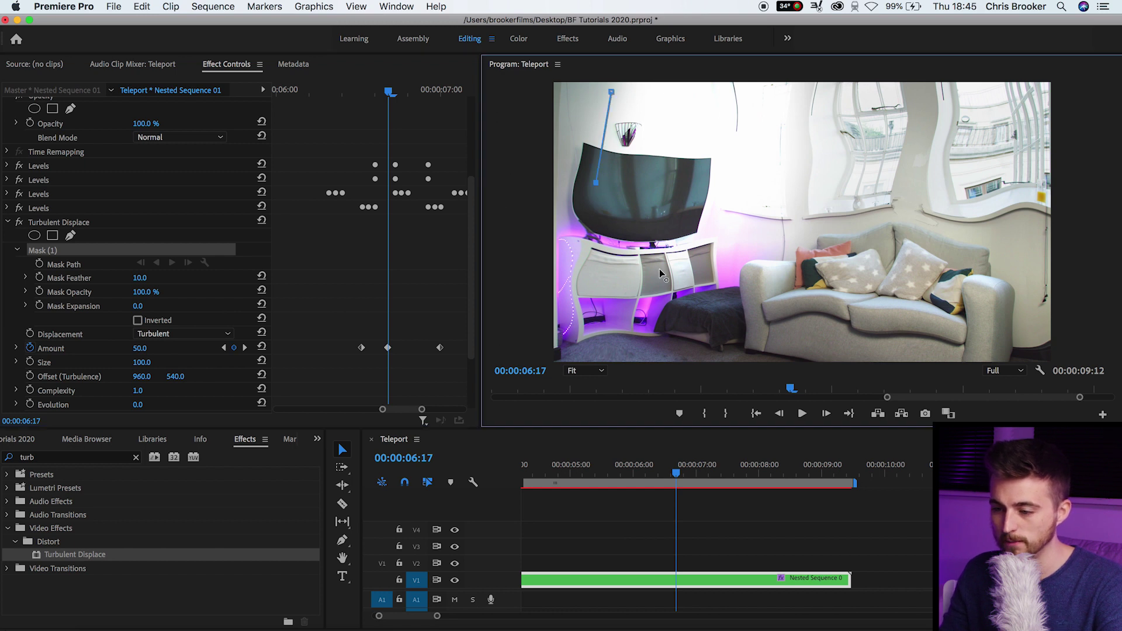
click(772, 286)
click(854, 183)
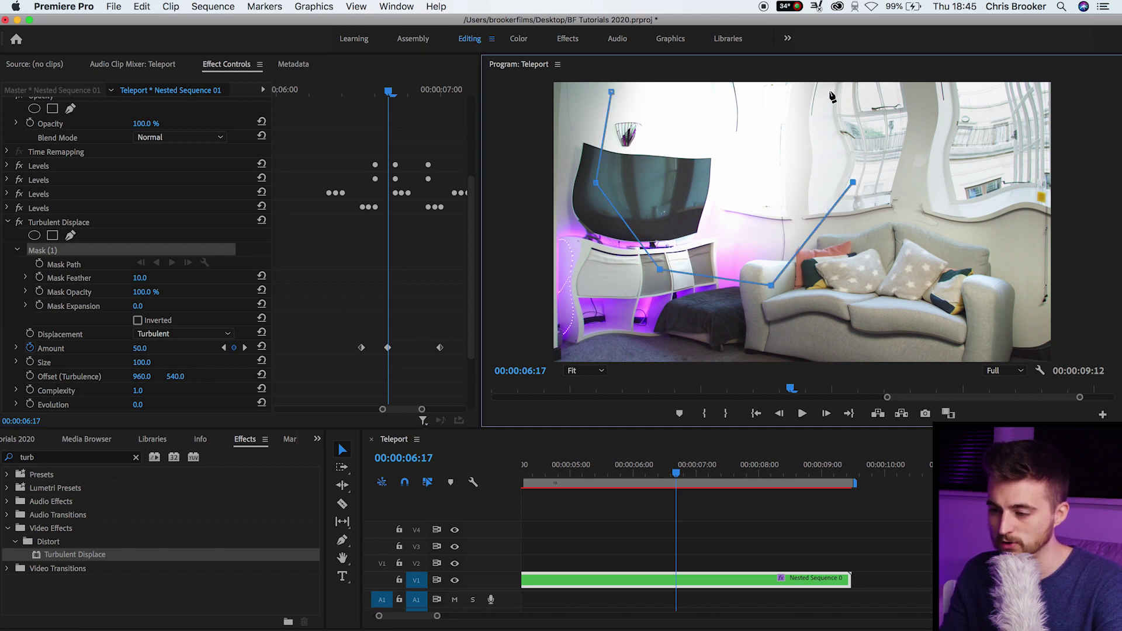
click(830, 91)
click(611, 93)
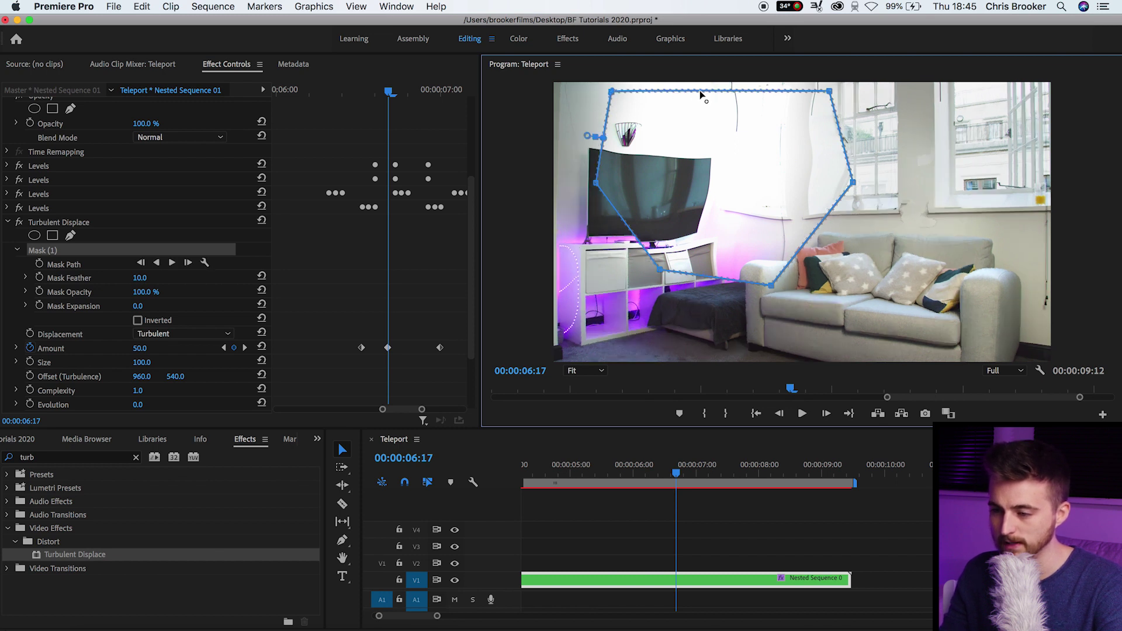
click(626, 468)
key(space)
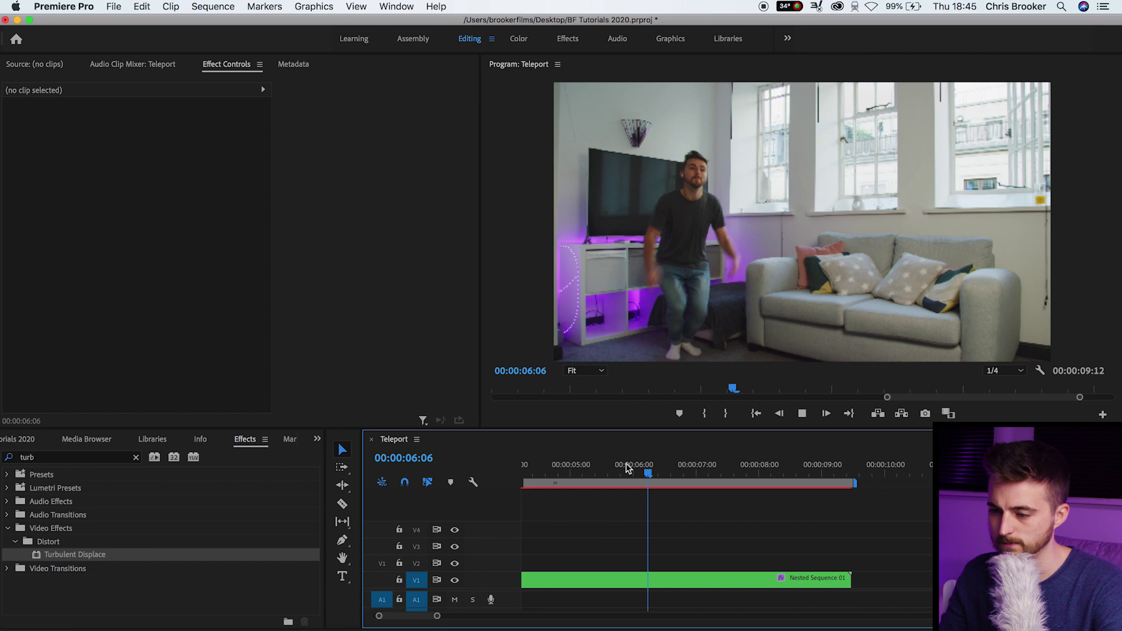
key(space)
Turn on keyframing for the nested sequence's Turbulent Displace Evolution at 00:00:06:11, starting from 0
click(671, 574)
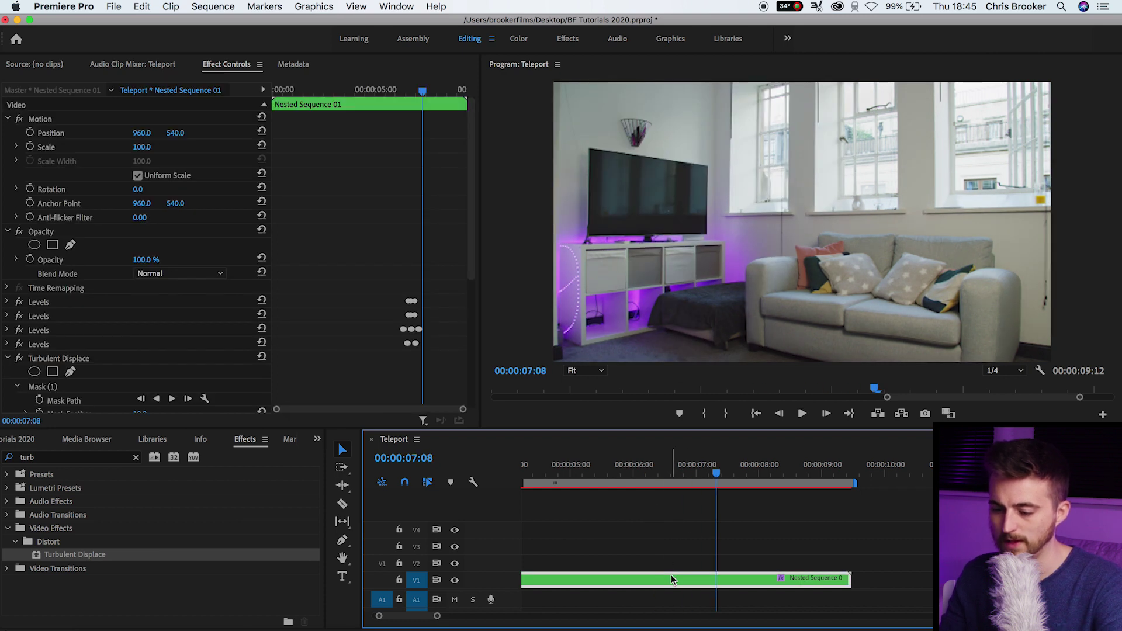
scroll(347, 275, down, 4)
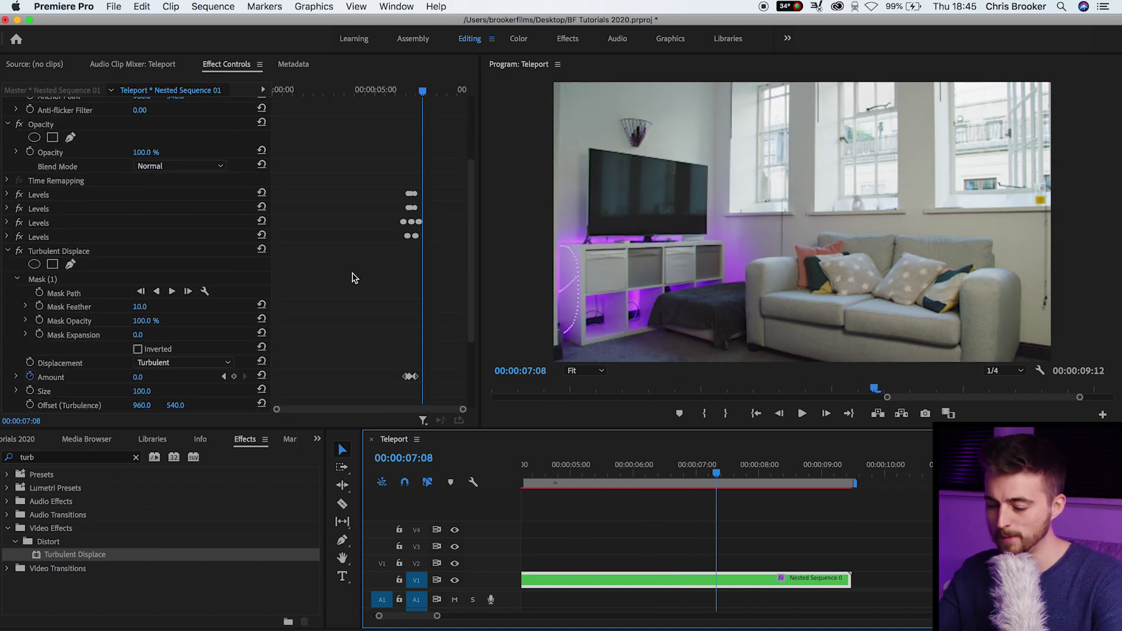
key(=)
scroll(430, 239, down, 4)
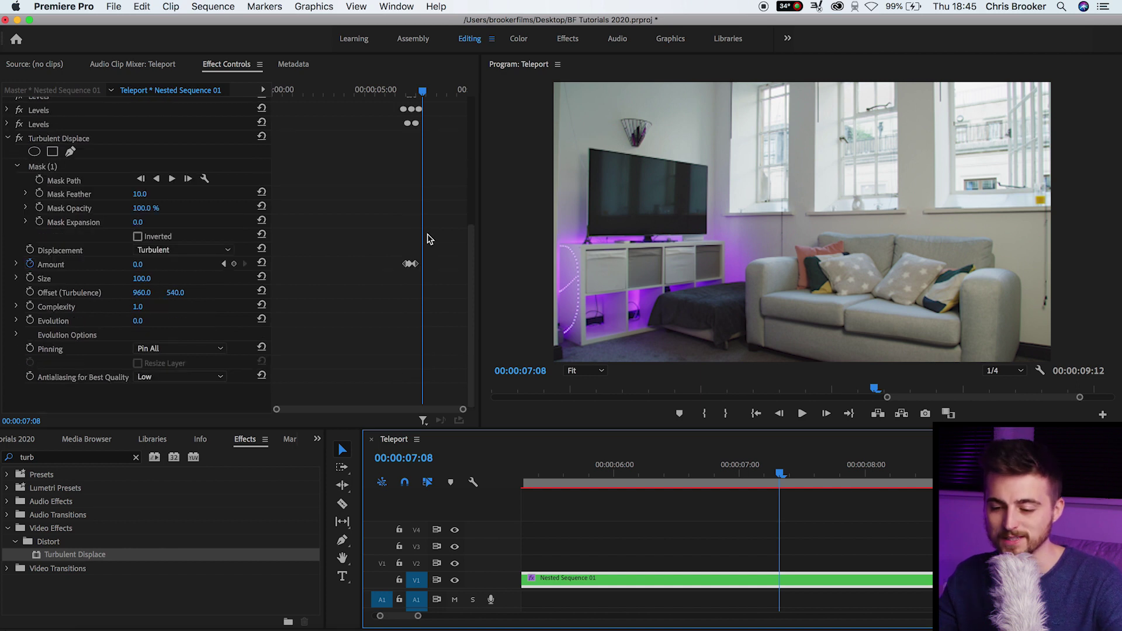
drag(420, 93, 405, 92)
key(=)
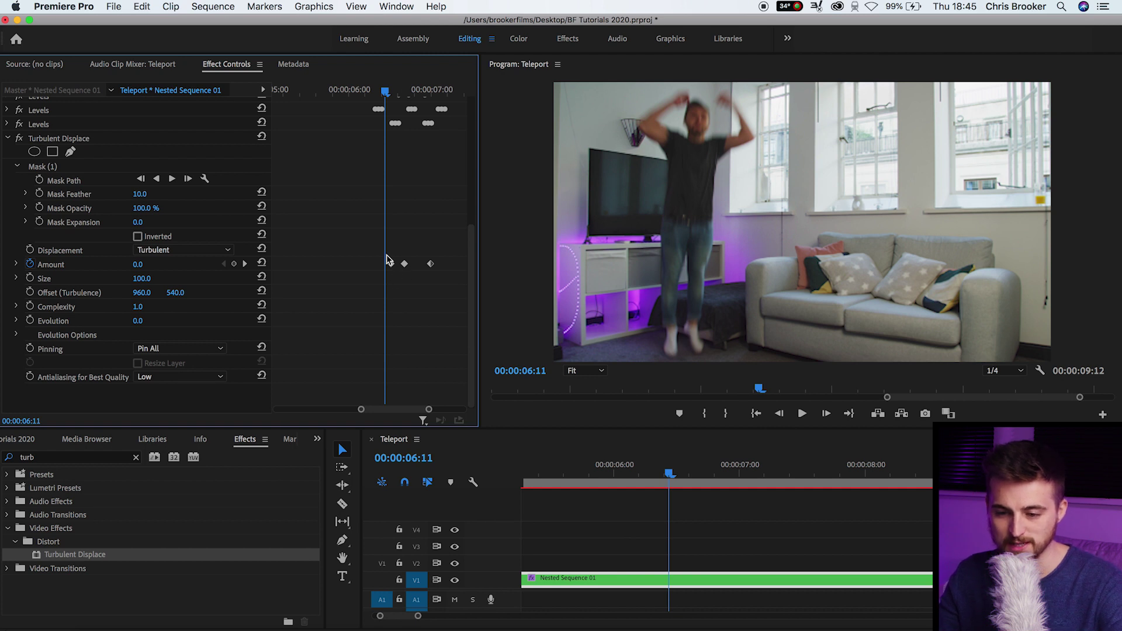
click(31, 324)
Add a Turbulent Displace Evolution keyframe of about 323° at 00:00:07:01 and play back the evolving distortion
drag(387, 89, 436, 85)
drag(139, 321, 208, 320)
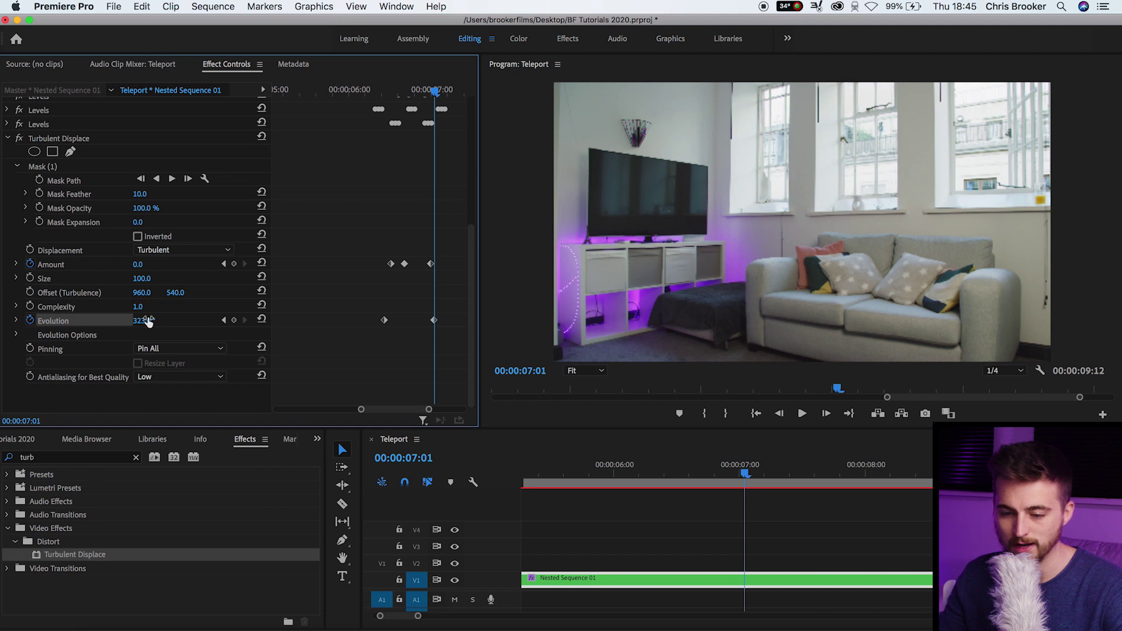
drag(435, 89, 395, 101)
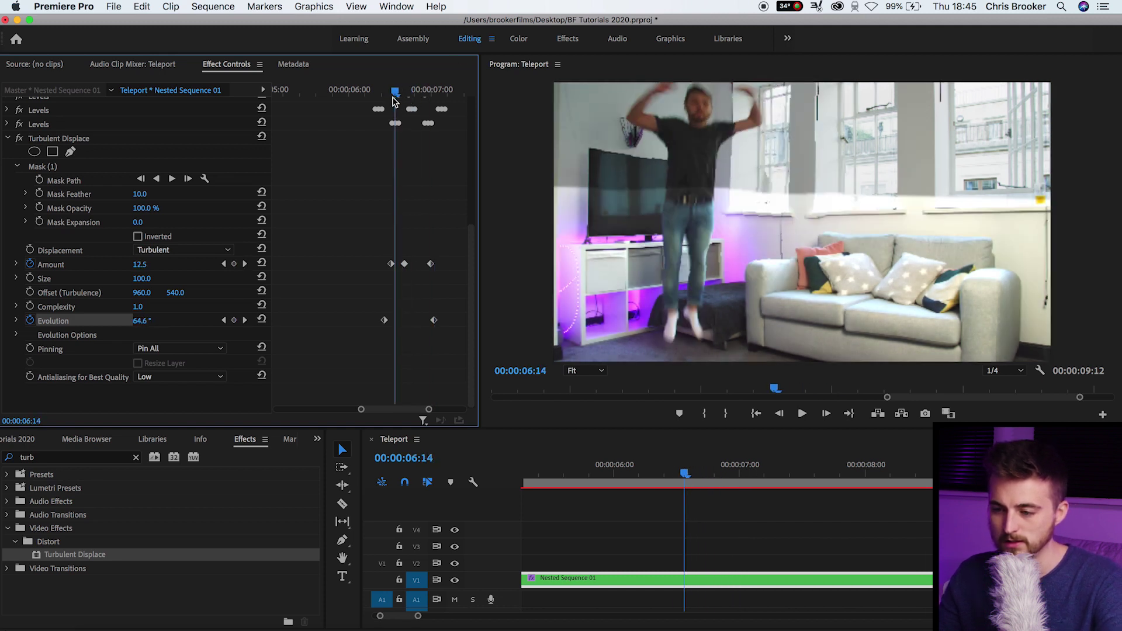
key(space)
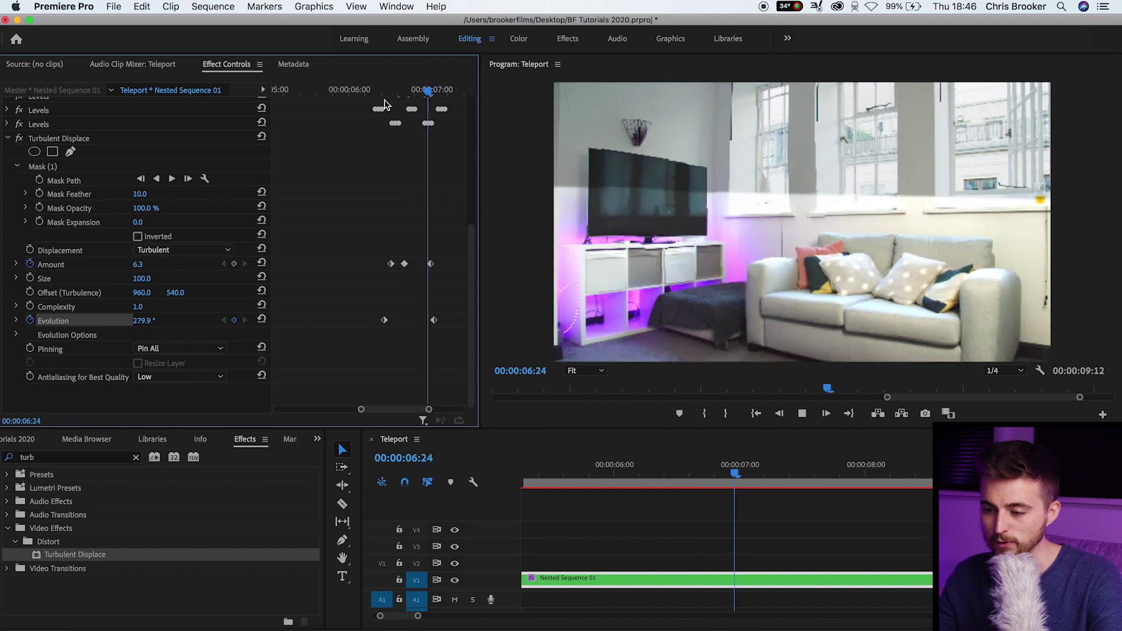
click(343, 88)
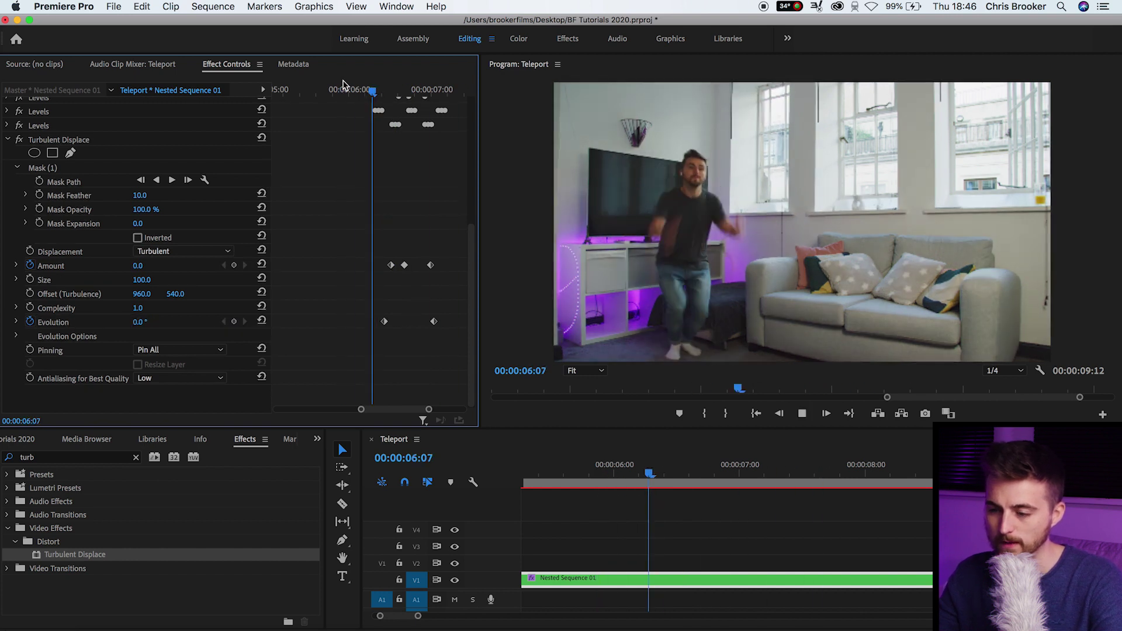
click(343, 85)
key(space)
click(340, 87)
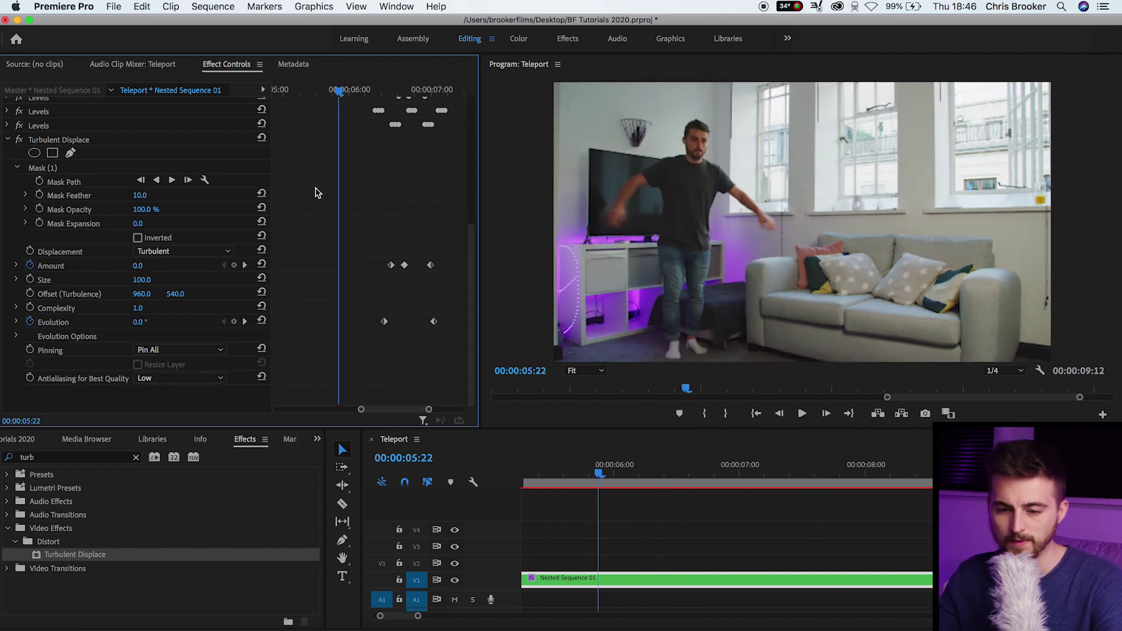
Collapse the Turbulent Displace settings, search the effects for "trans" and apply the Distort Transform effect to the nested sequence
click(7, 140)
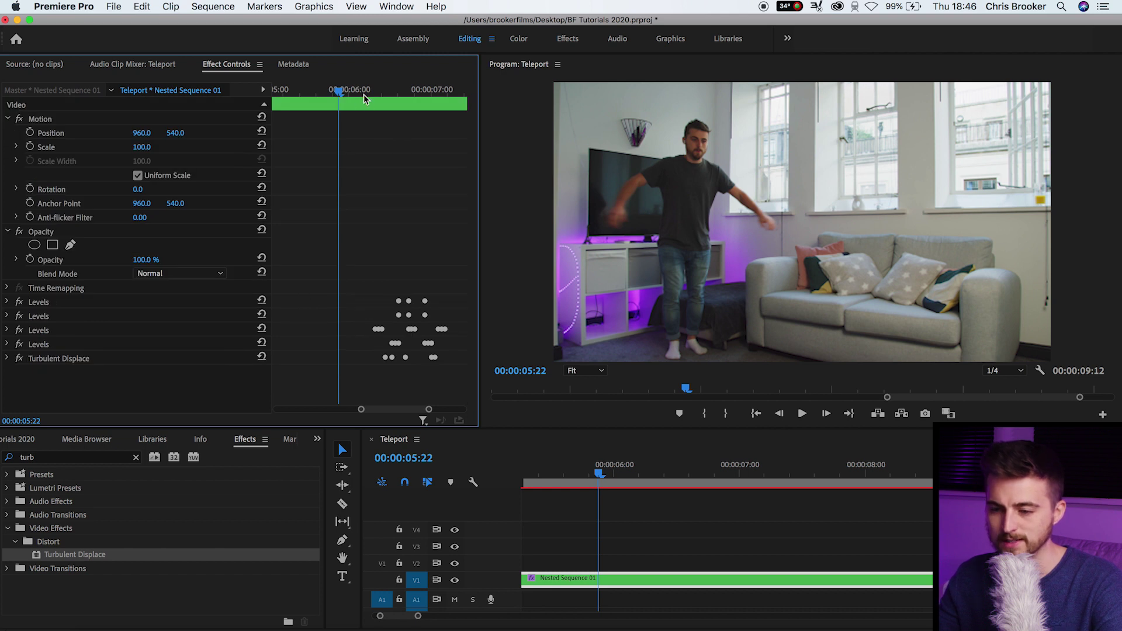
double_click(50, 458)
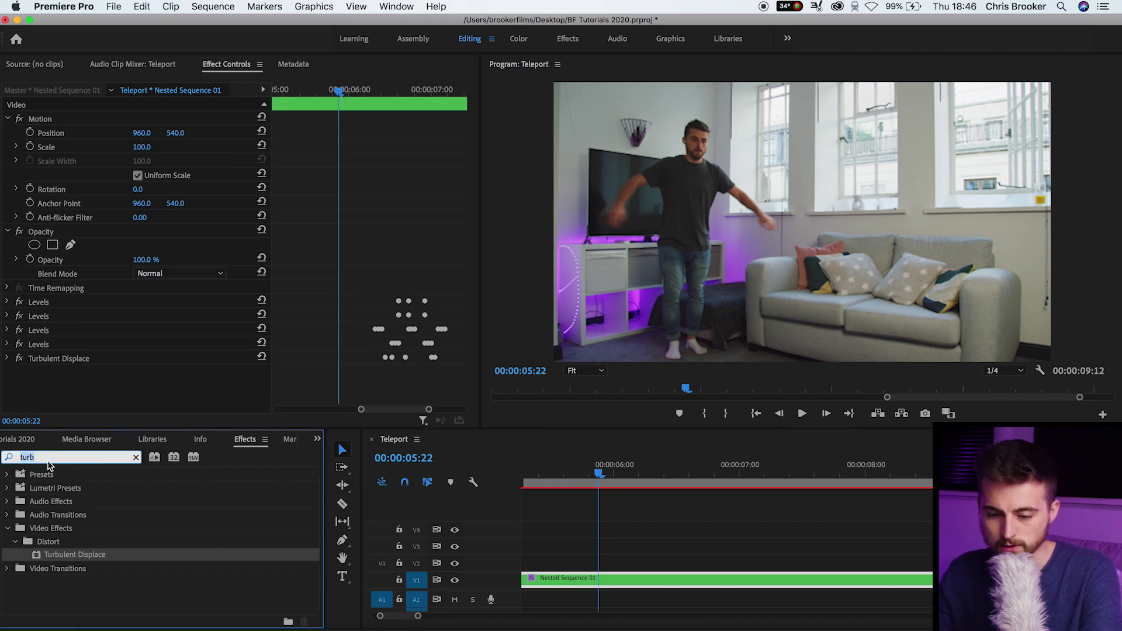
text(trans)
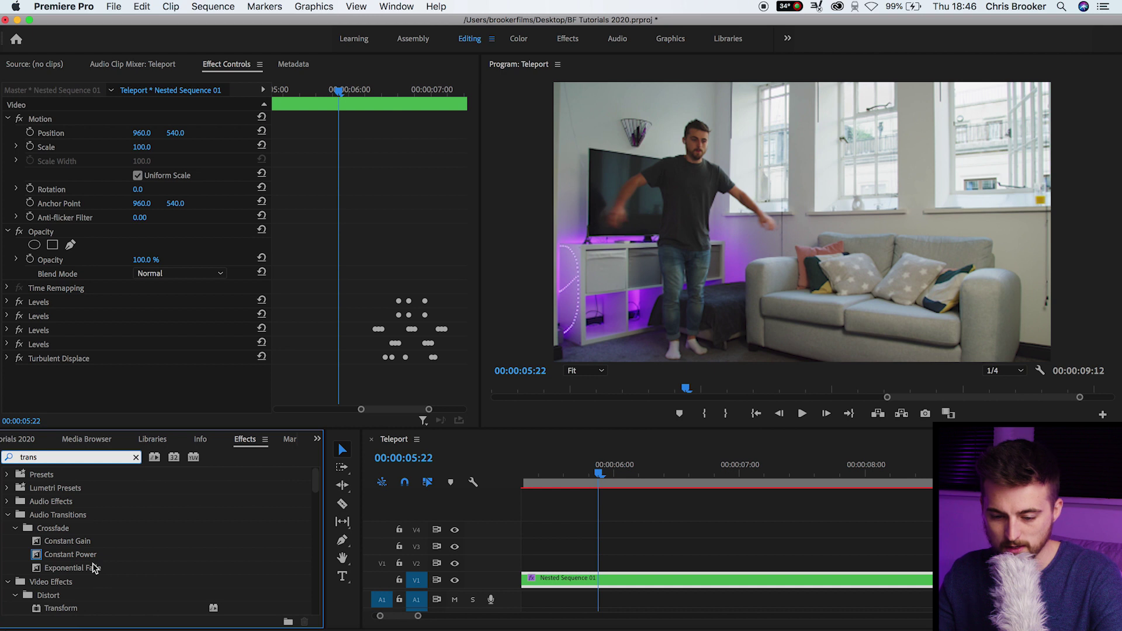
scroll(92, 570, down, 5)
scroll(75, 518, up, 5)
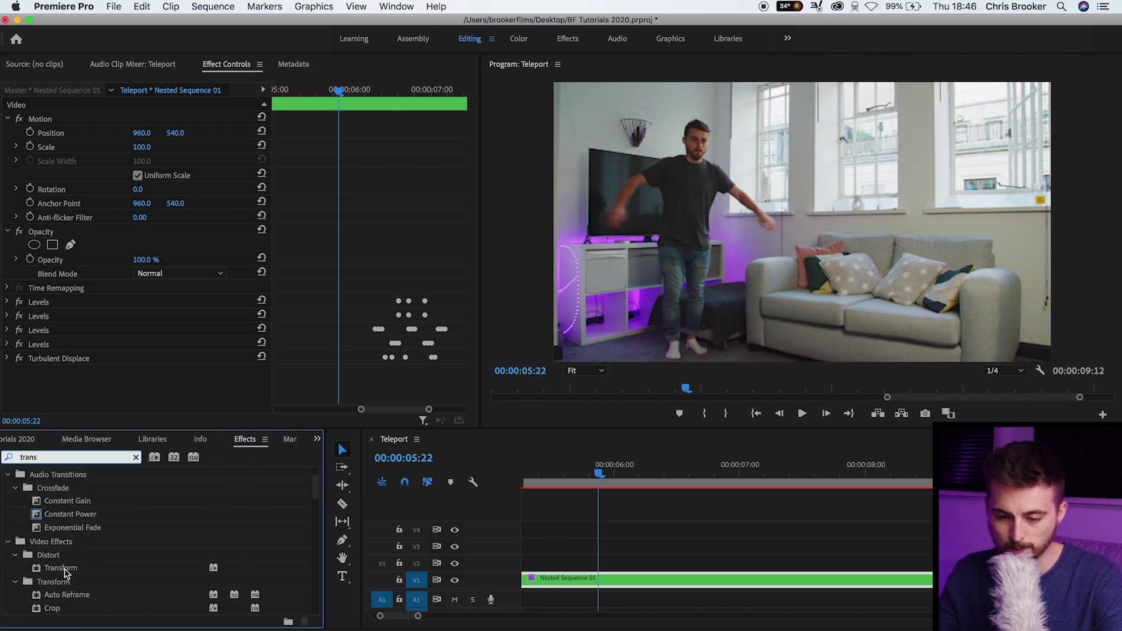
drag(66, 573, 83, 372)
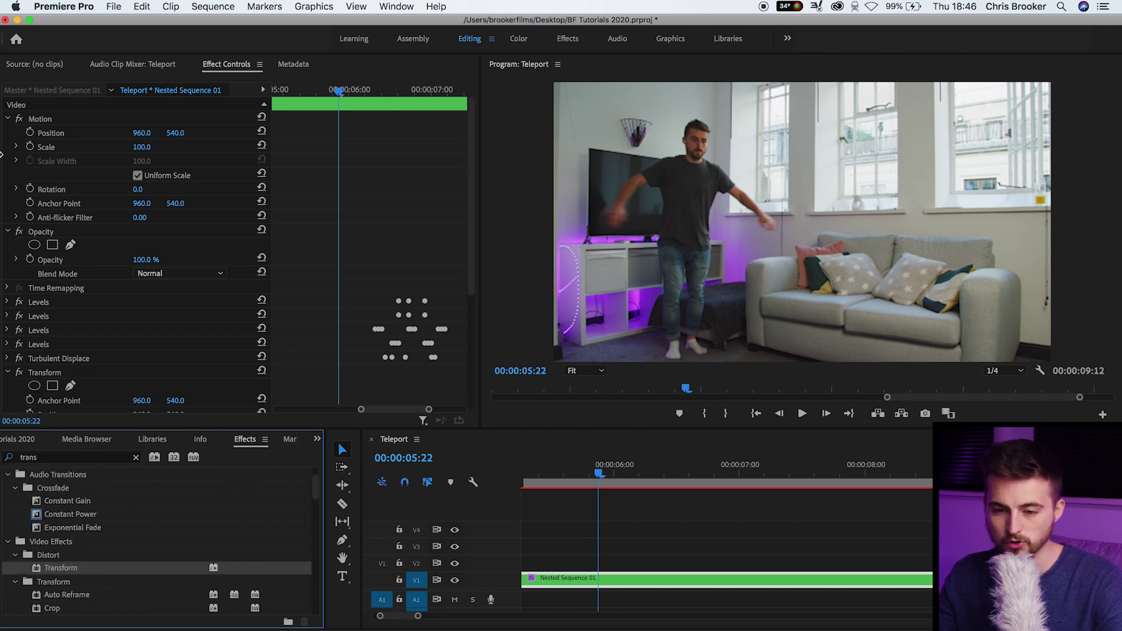
Turn on keyframing for the Transform effect's Scale and Position at 00:00:06:08
scroll(312, 284, down, 4)
drag(345, 87, 377, 90)
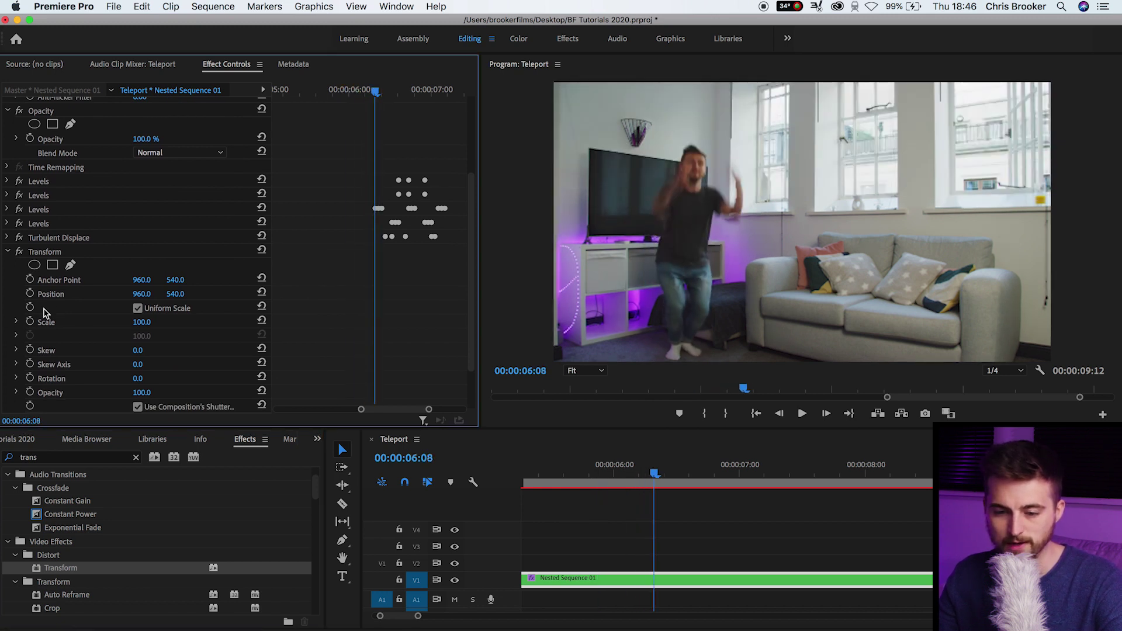
click(29, 322)
click(30, 294)
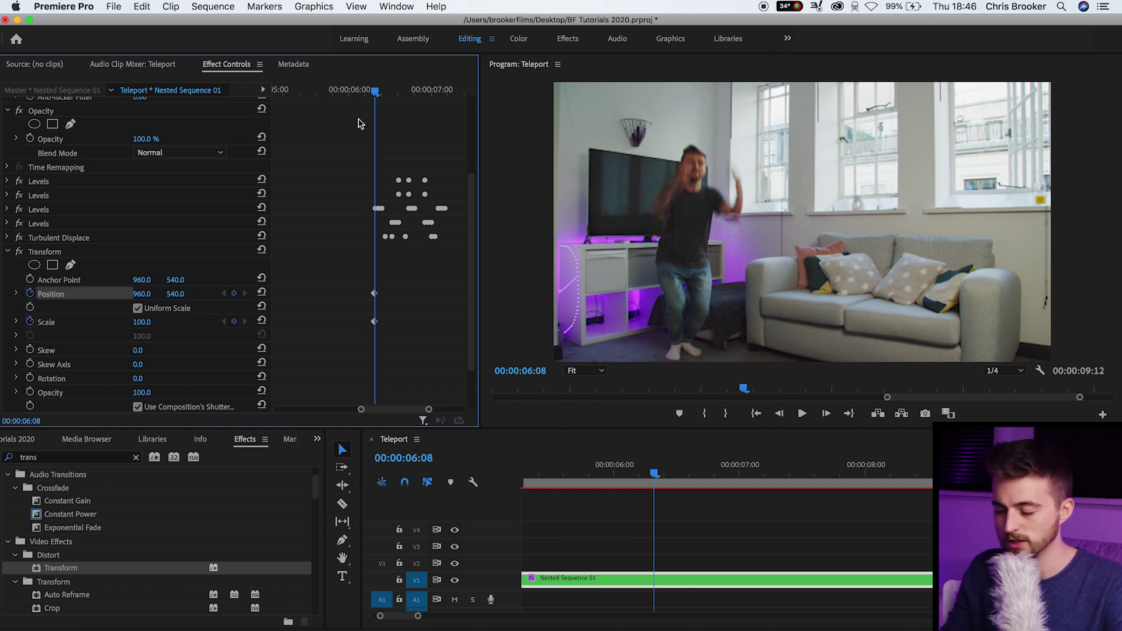
At 00:00:06:12, keyframe the Transform Scale at 123 and Position at 1033, 645 to zoom in on the man
key(Right)
key(Right)
key(Right)
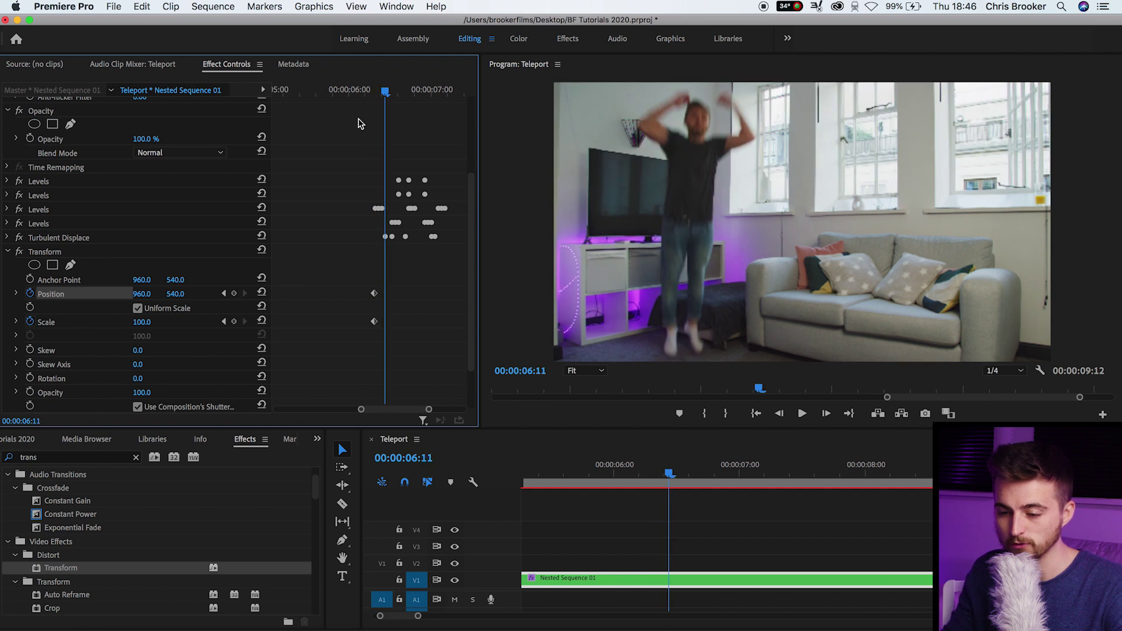
drag(144, 322, 157, 297)
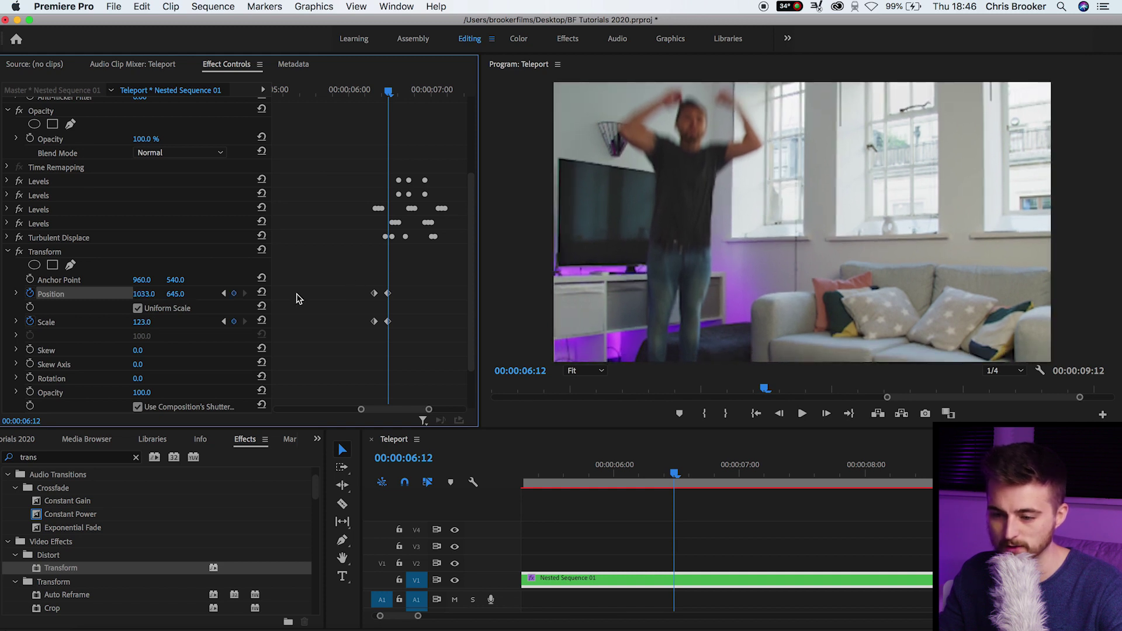
Turn off Use Composition's Shutter Angle in Transform, set the Shutter Angle to 180 and play back the motion-blurred zoom
scroll(296, 299, down, 3)
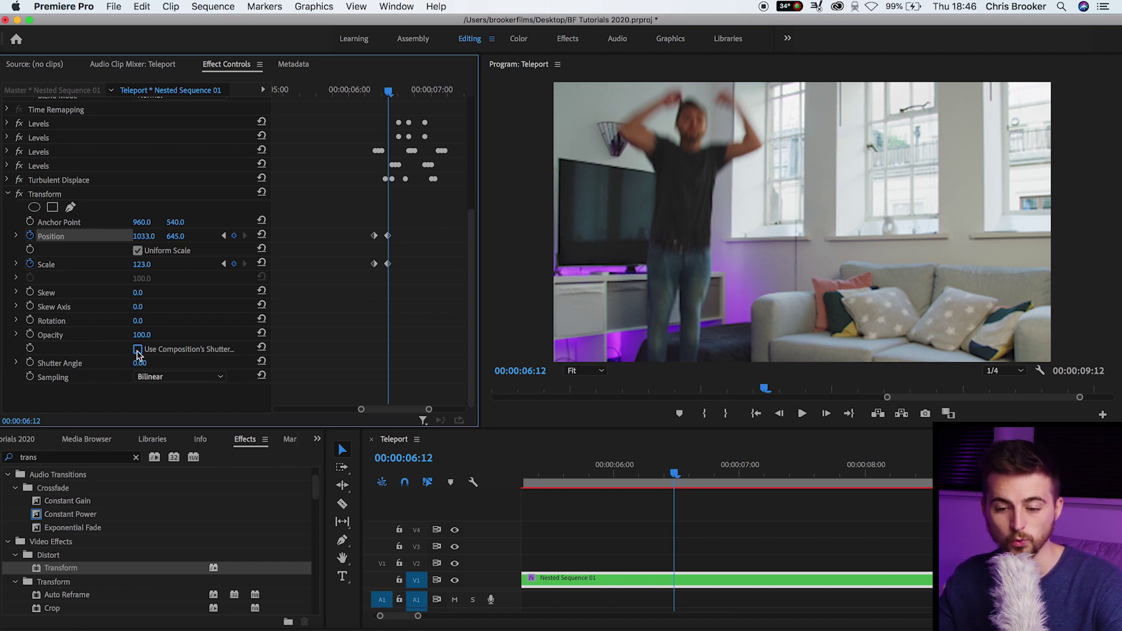
click(151, 360)
text(180)
key(Return)
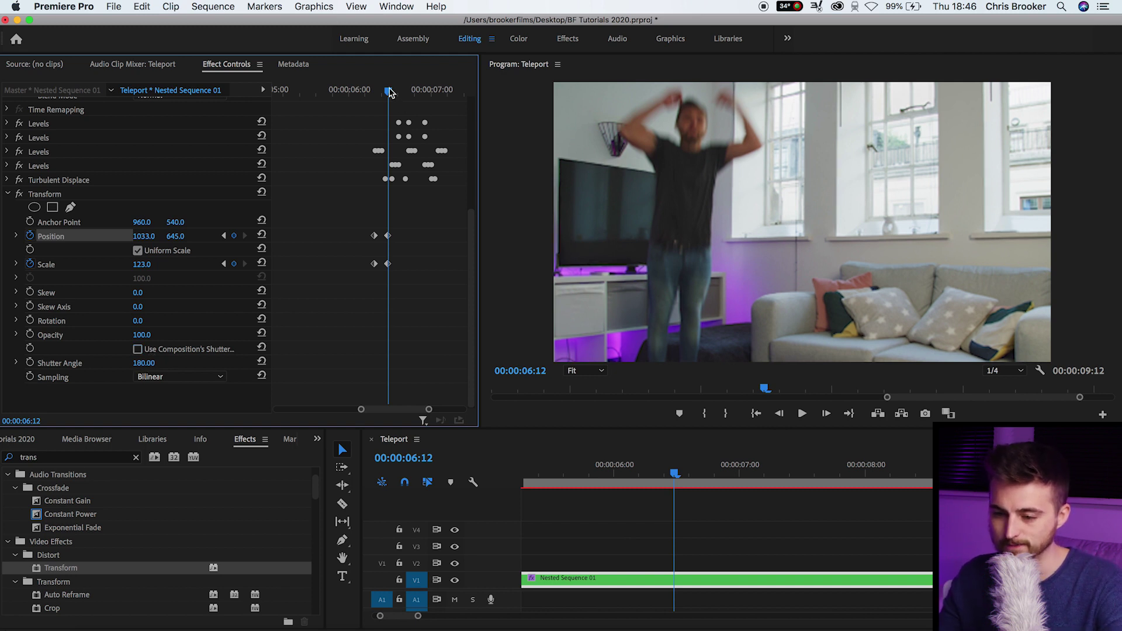
drag(390, 92, 373, 92)
key(space)
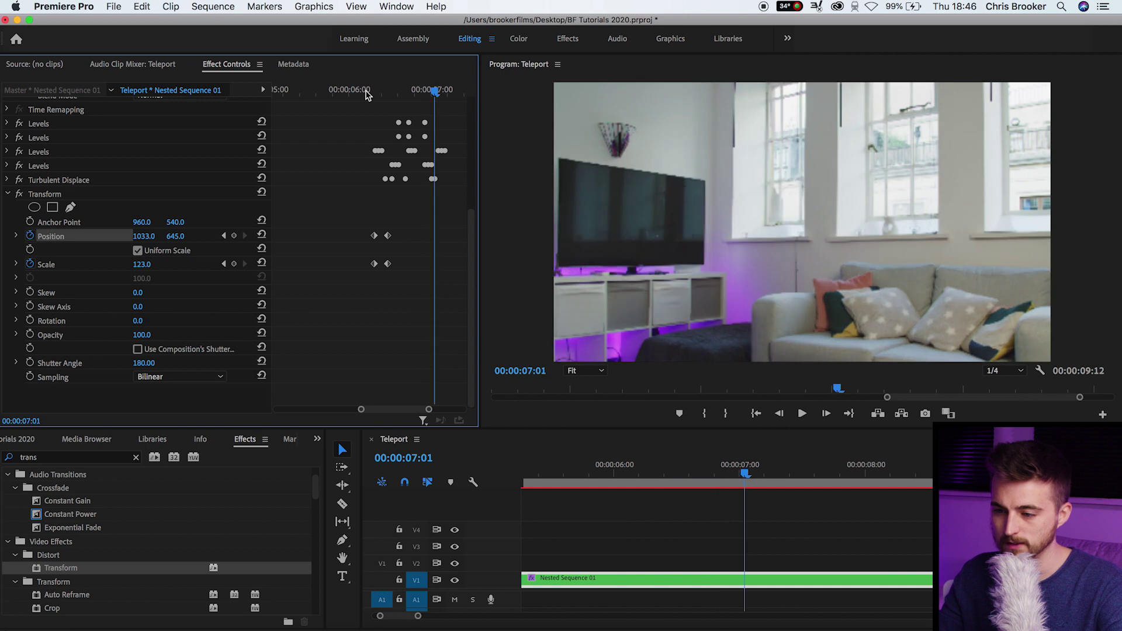
click(367, 93)
click(359, 92)
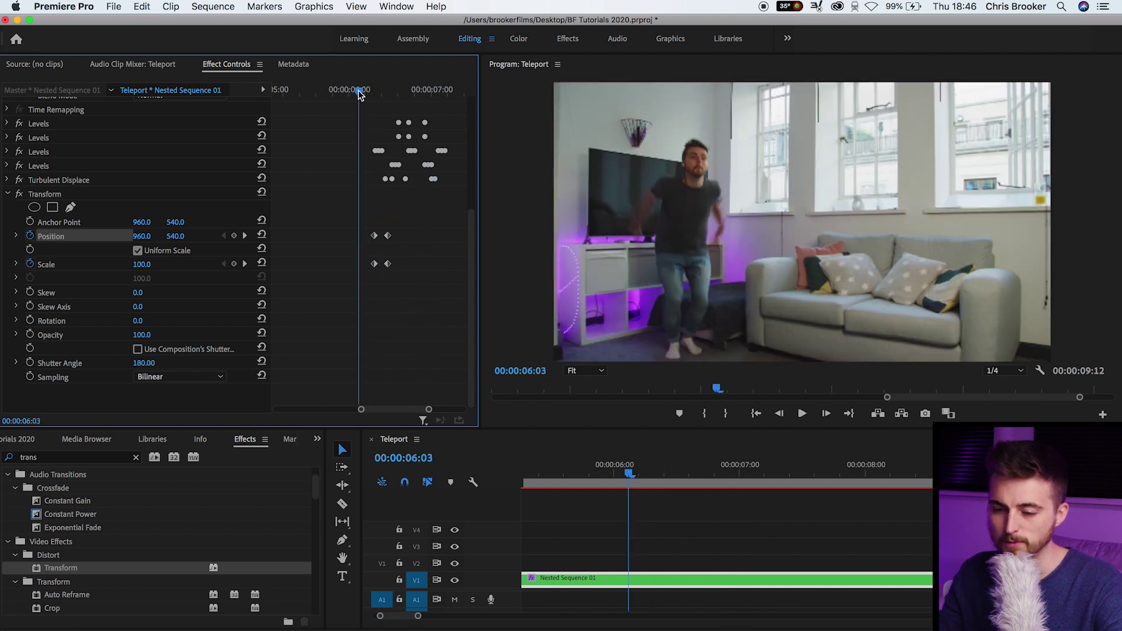
key(space)
key(space)
Shift all four Transform Position and Scale keyframes later so the zoom ends at 00:00:06:17, and play it back
drag(349, 228, 401, 283)
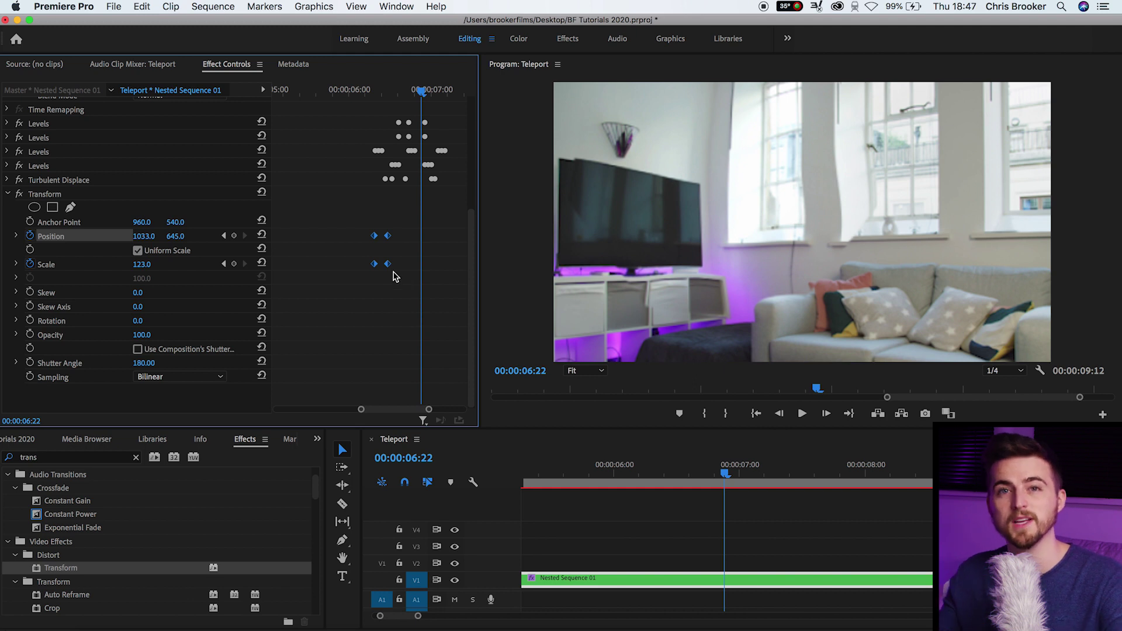
drag(388, 266, 406, 266)
click(383, 89)
key(space)
drag(381, 88, 342, 90)
key(space)
key(space)
key(space)
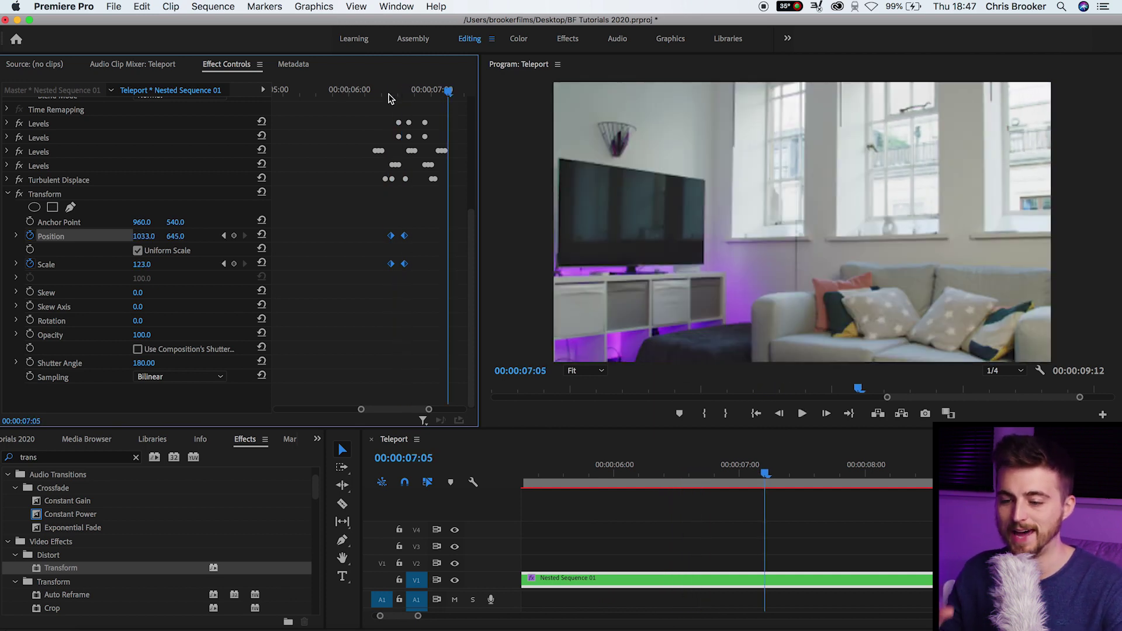
Duplicate the 00:00:06:17 Transform keyframes to about 00:00:07:02, set Scale to 144 at 00:00:06:17 and play back the zoom
drag(390, 89, 408, 89)
click(438, 234)
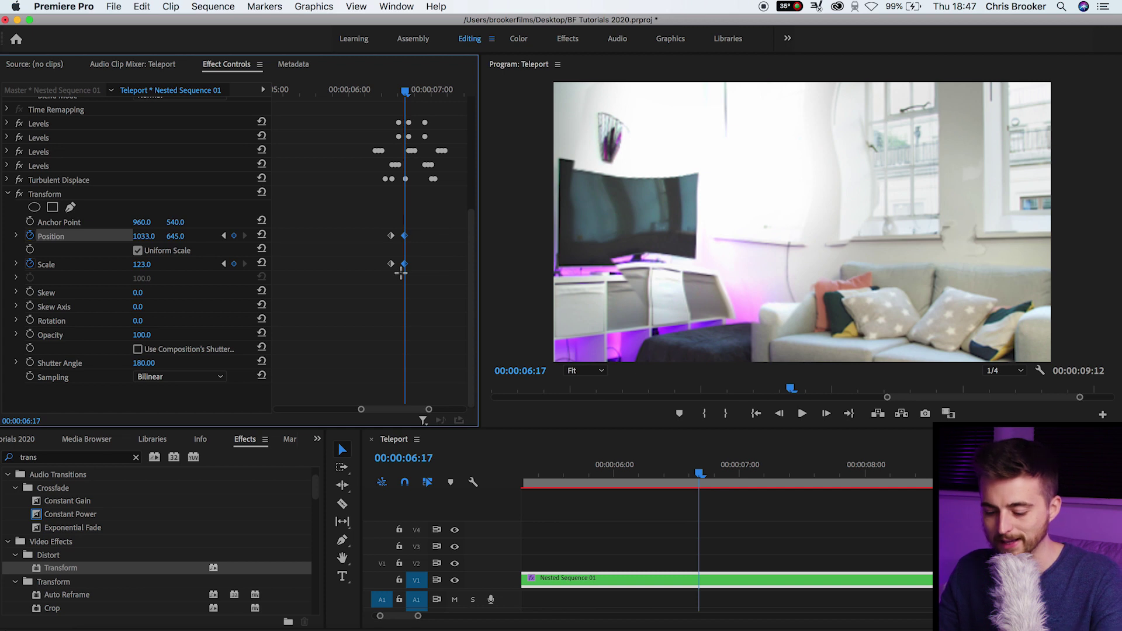
mouse_move(406, 89)
mouse_down()
mouse_move(439, 89)
mouse_move(405, 90)
mouse_up()
key(super+v)
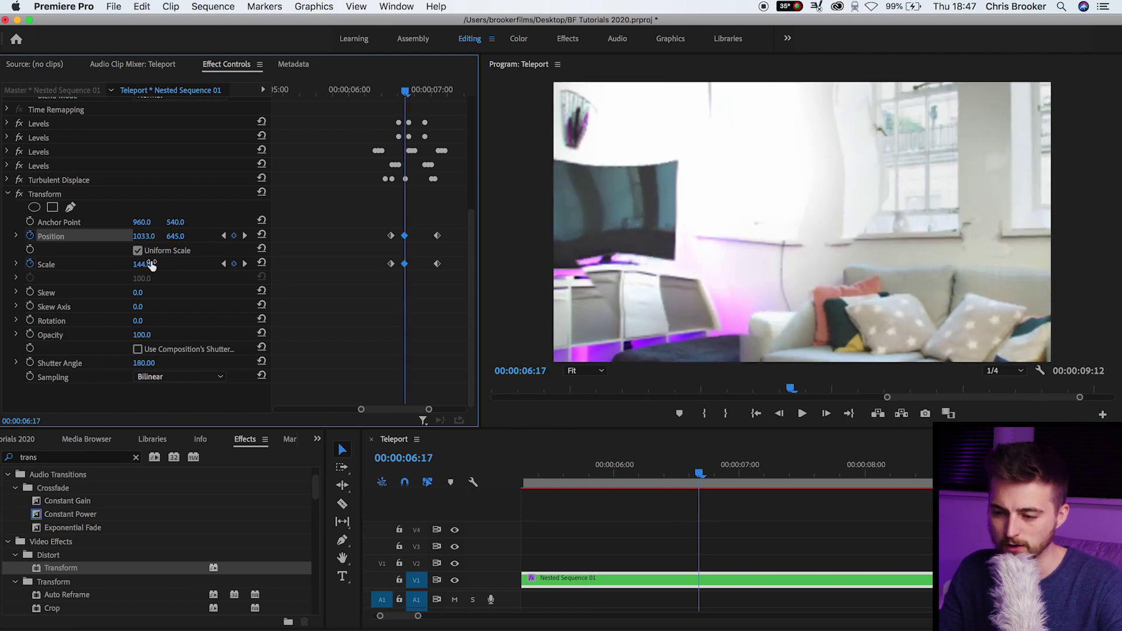
drag(405, 90, 379, 91)
key(space)
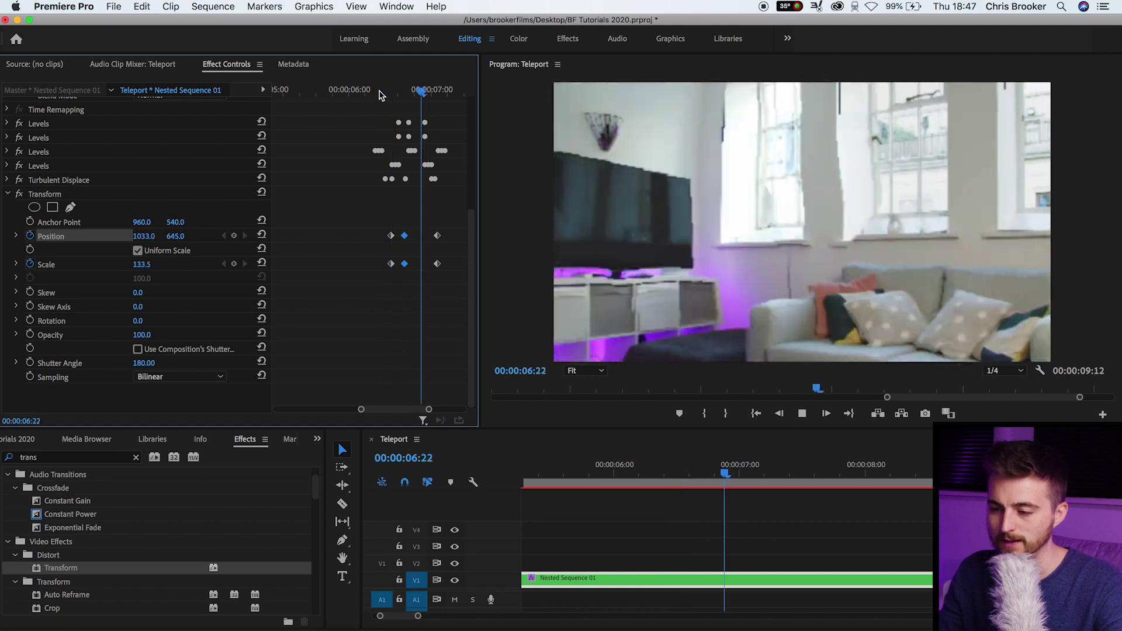
key(space)
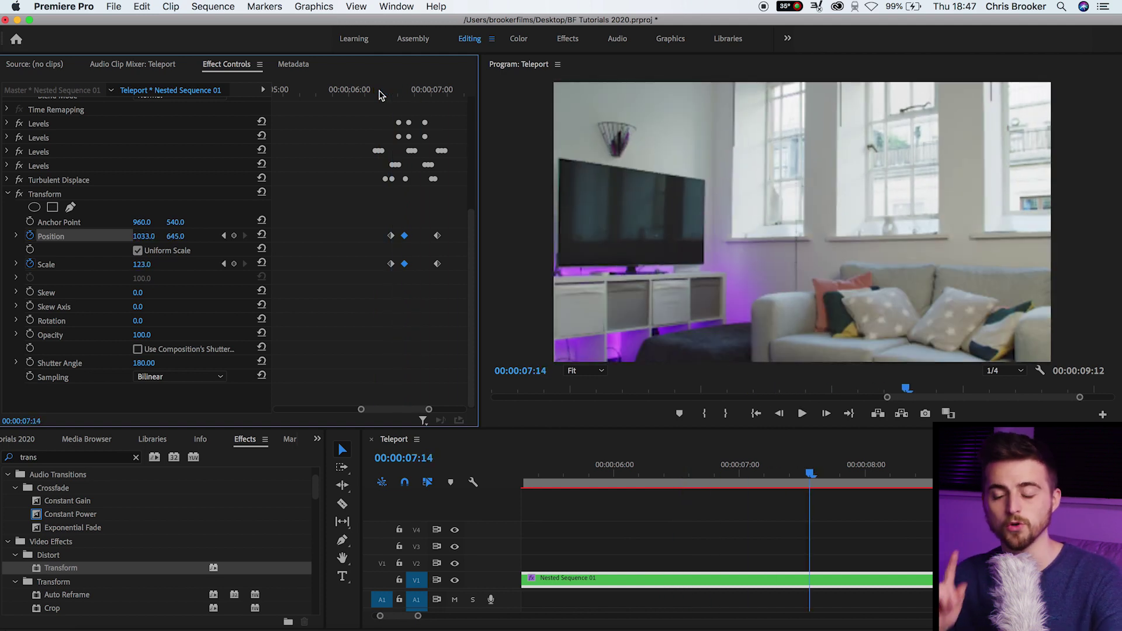
Apply Ease In temporal interpolation to all the Transform Position and Scale keyframes and play back the eased zoom
drag(382, 224, 496, 288)
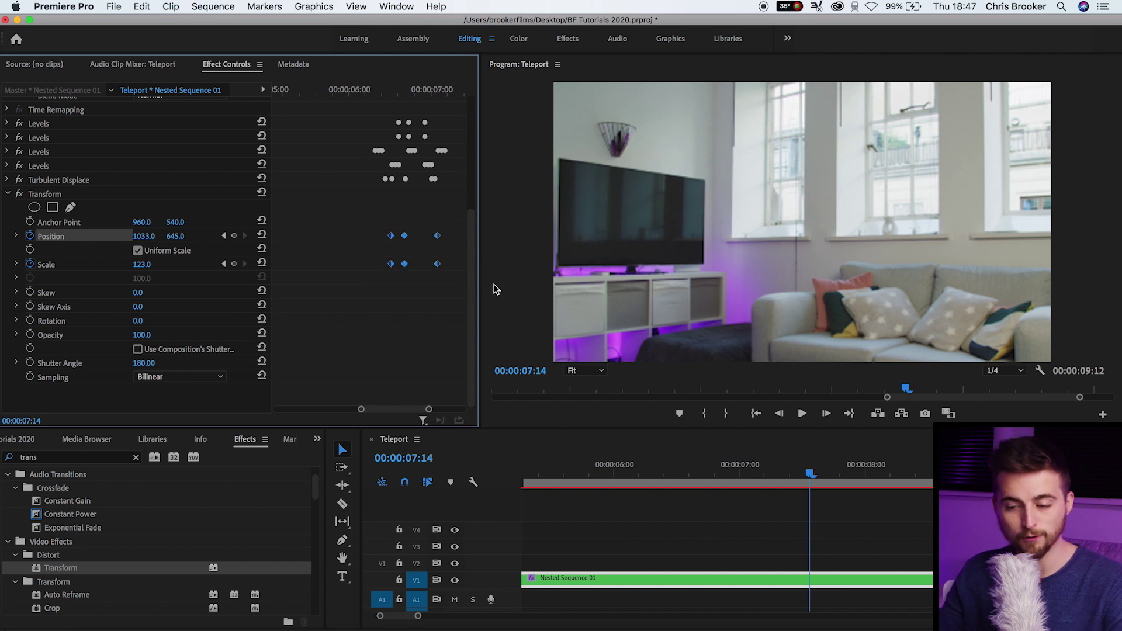
drag(351, 211, 466, 269)
right_click(405, 267)
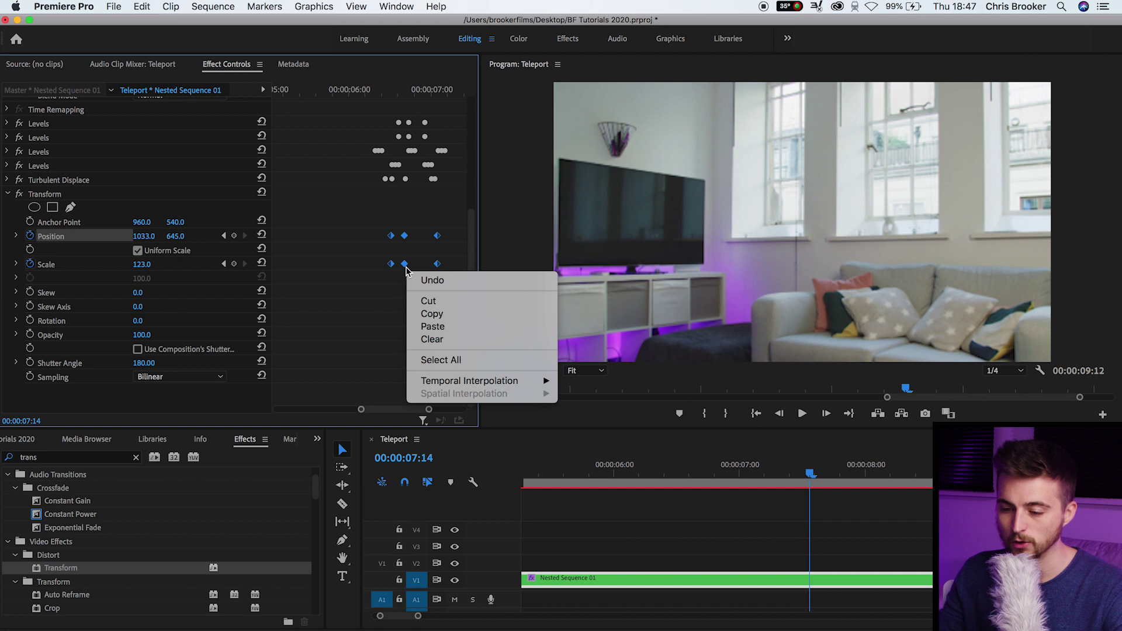
mouse_move(555, 385)
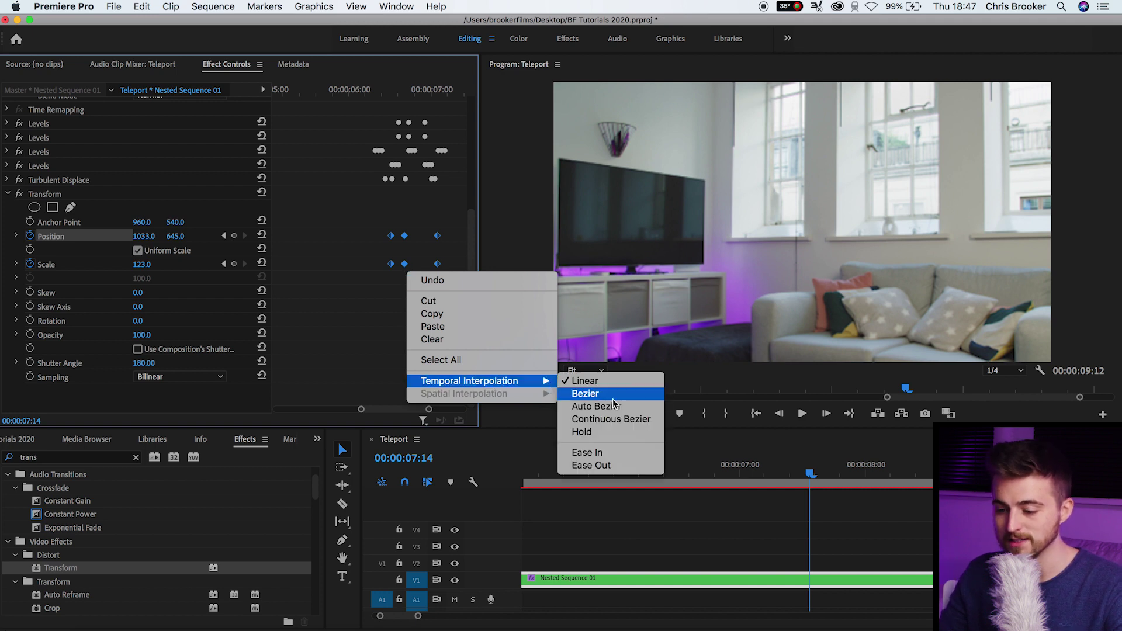
click(590, 454)
click(350, 90)
key(space)
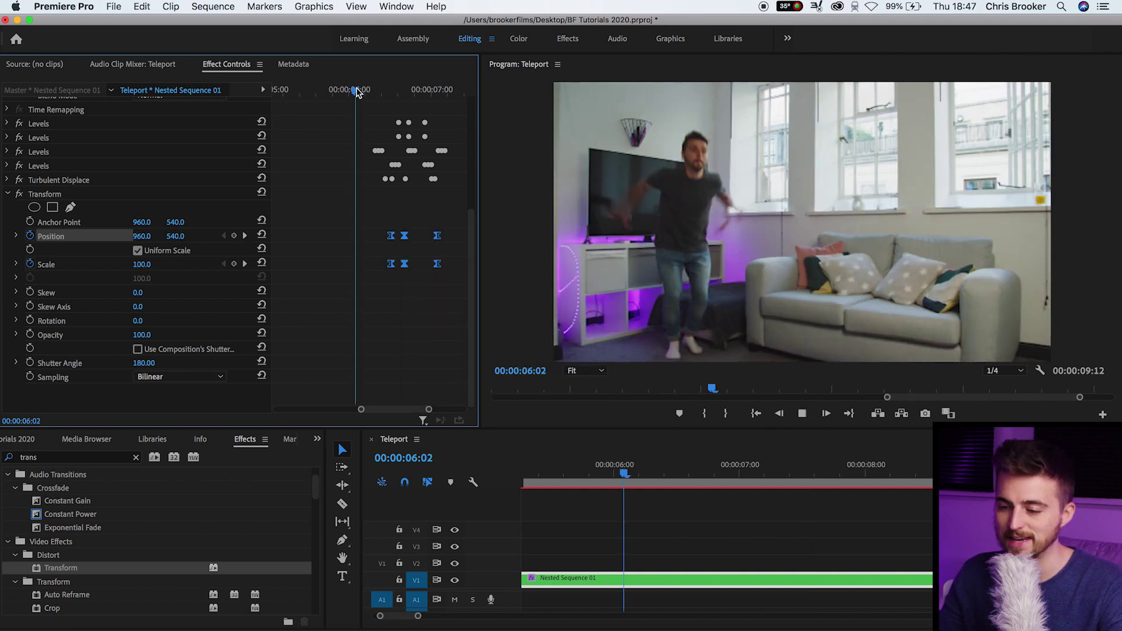
click(358, 91)
click(315, 91)
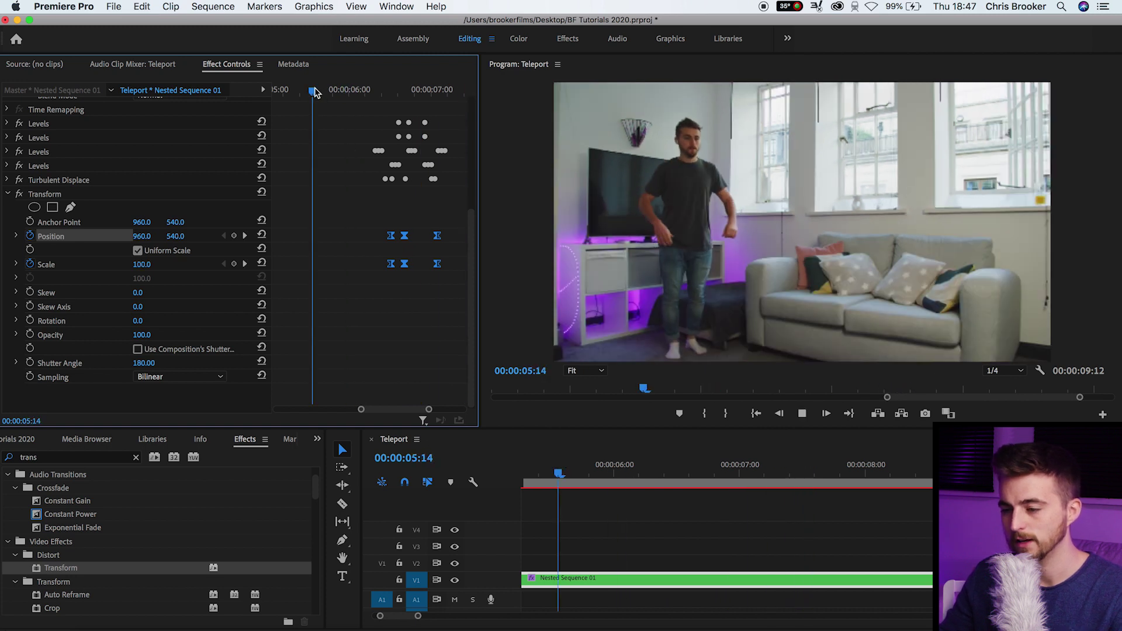